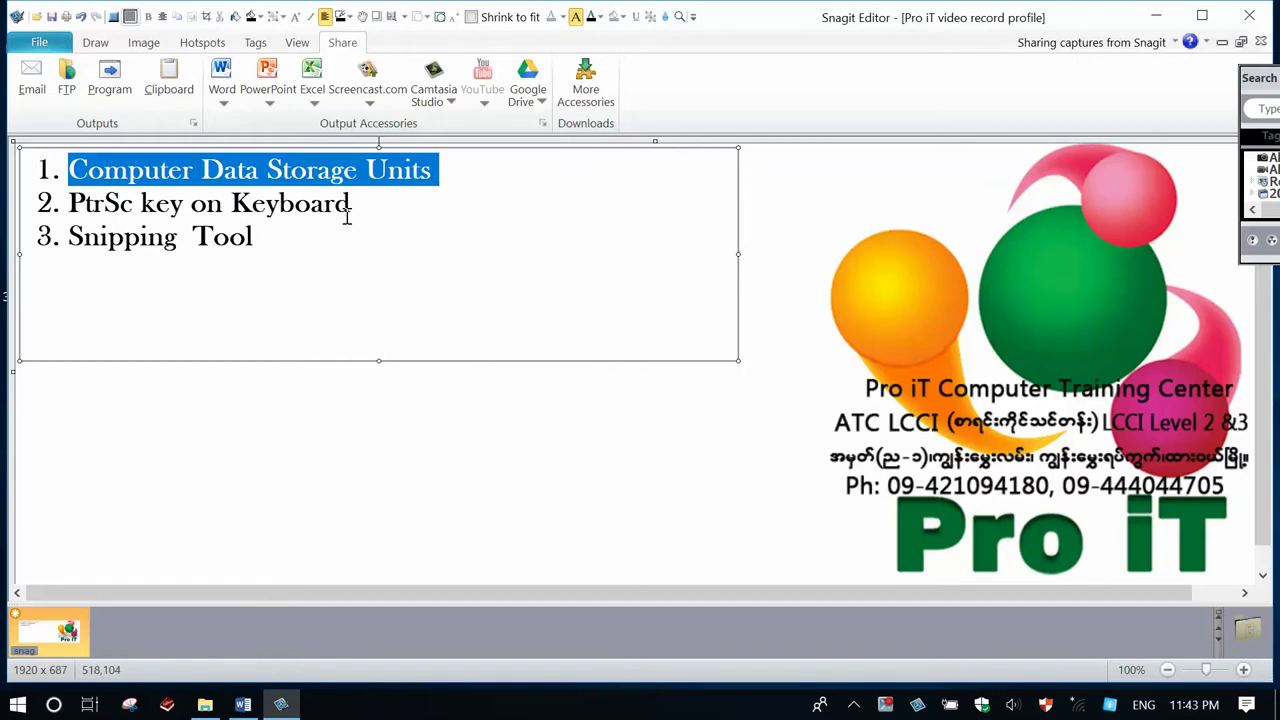
Highlight the PtrSc key on Keyboard and Snipping Tool topics one after the other in the lesson list
drag(71, 203, 226, 207)
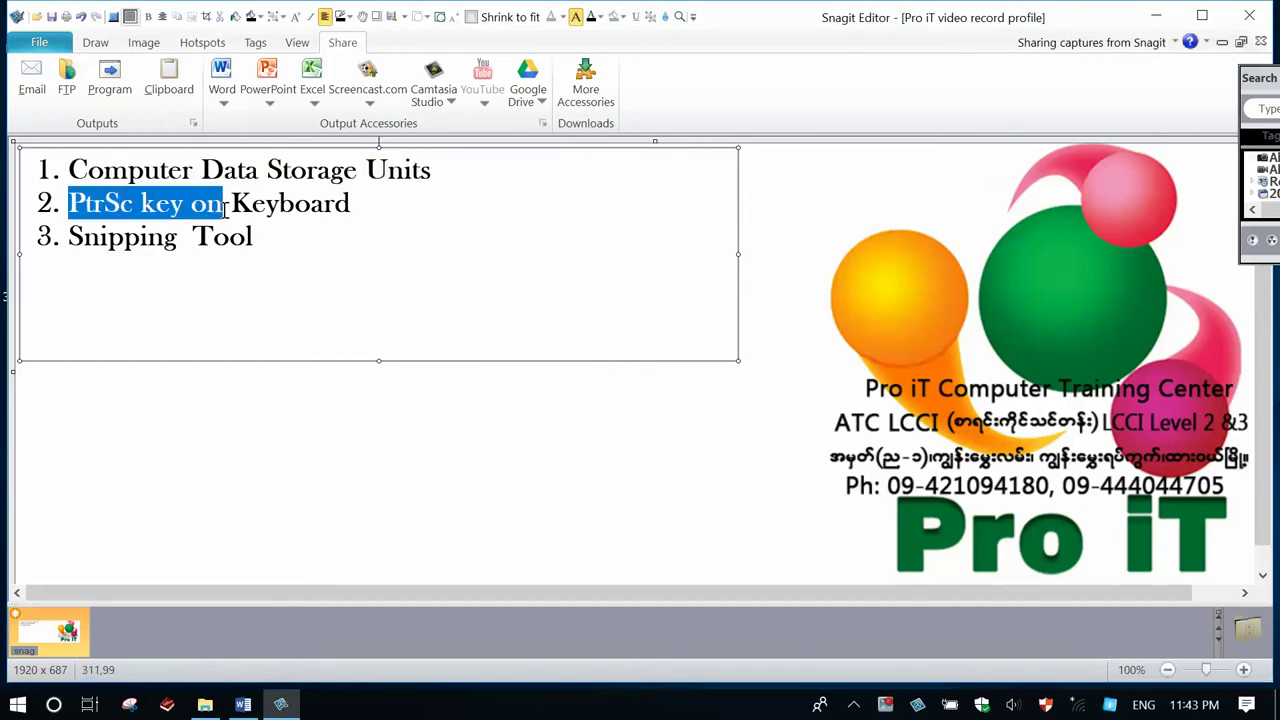
drag(226, 207, 369, 217)
click(369, 217)
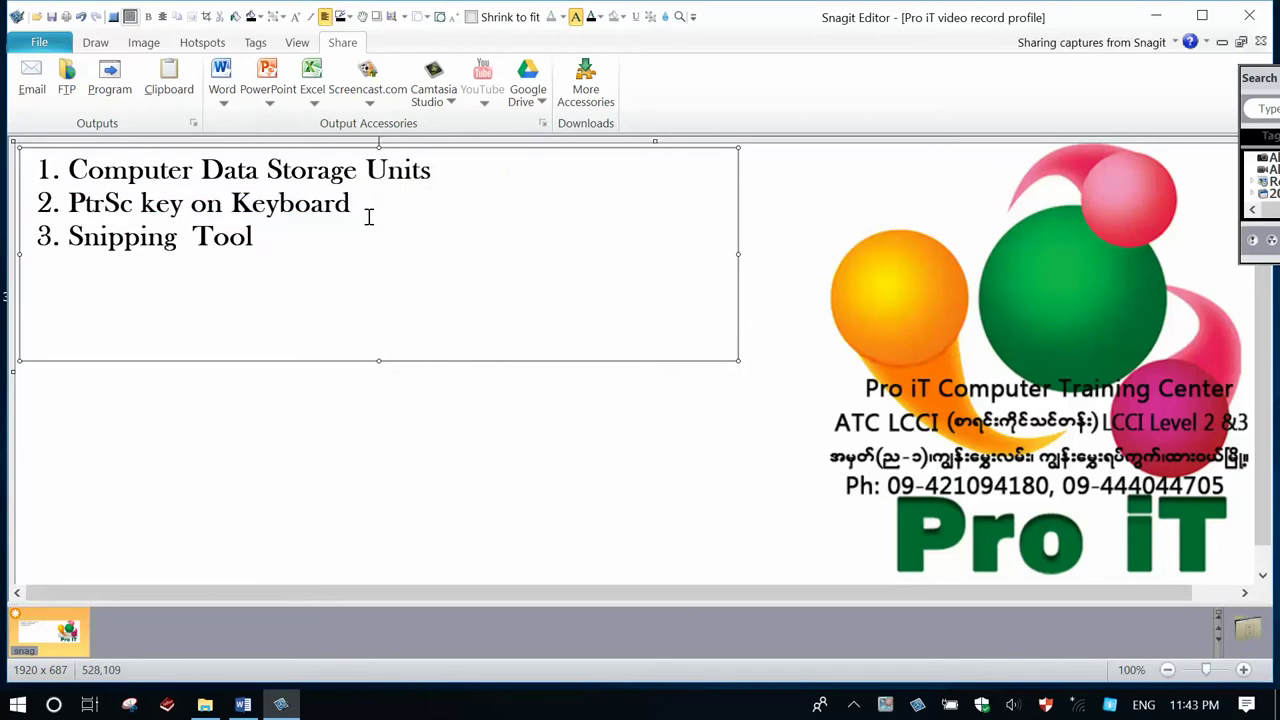
drag(68, 237, 274, 239)
click(274, 239)
Minimise the lesson list, review the data storage unit conversions in the Word document Memo, and minimise it too
click(1155, 17)
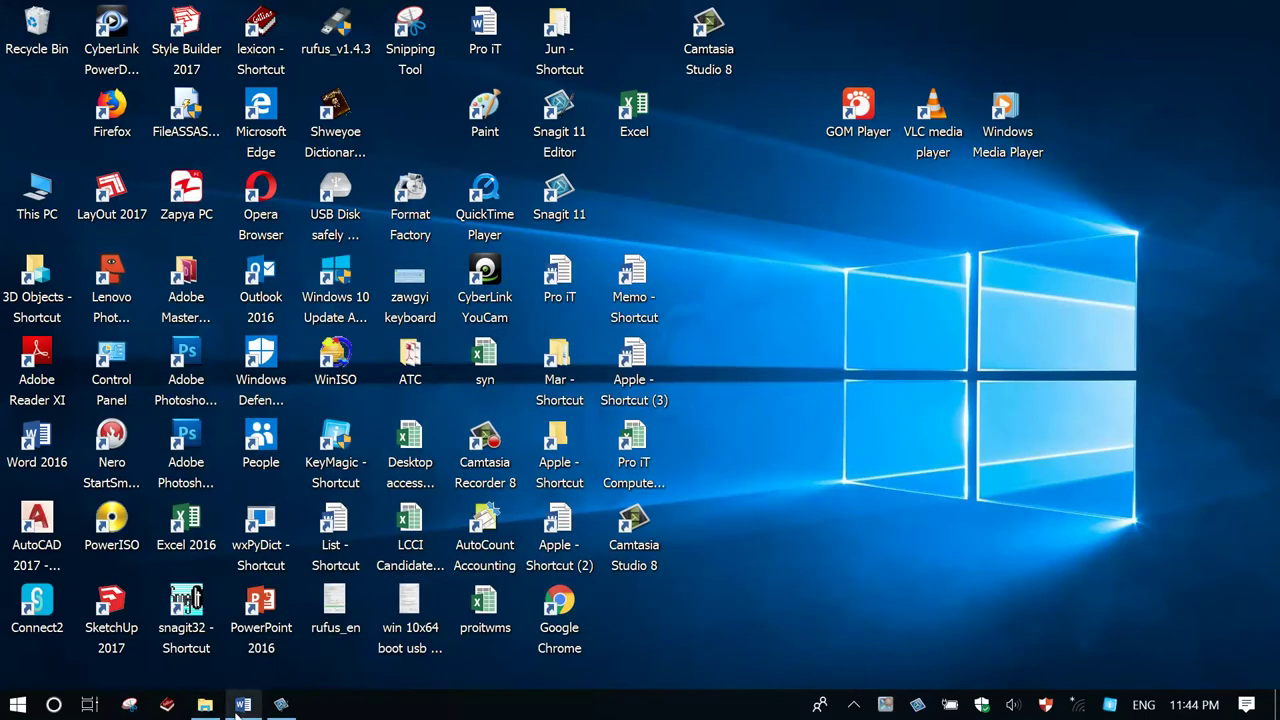
click(241, 705)
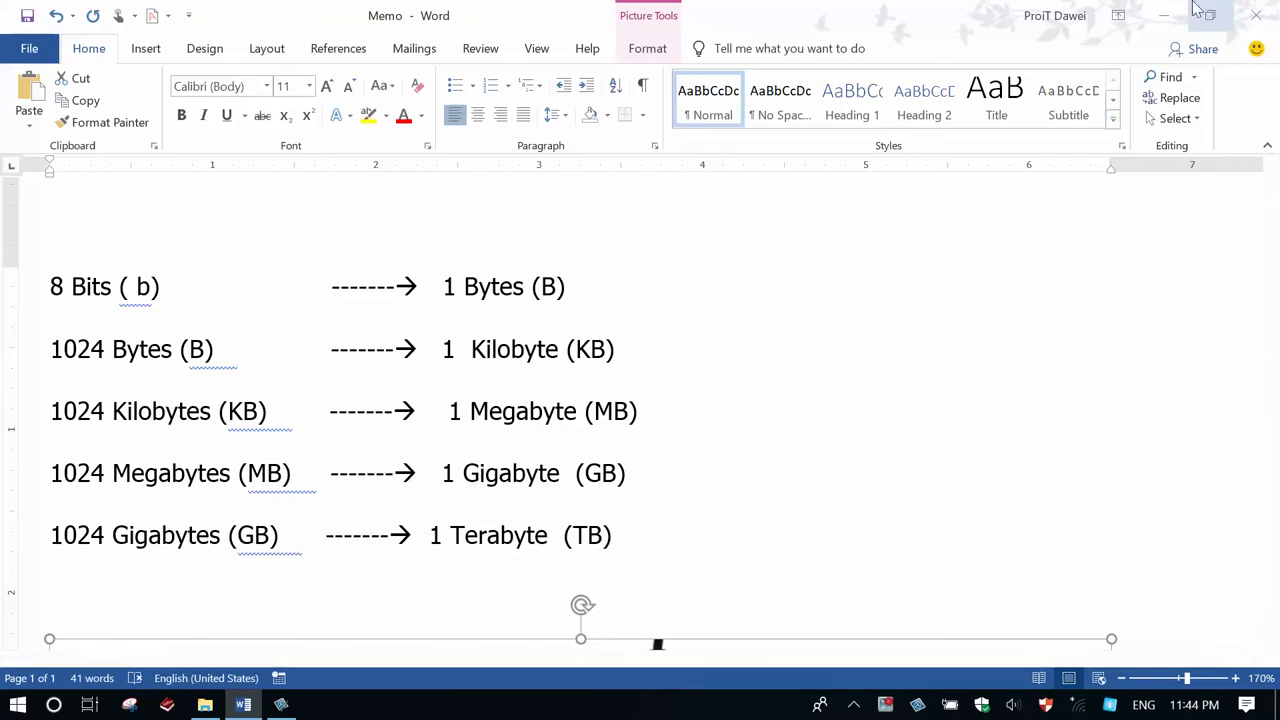
click(1164, 15)
Open Local Disk (D:) from This PC in a maximised File Explorer window and examine the file sizes
double_click(38, 188)
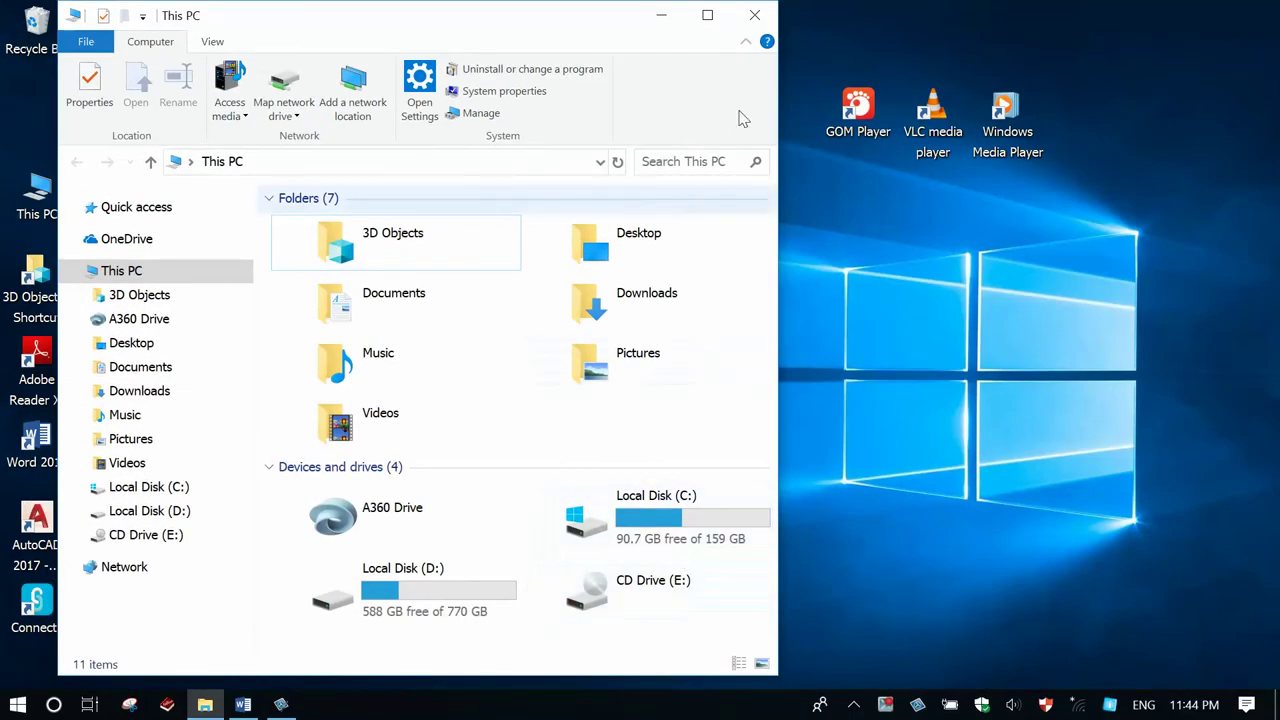
click(707, 15)
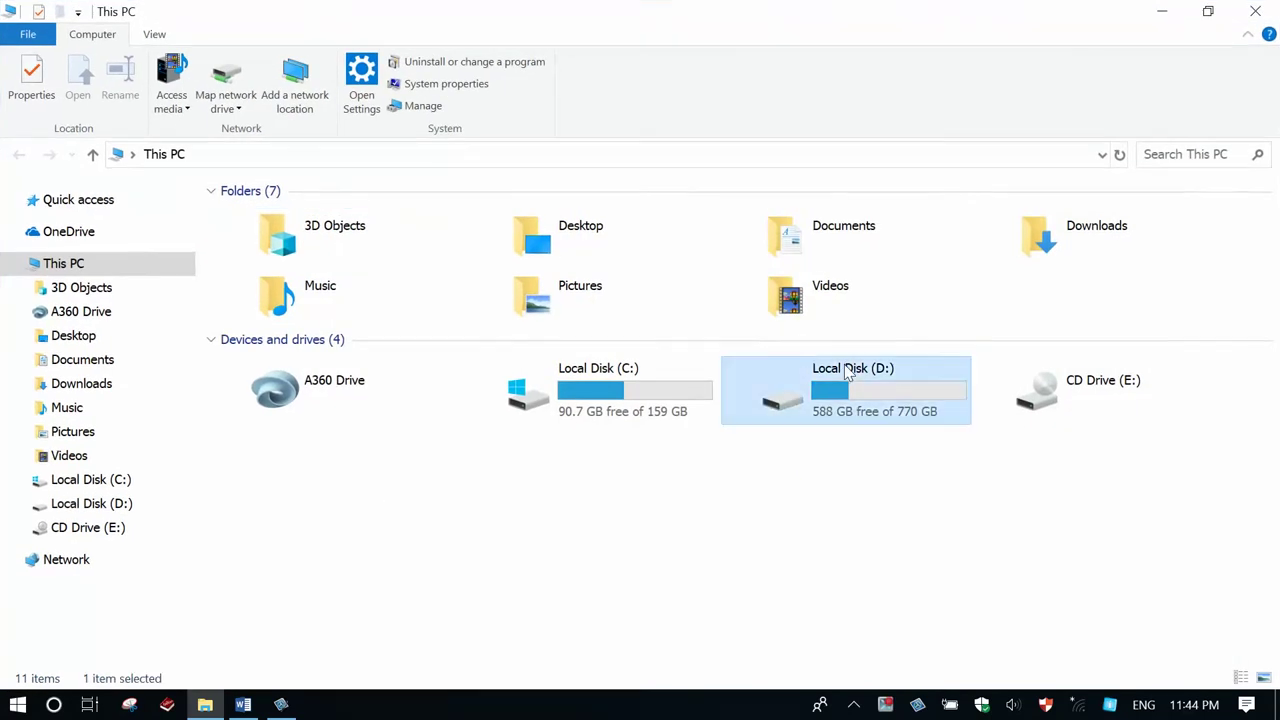
double_click(848, 372)
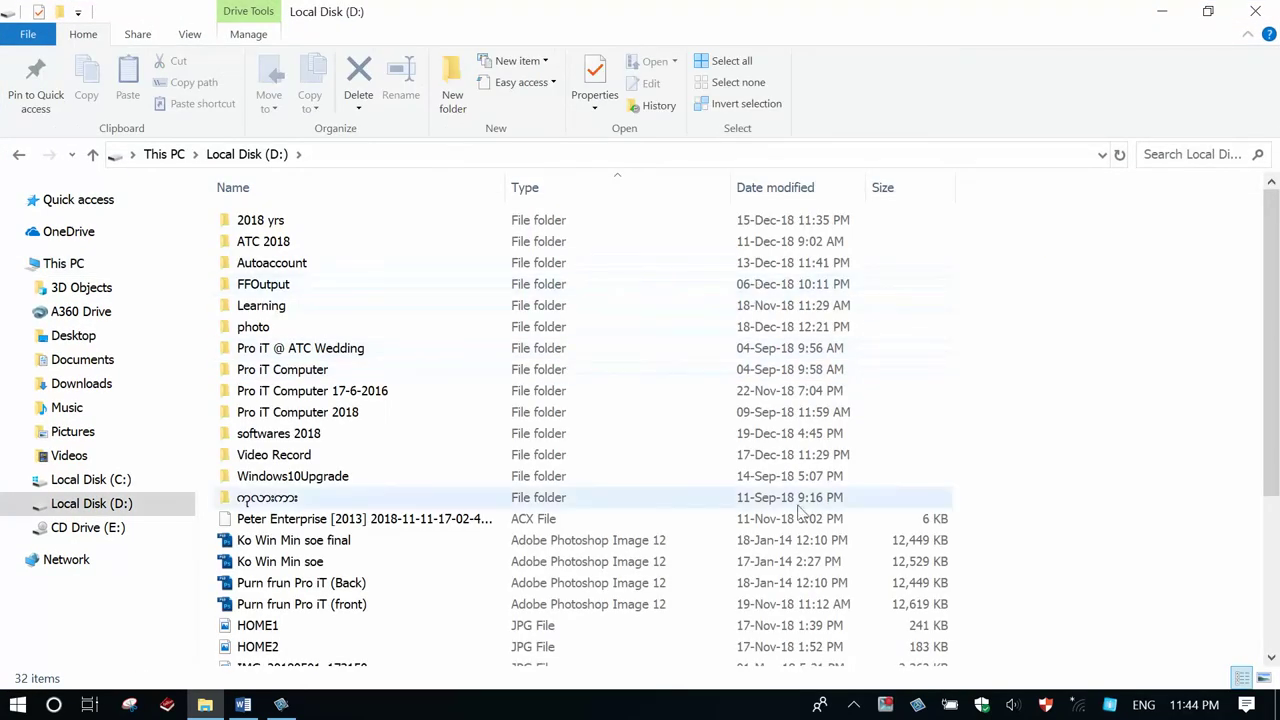
scroll(820, 569, down, 1)
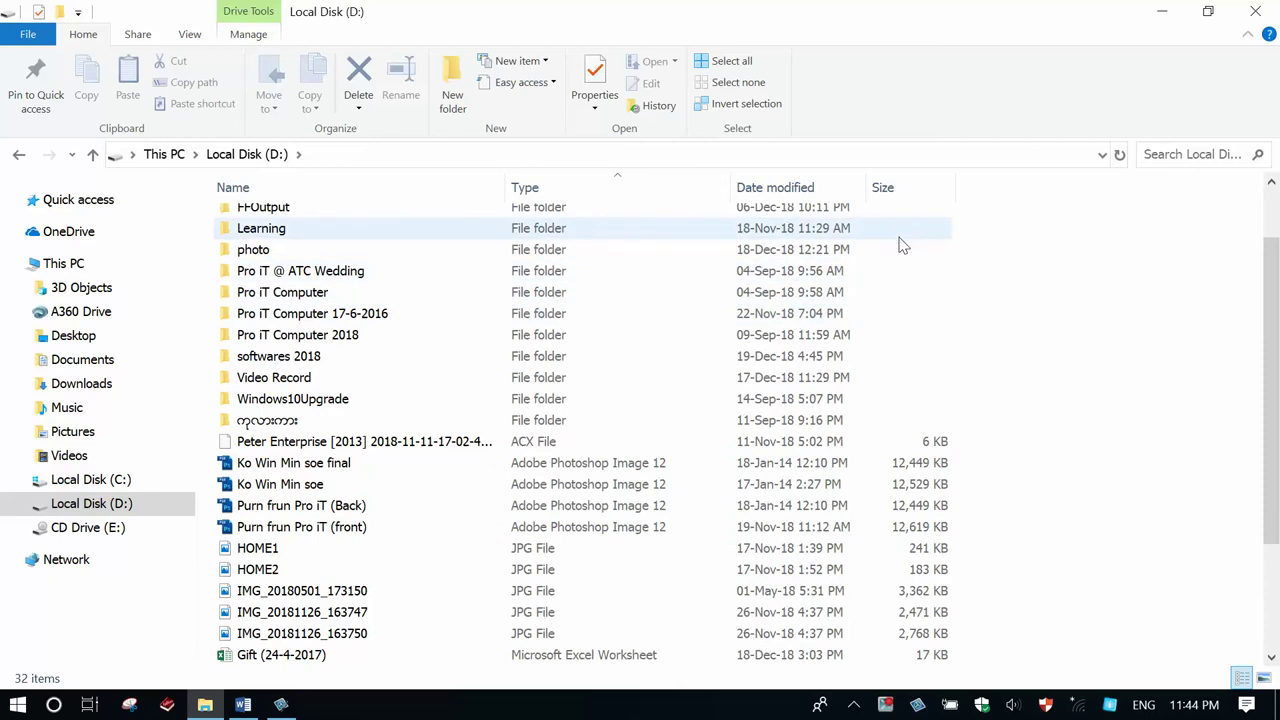
scroll(918, 513, down, 1)
scroll(918, 513, down, 2)
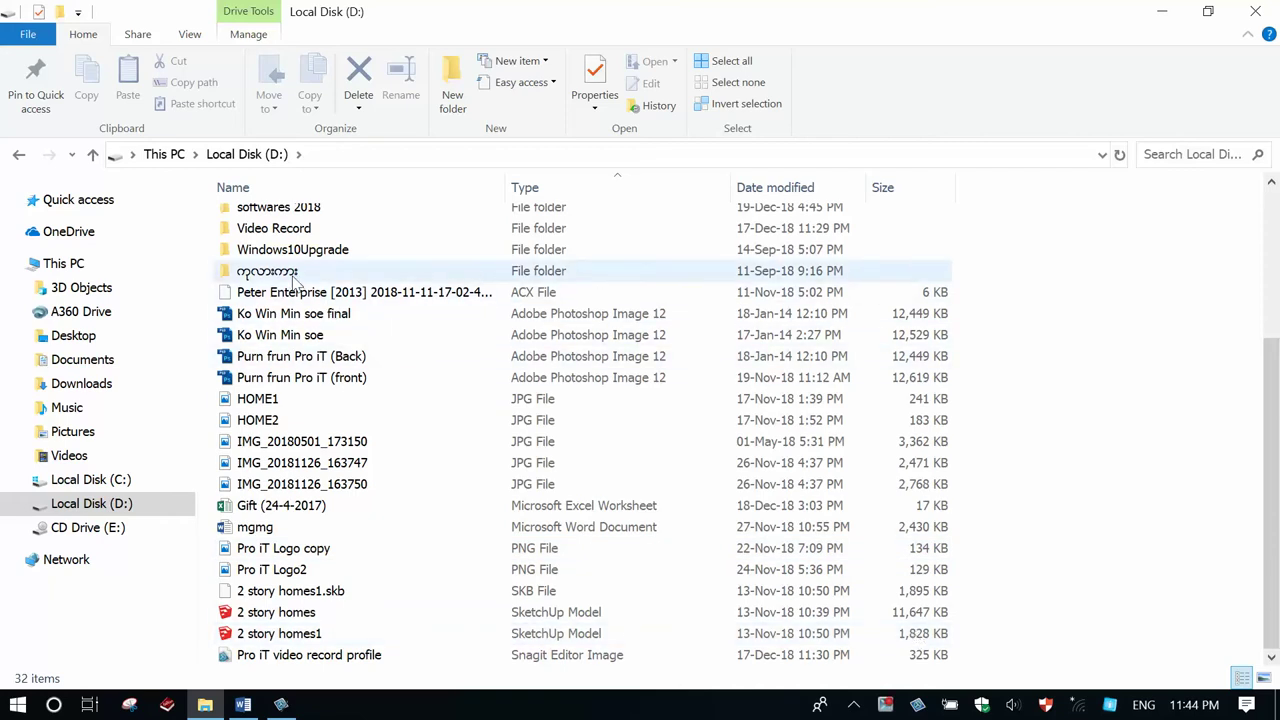
Check the size of the ကုလားကား folder in its properties, then close them
click(292, 276)
right_click(294, 279)
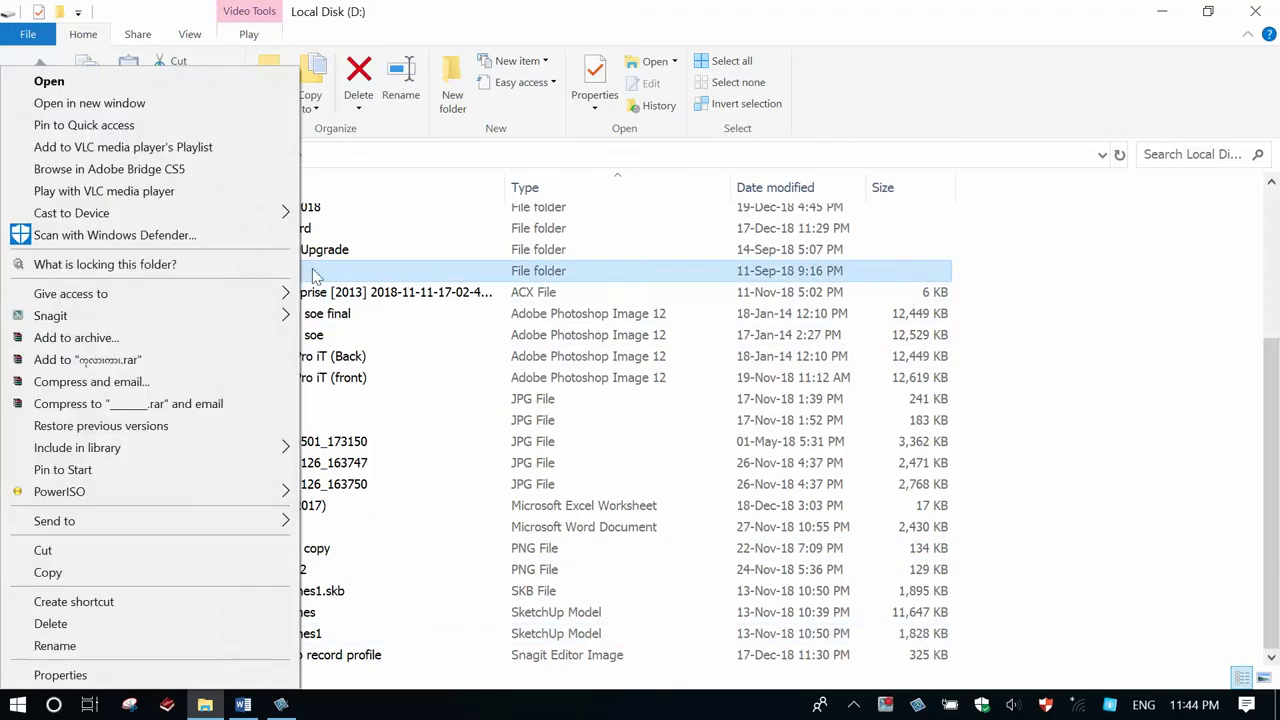
click(62, 675)
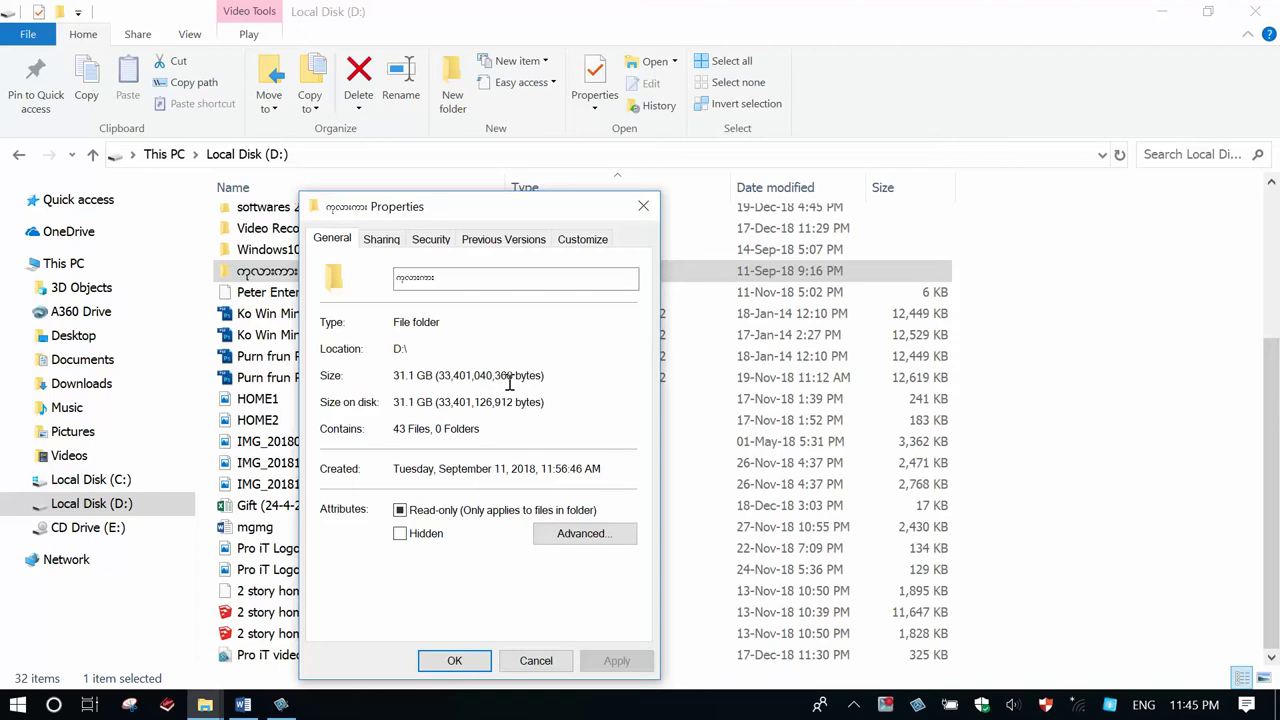
click(643, 206)
Open the ကုလားကား folder, switch it to the Details view and examine the sizes of the video files
double_click(460, 272)
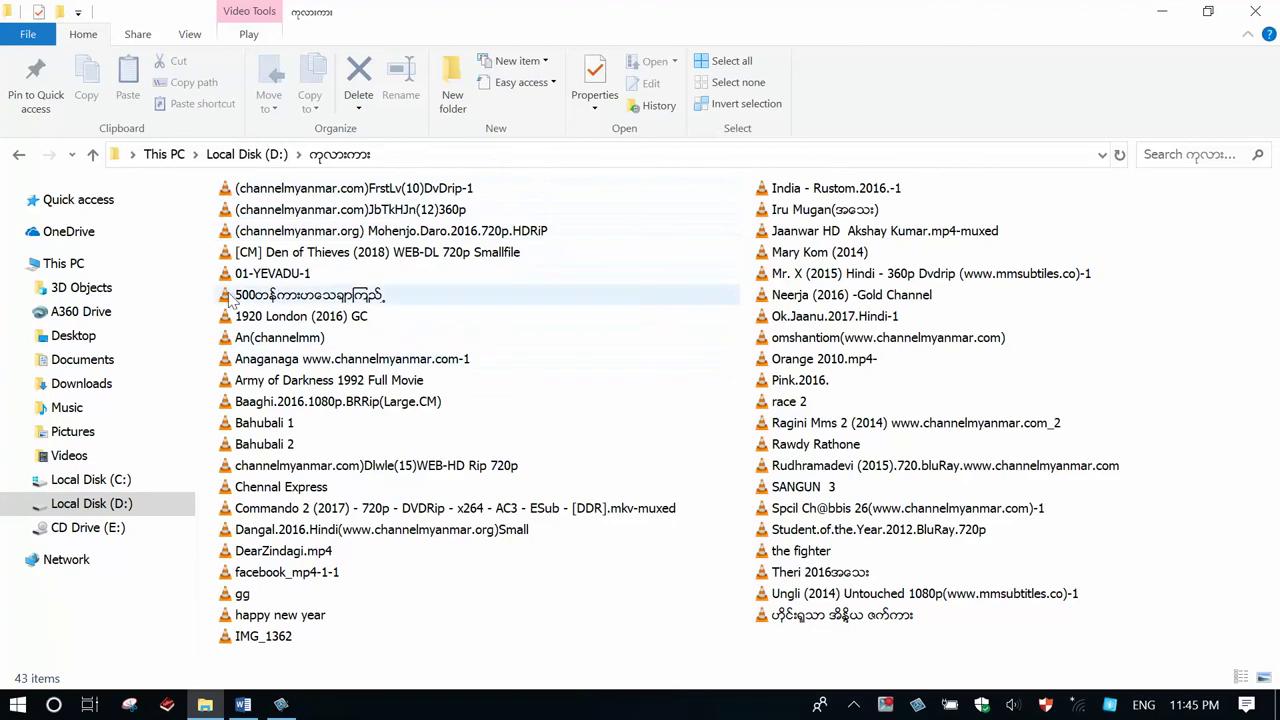
click(189, 34)
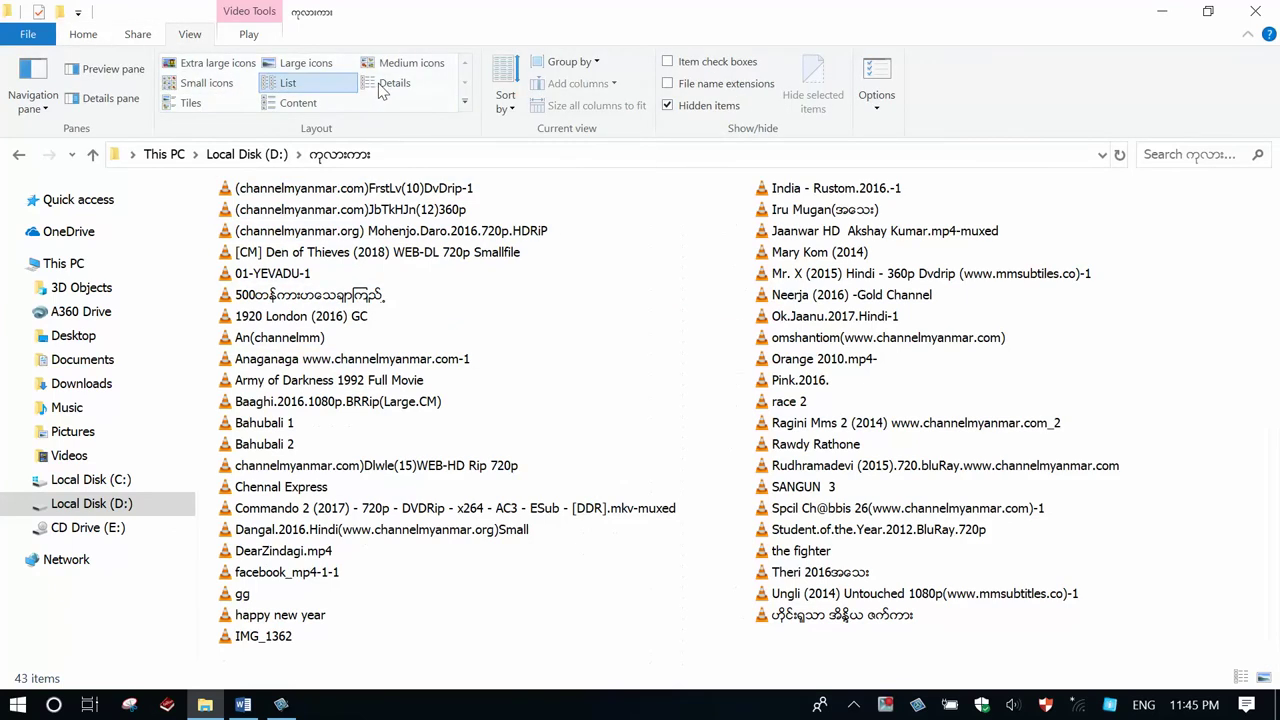
click(412, 81)
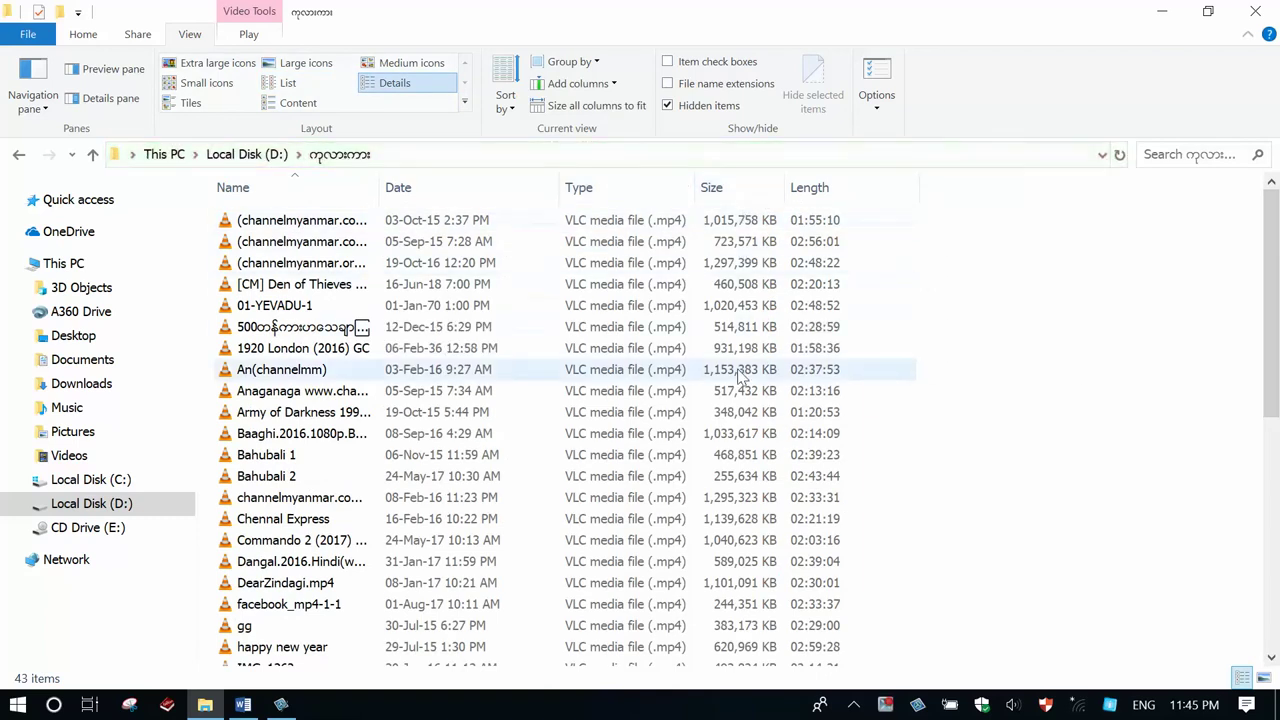
scroll(739, 377, down, 3)
scroll(739, 377, down, 4)
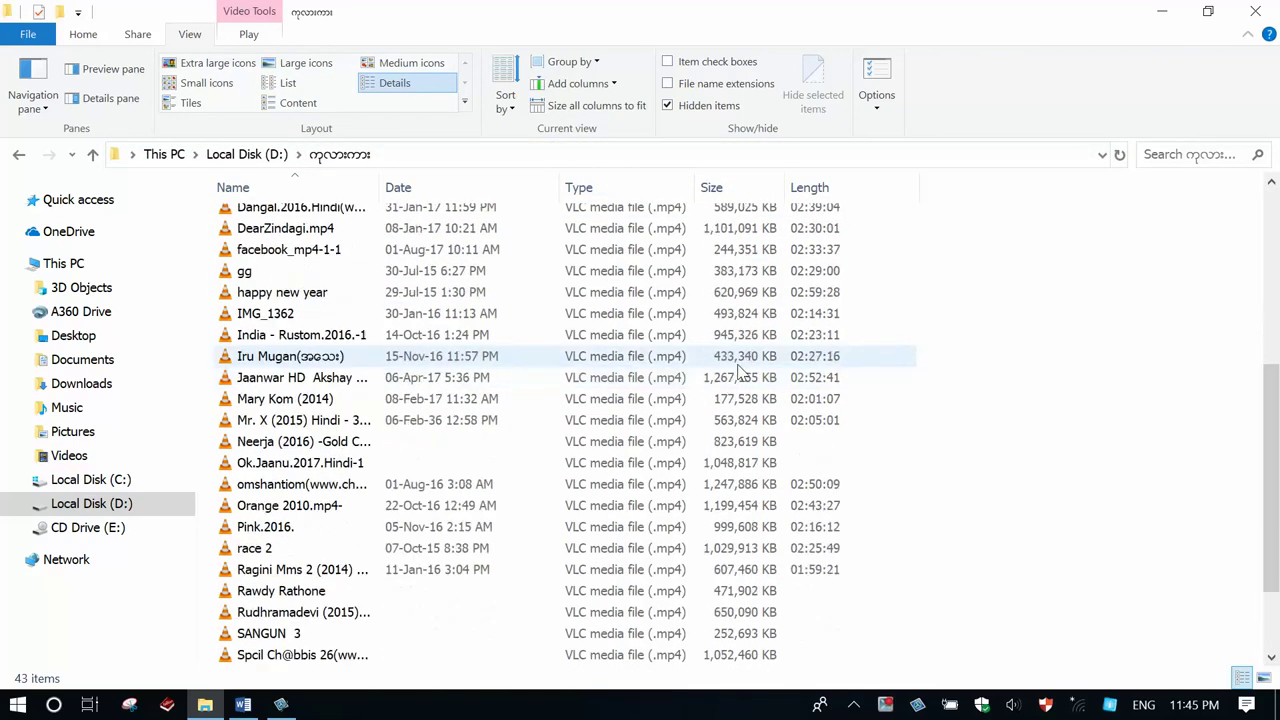
scroll(739, 371, up, 7)
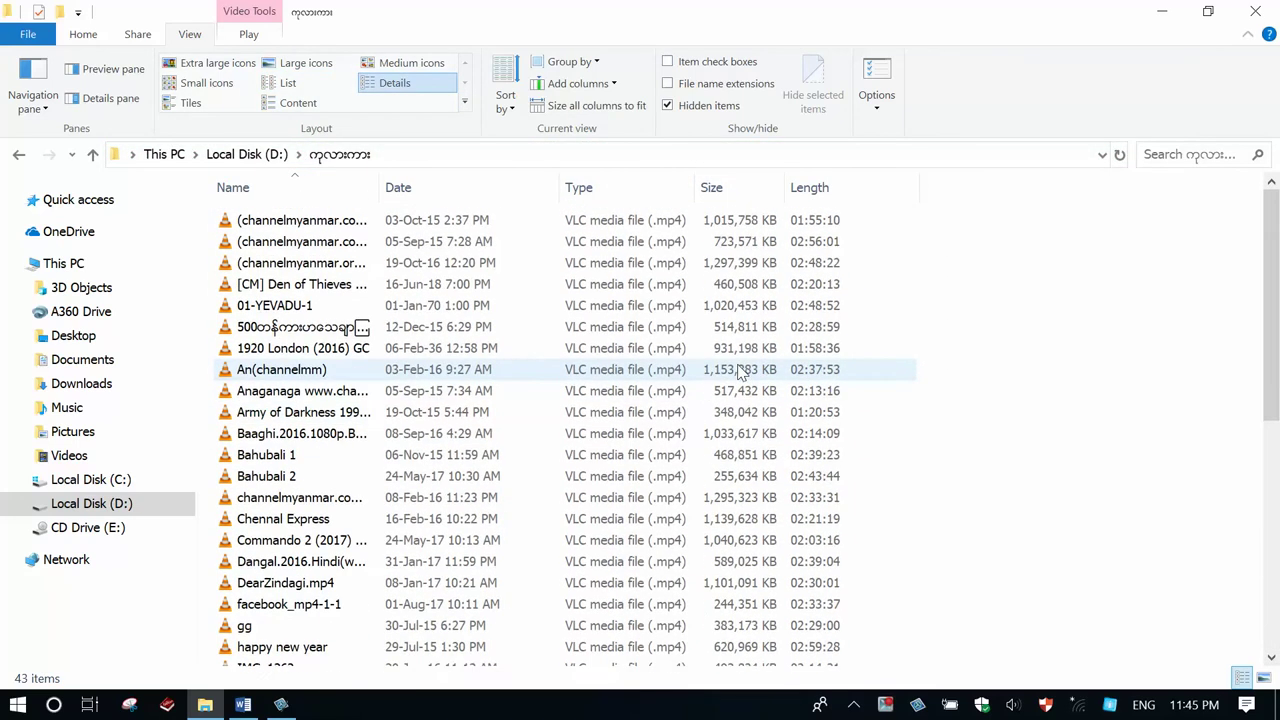
Return to Local Disk (D:) and examine the file sizes, including that of the Gift (24-4-2017) workbook
click(226, 155)
click(370, 284)
scroll(663, 566, down, 4)
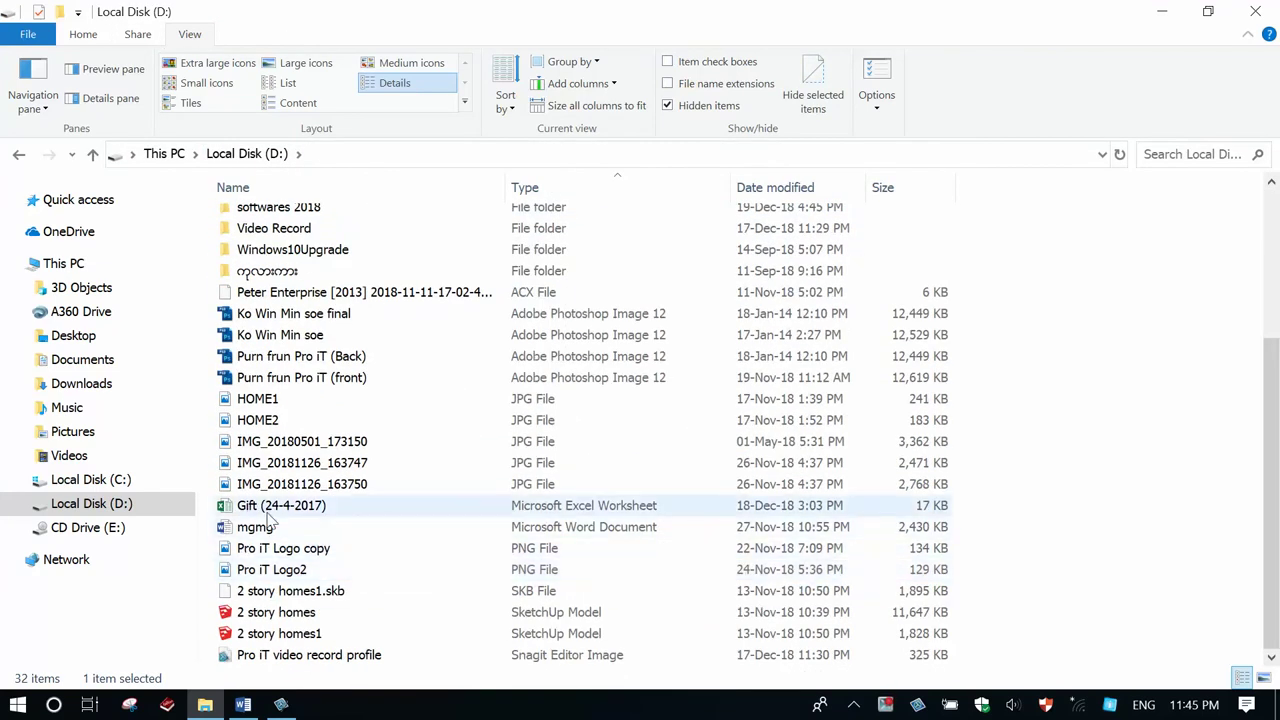
click(805, 508)
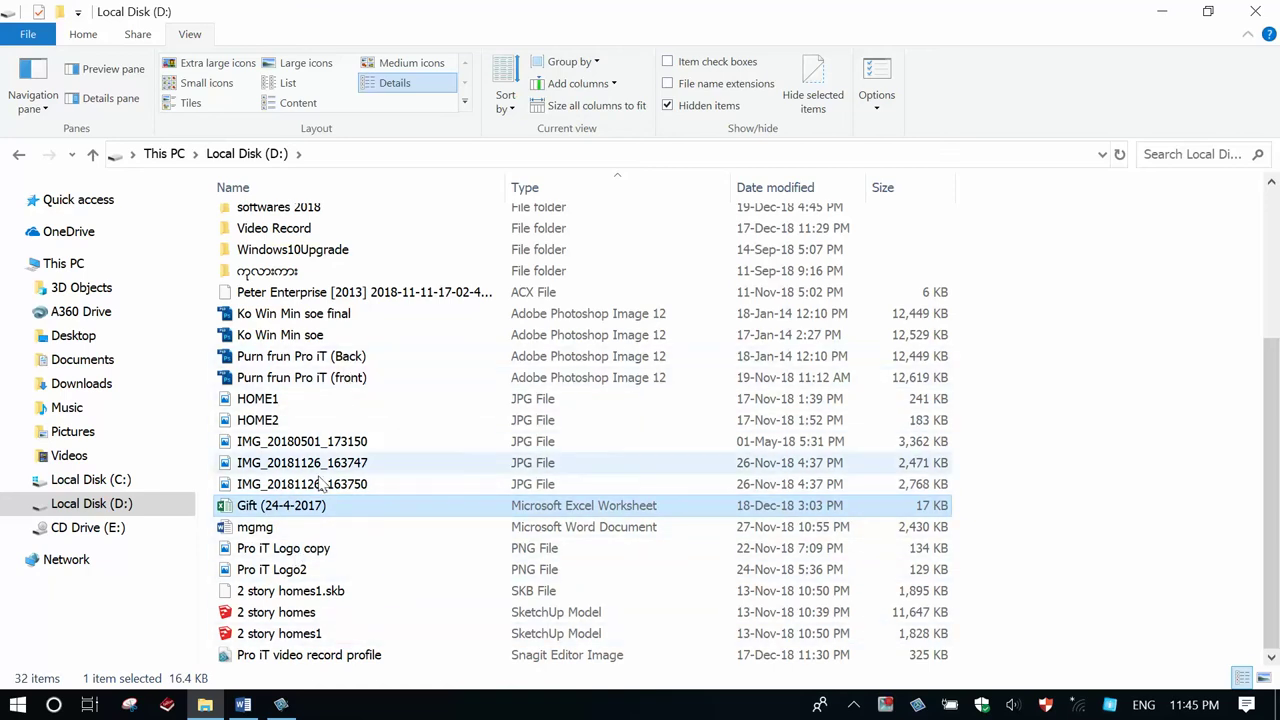
click(280, 533)
click(322, 507)
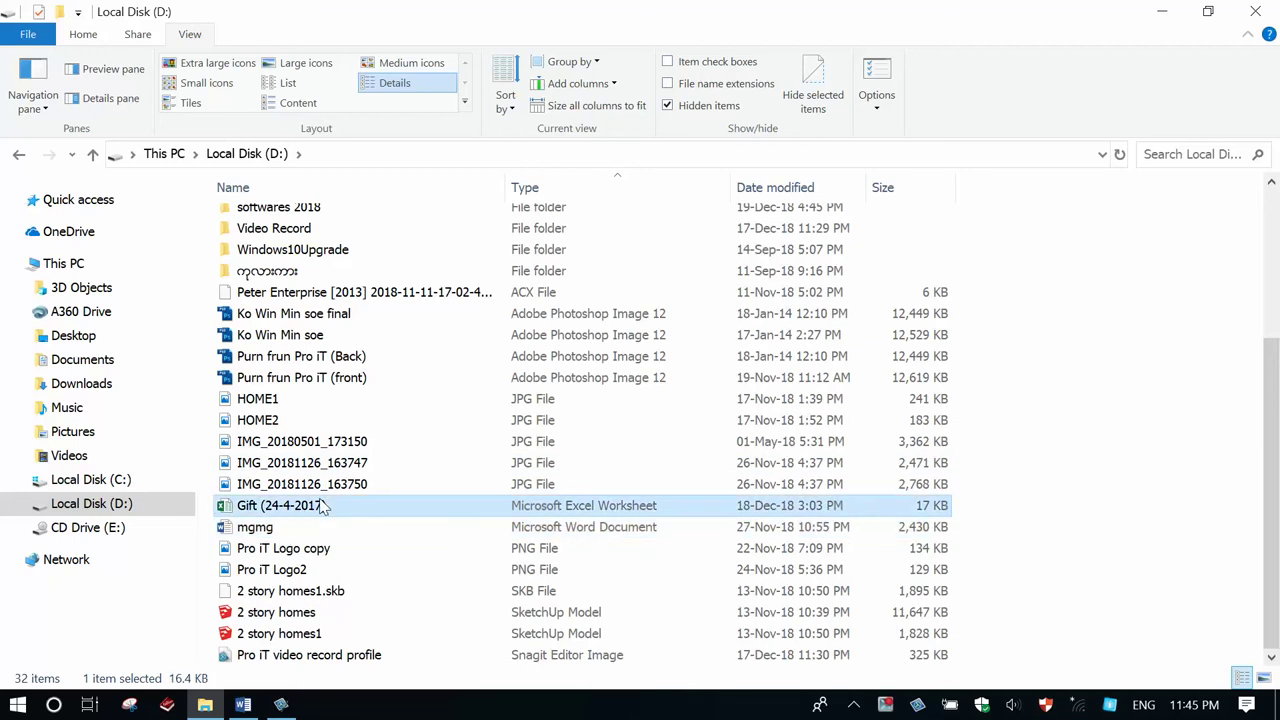
scroll(370, 390, up, 4)
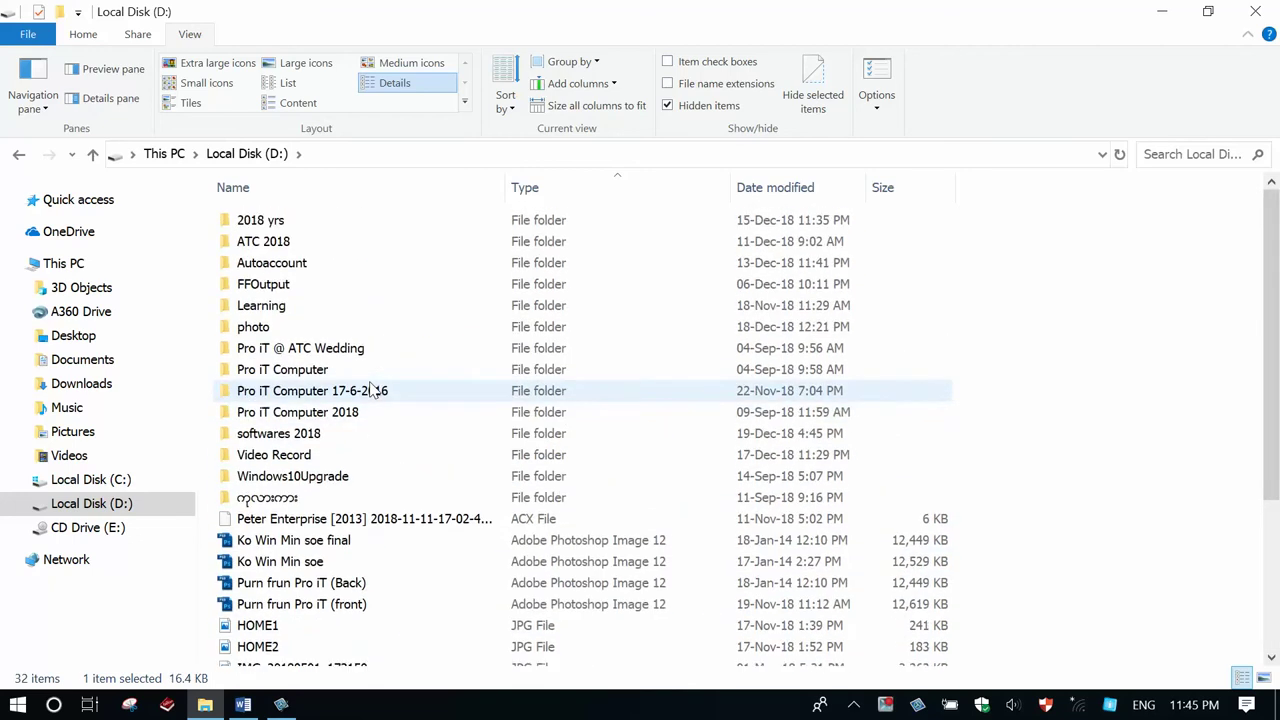
scroll(370, 390, down, 3)
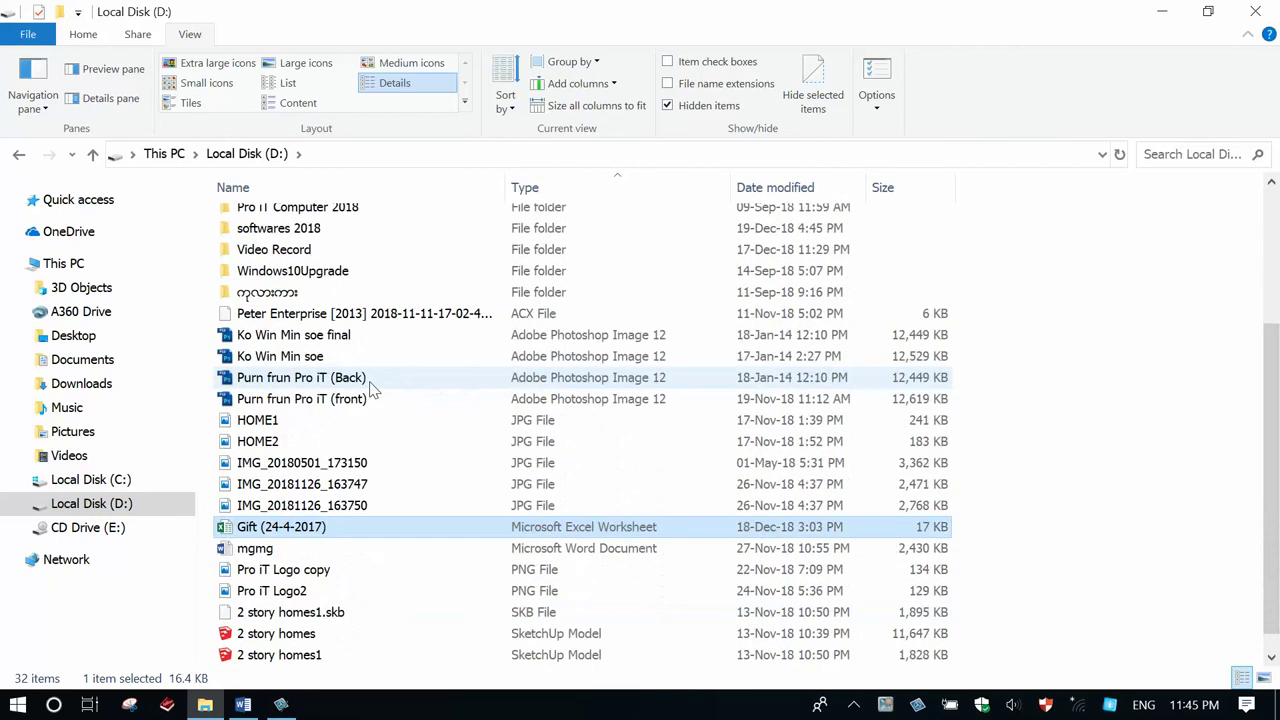
Open the mgmg Word document from Local Disk (D:), look through its contents and close it
click(270, 553)
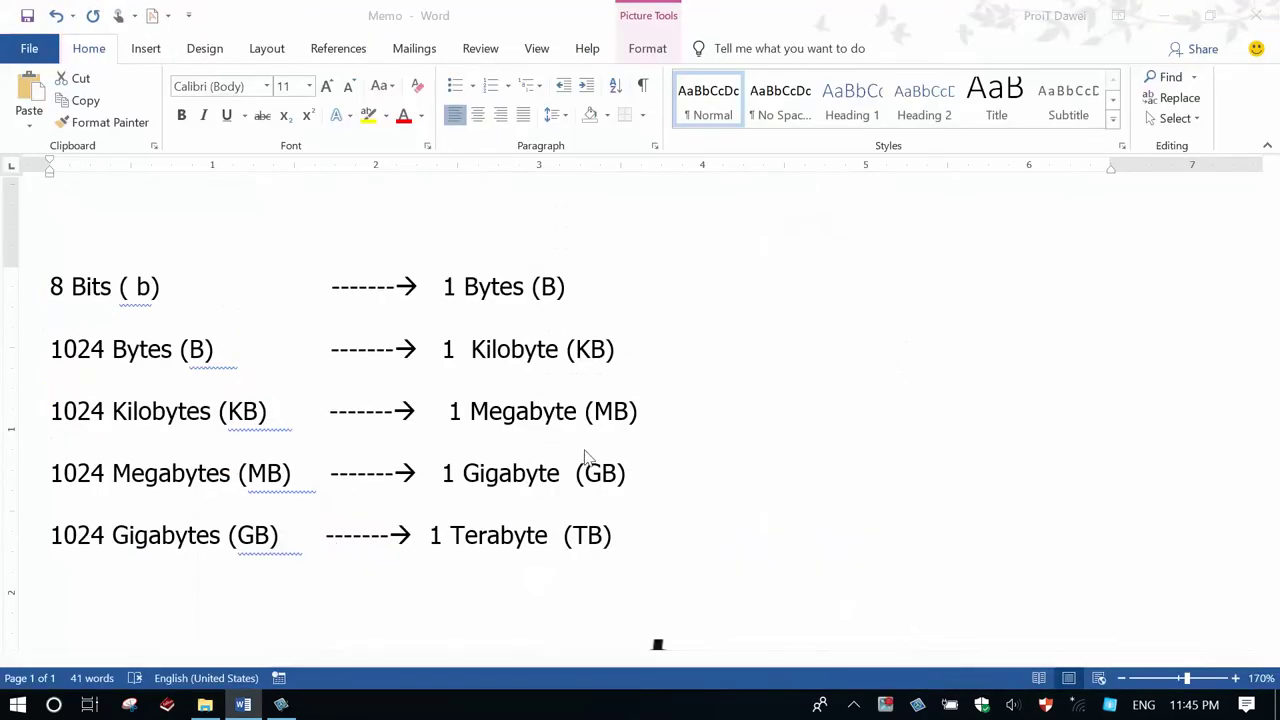
scroll(738, 462, down, 5)
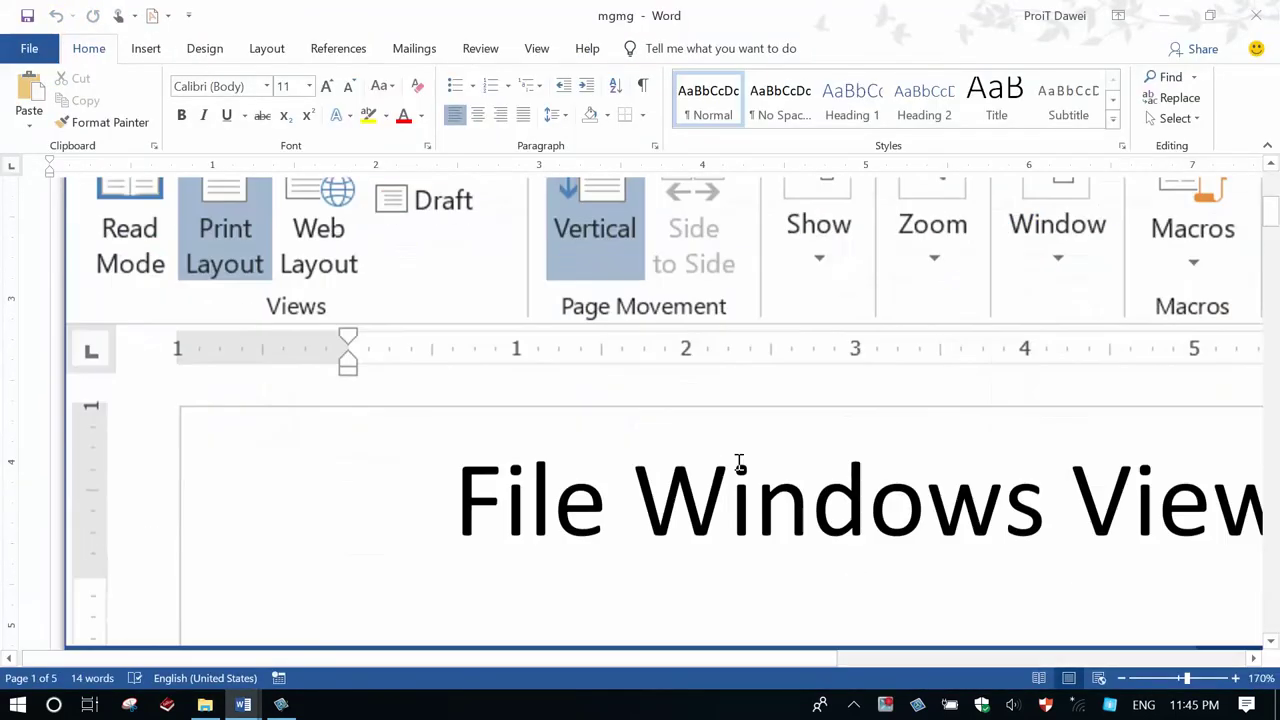
scroll(738, 462, up, 10)
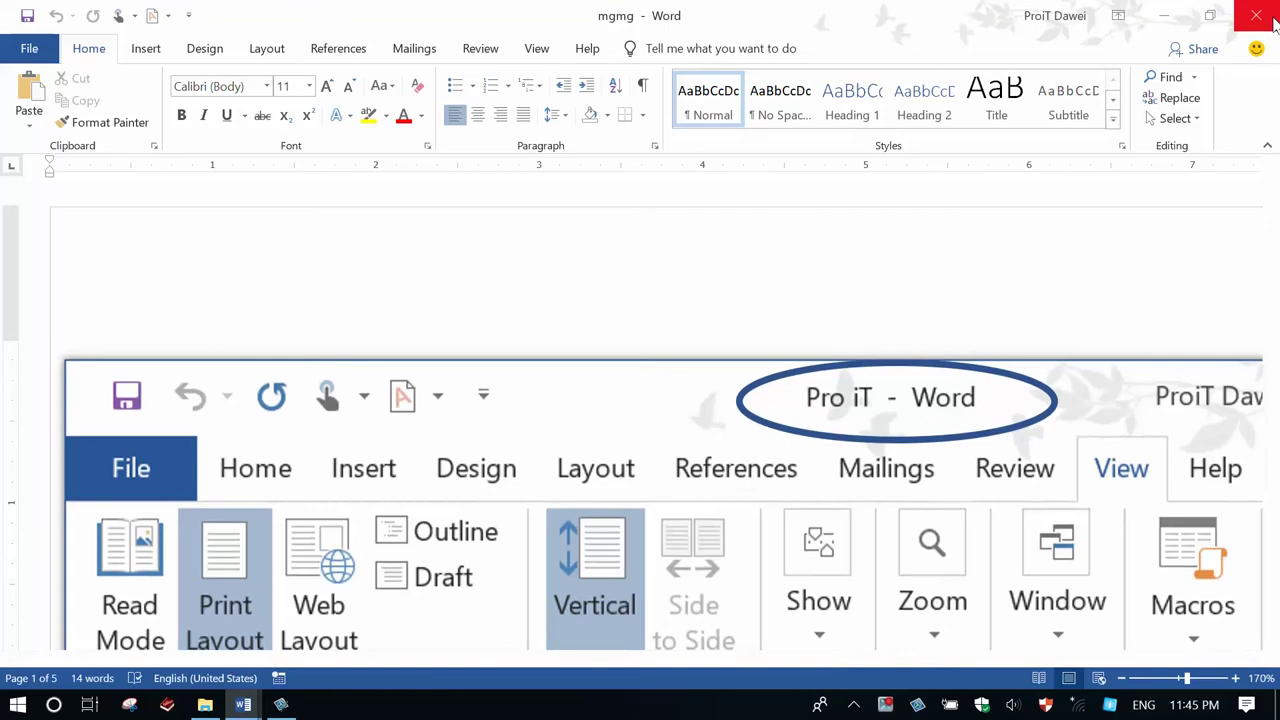
click(1272, 18)
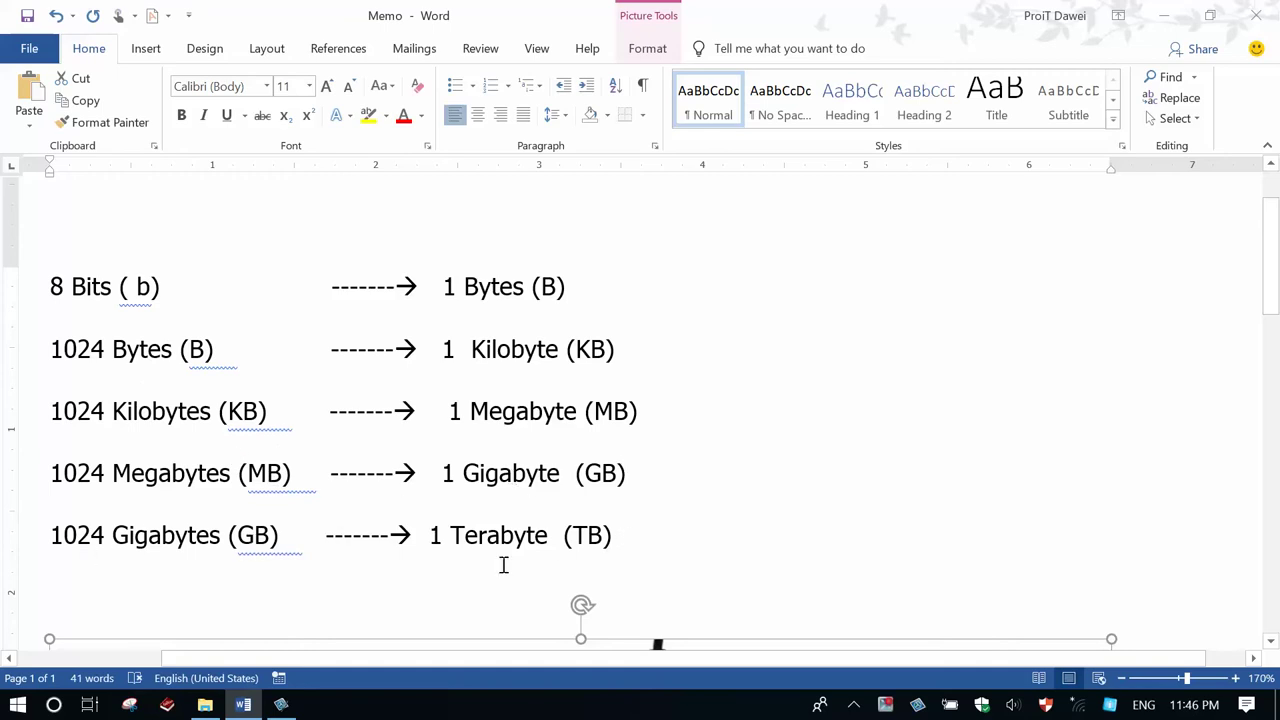
Switch to Snagit Editor and review the PtrSc key topic in the lesson list
click(281, 705)
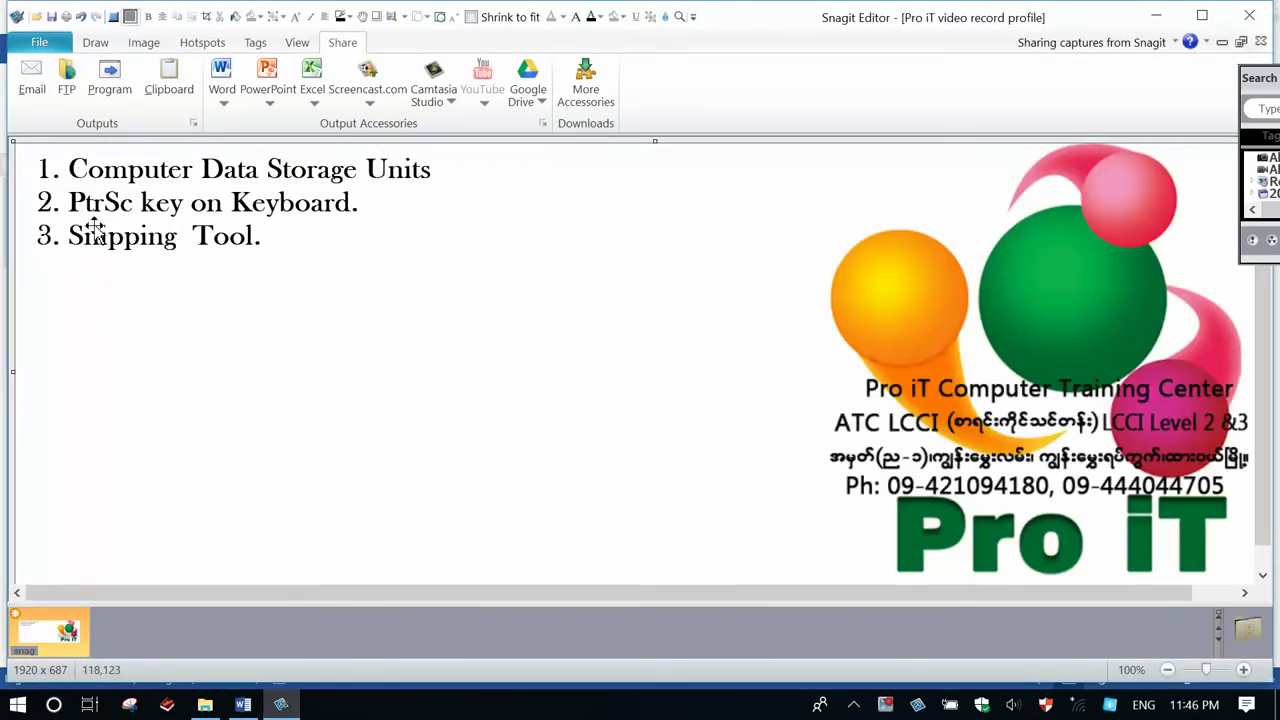
click(232, 215)
click(229, 557)
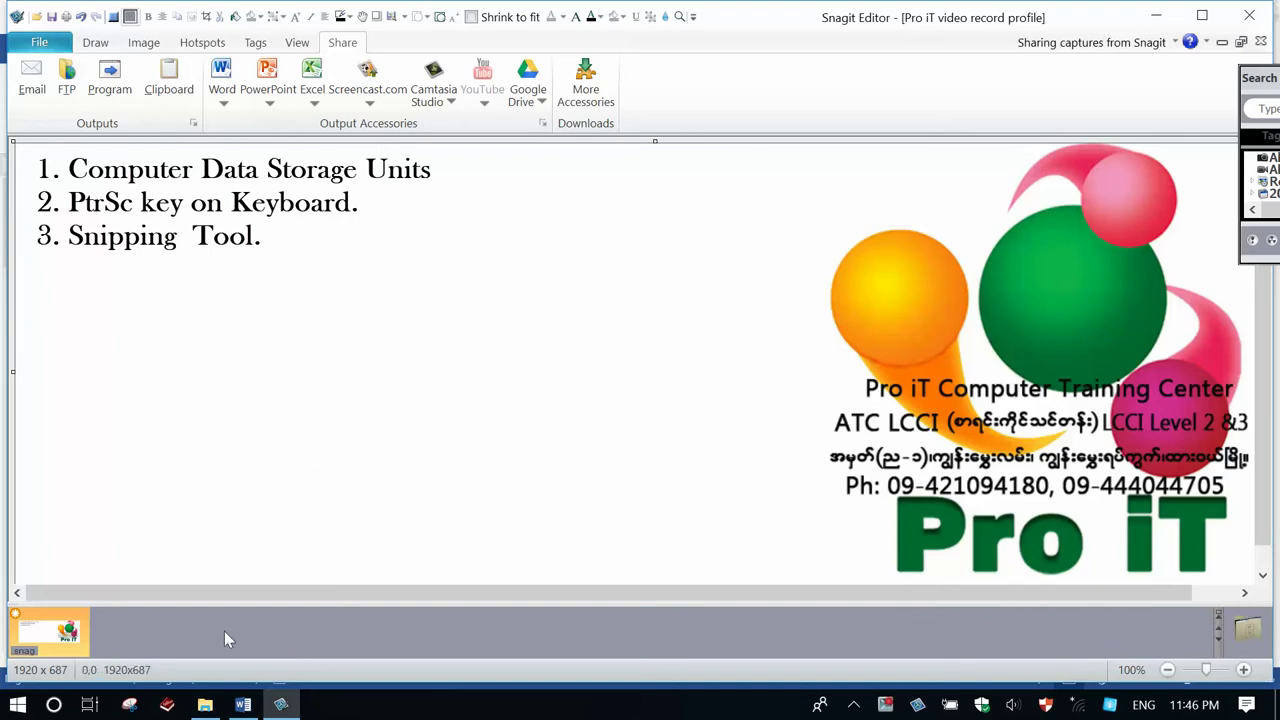
Switch to the Memo document in Word and show the keyboard picture with the circled PrtSc key
click(252, 706)
scroll(478, 515, down, 1)
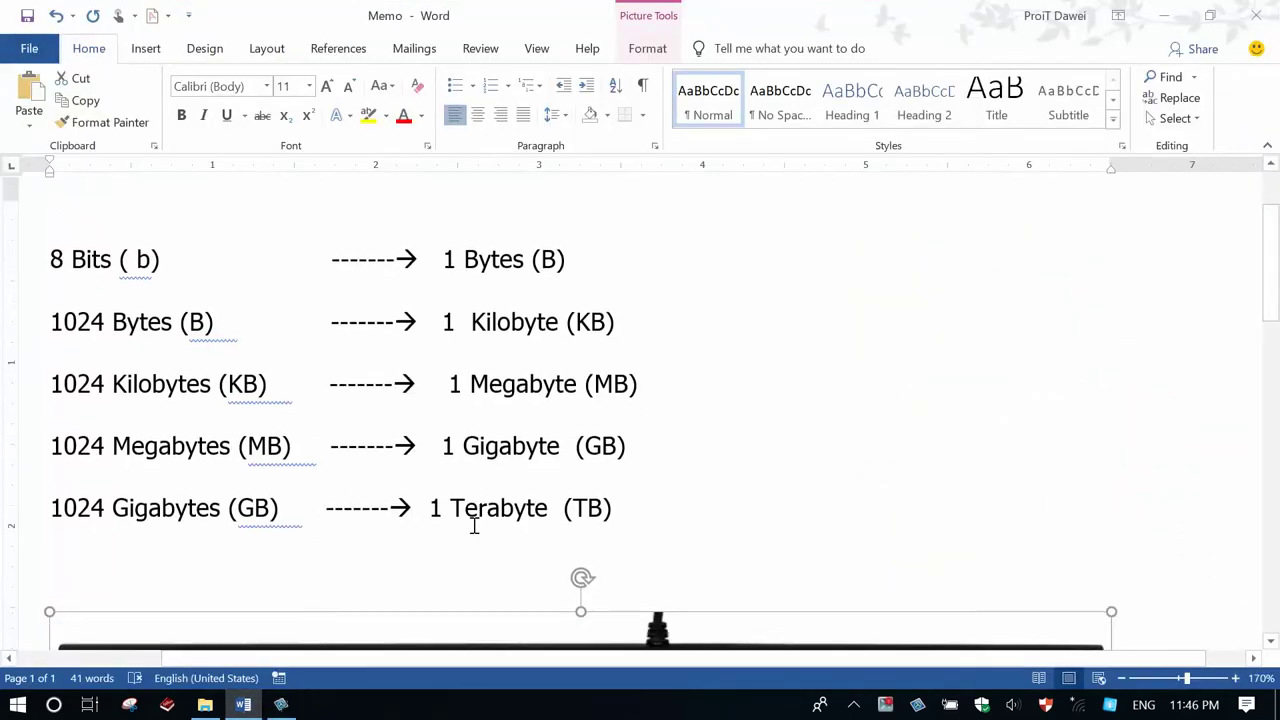
scroll(476, 530, down, 5)
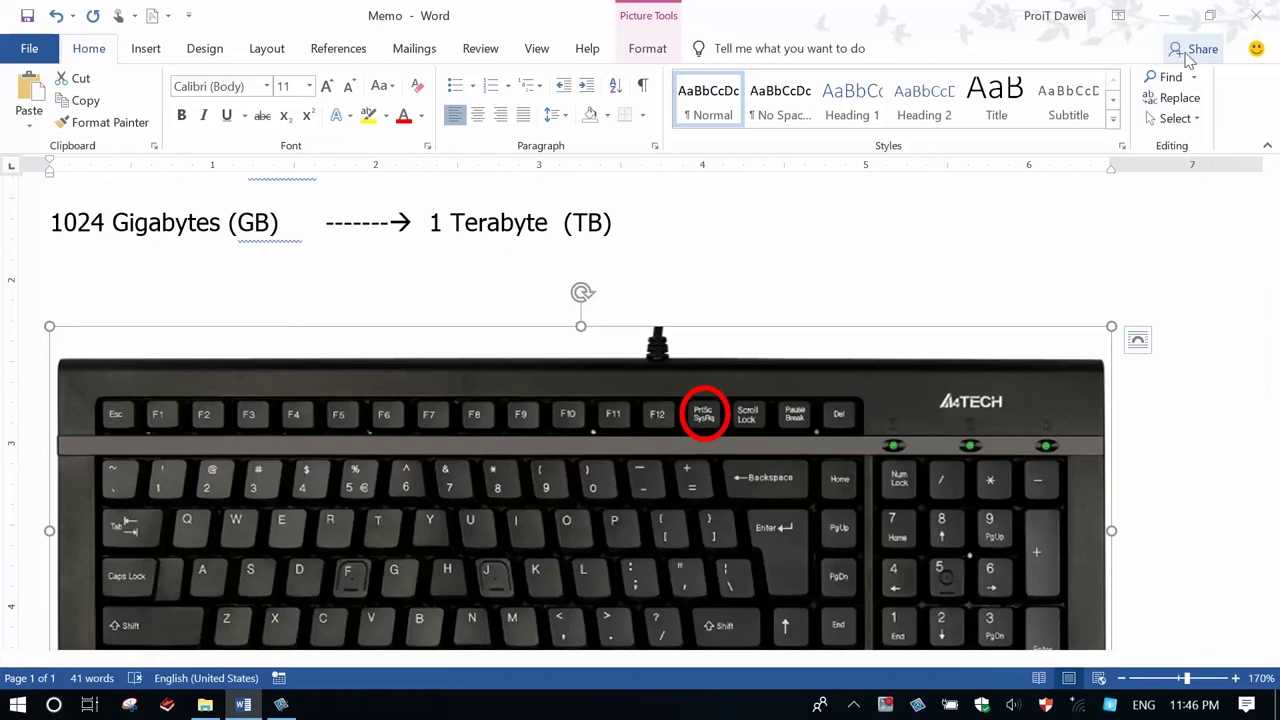
Minimise the Word, Snagit Editor and File Explorer windows to show the desktop
click(1164, 17)
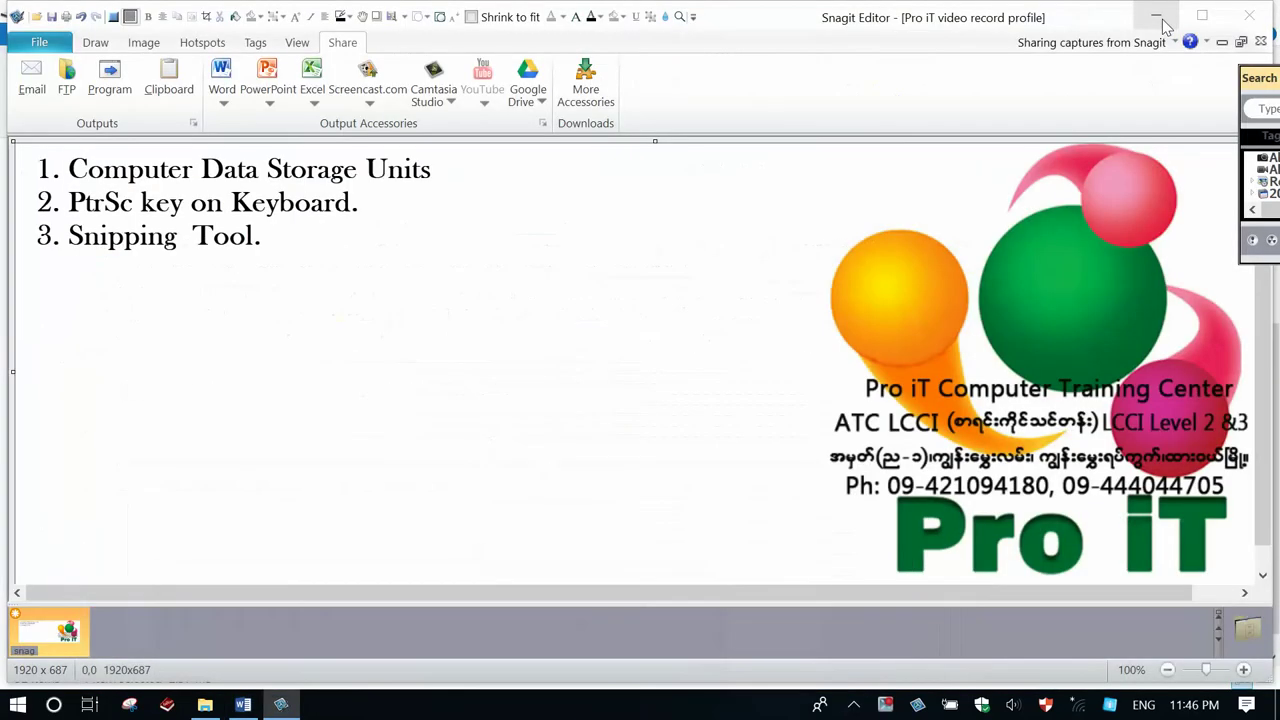
click(1155, 17)
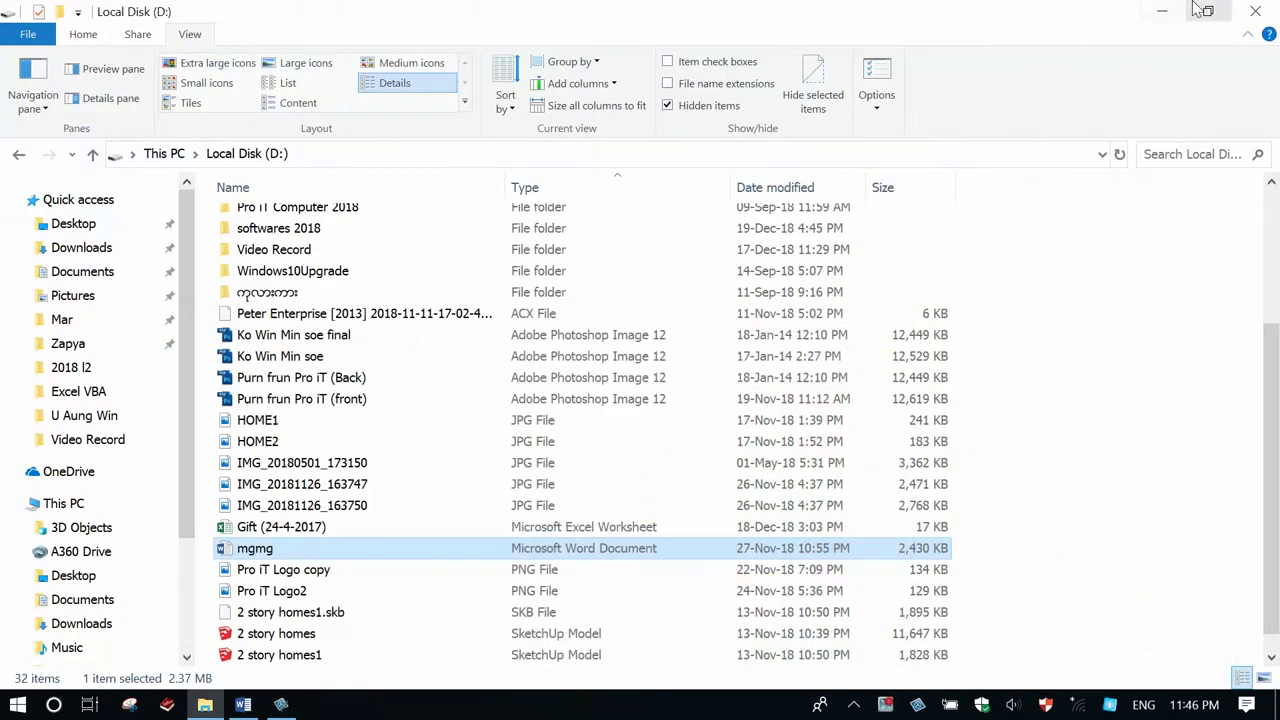
click(1161, 13)
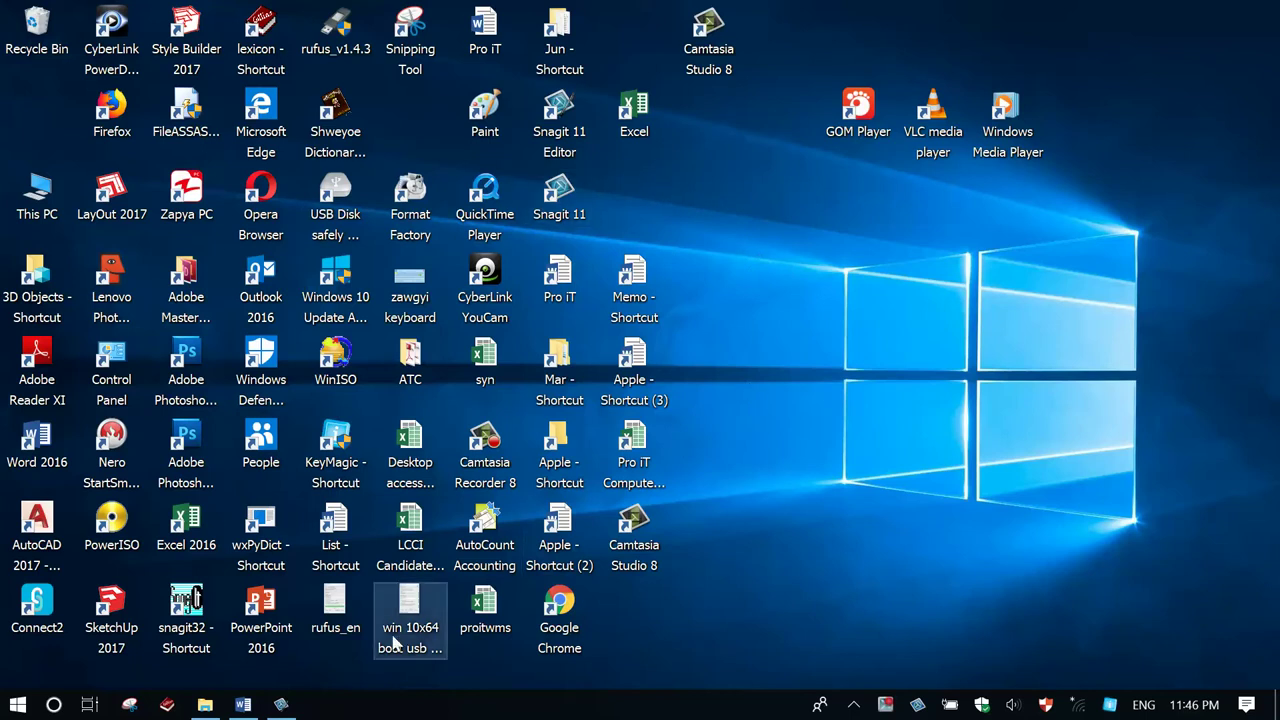
Bring Memo back to view the circled PrtSc key on the keyboard picture, then return to the desktop
click(335, 610)
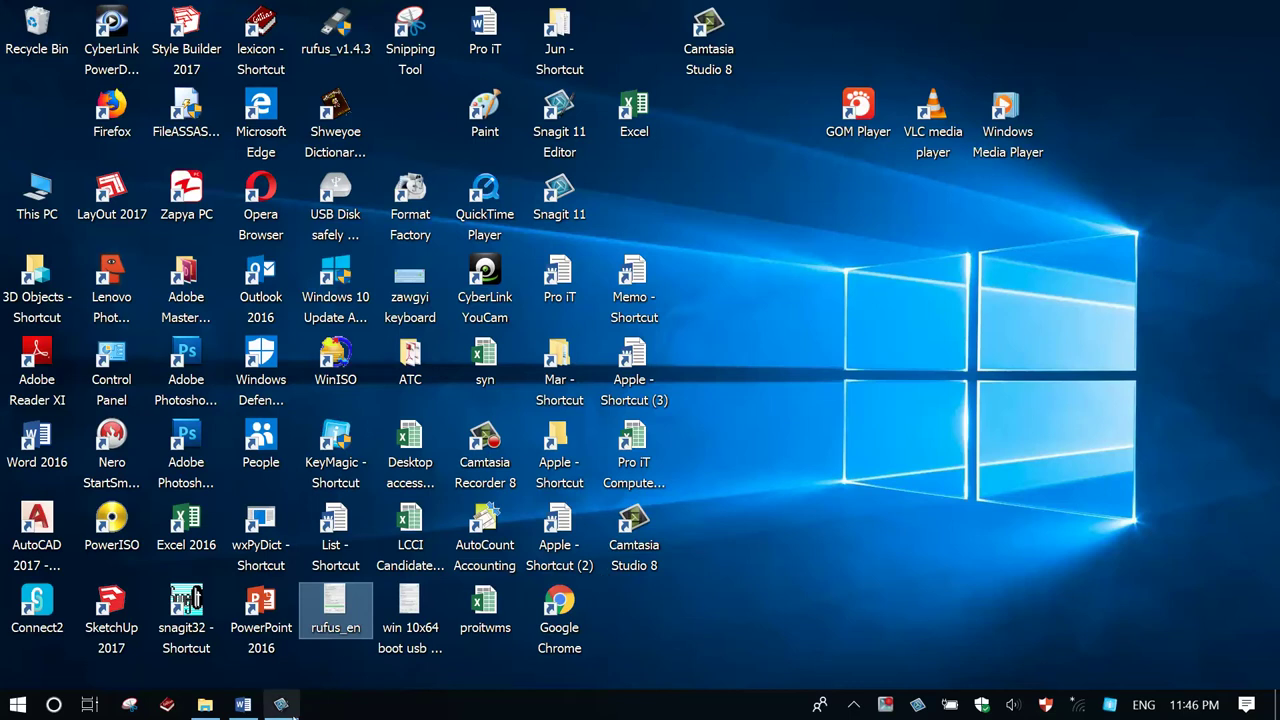
click(250, 706)
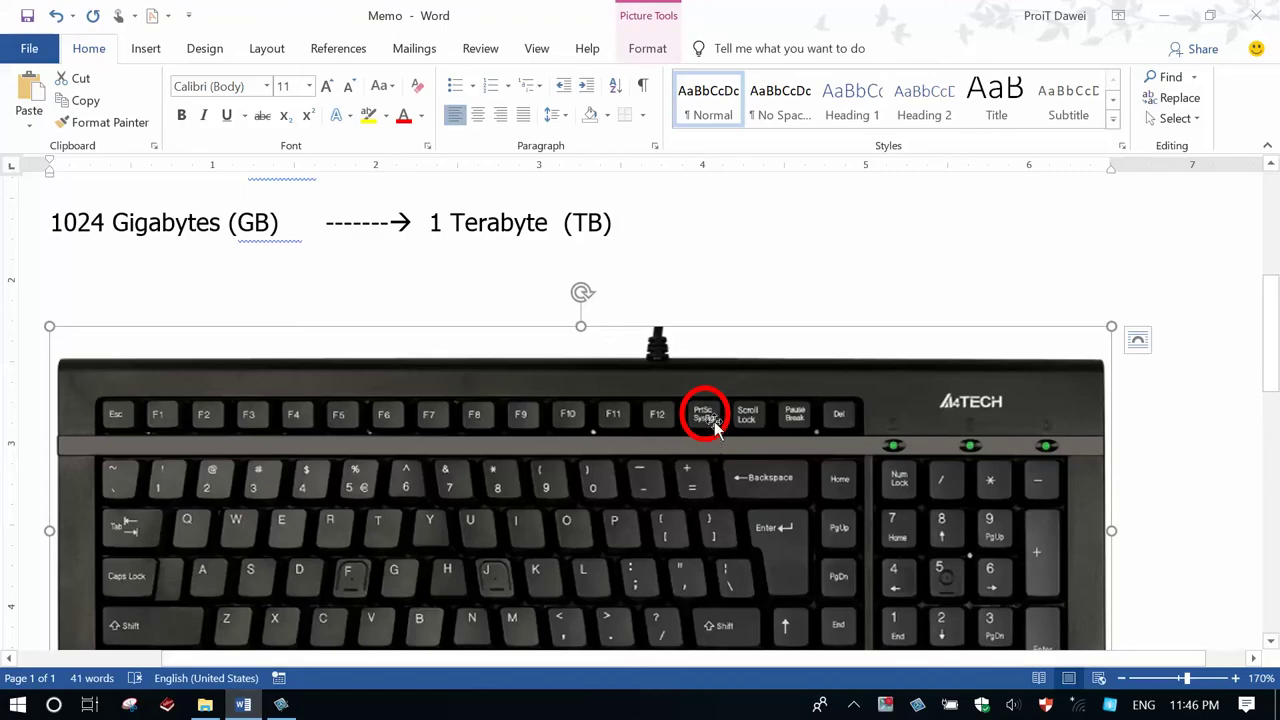
click(1163, 22)
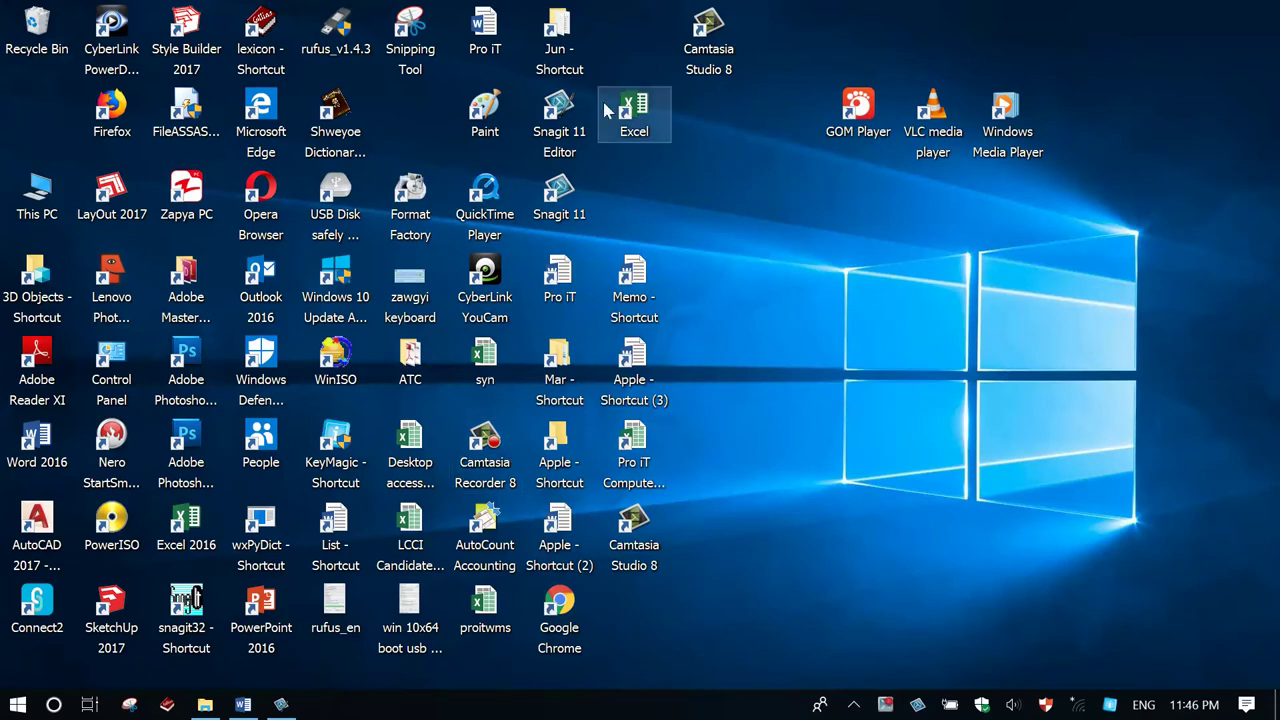
Open the Pro iT document from the desktop and paste the copied keyboard picture into its blank page
click(486, 24)
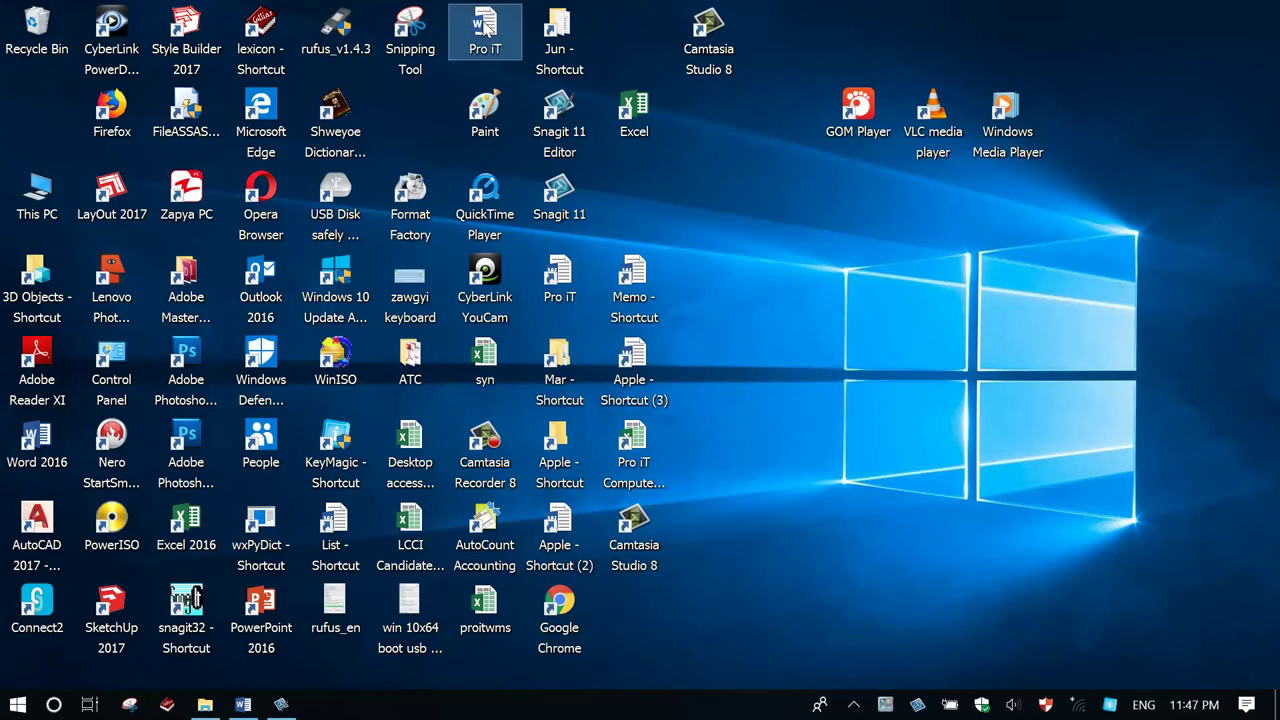
double_click(633, 288)
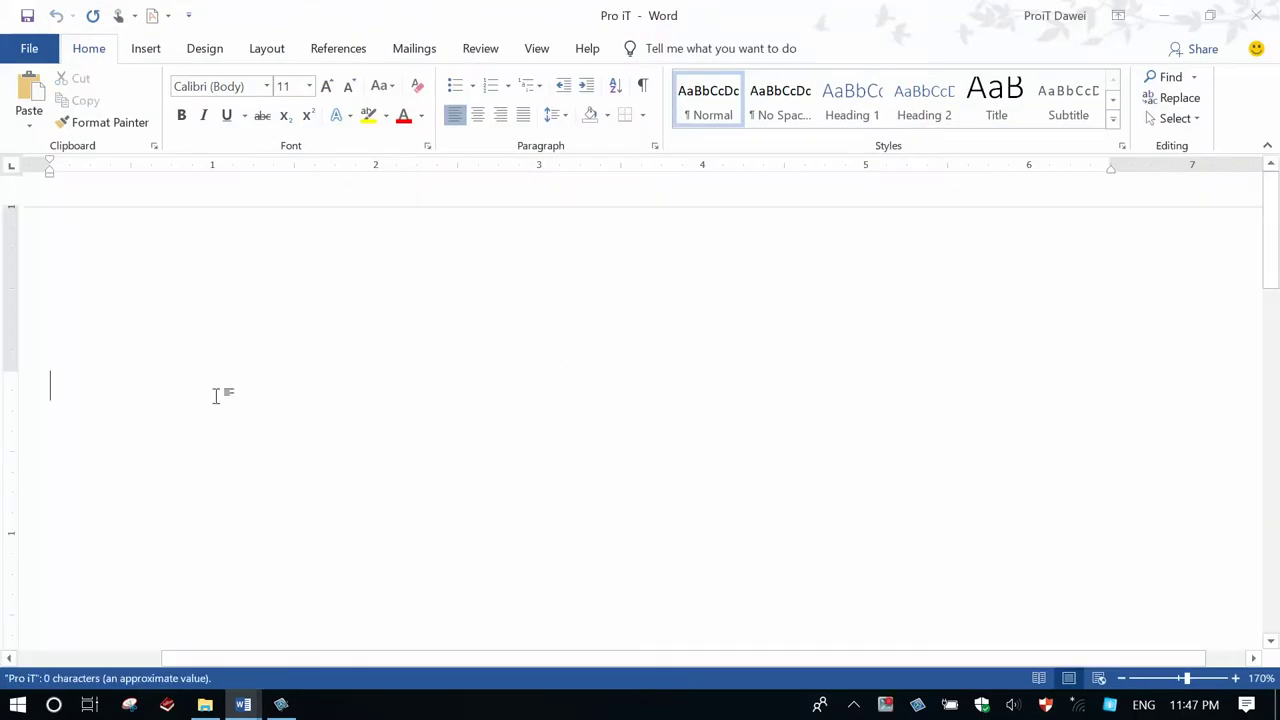
right_click(387, 385)
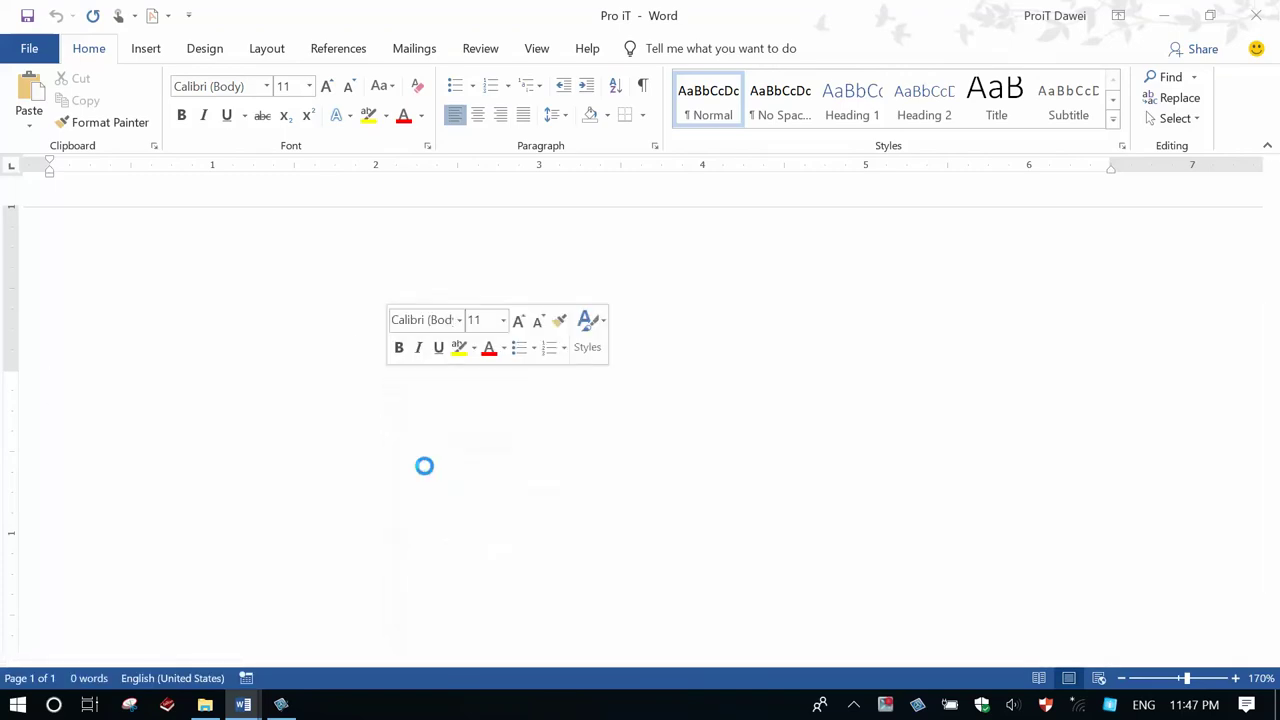
click(427, 467)
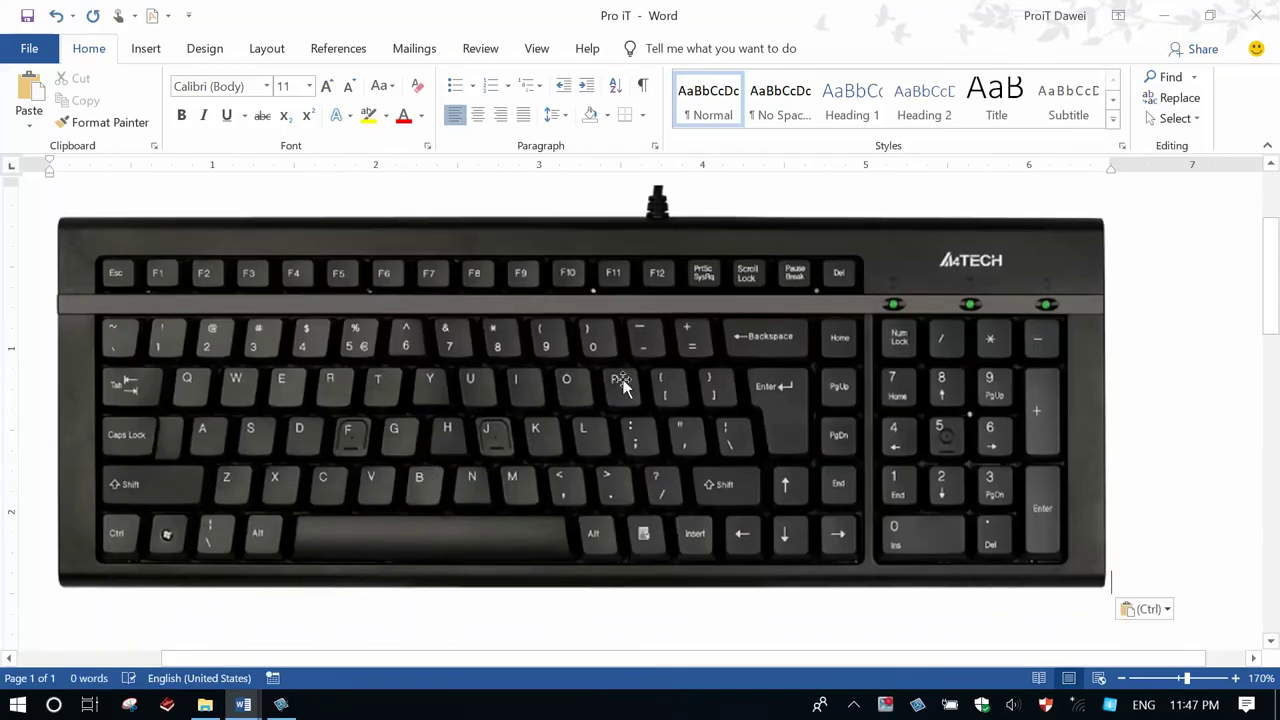
Delete the pasted keyboard picture from Pro iT and minimise the Pro iT and Memo windows to show the desktop
click(673, 449)
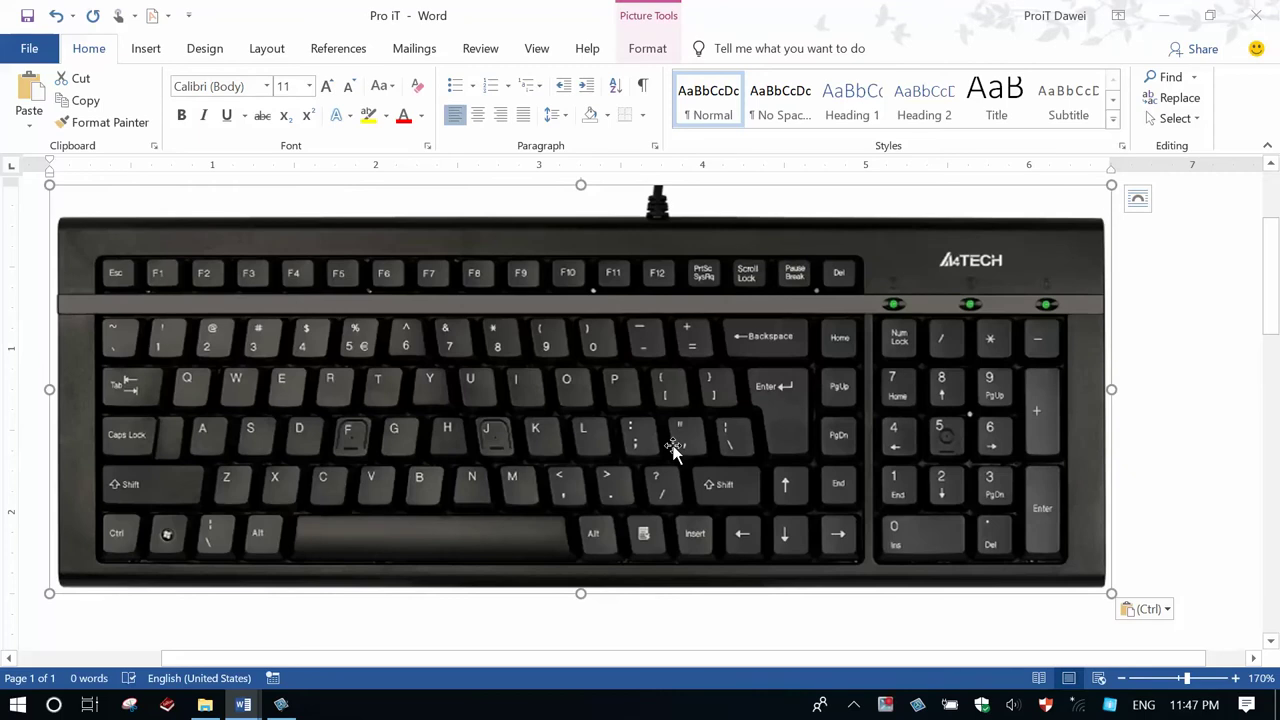
key(Delete)
click(1148, 28)
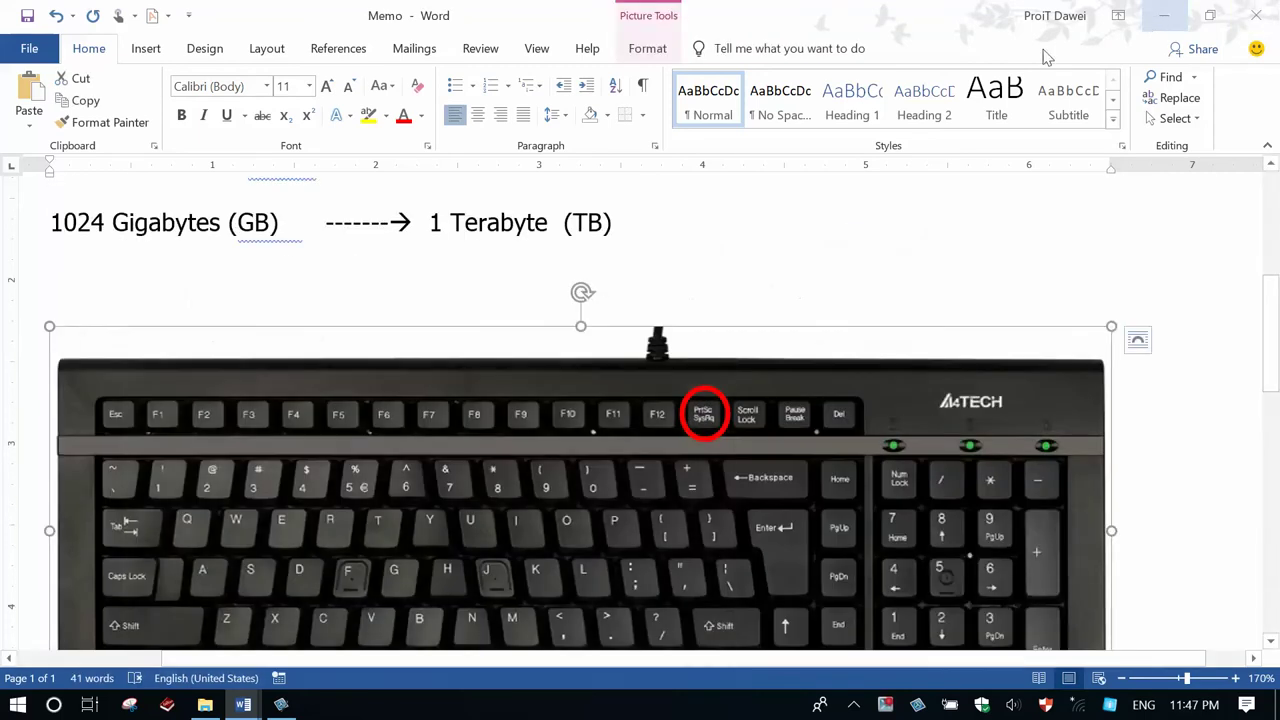
click(1160, 15)
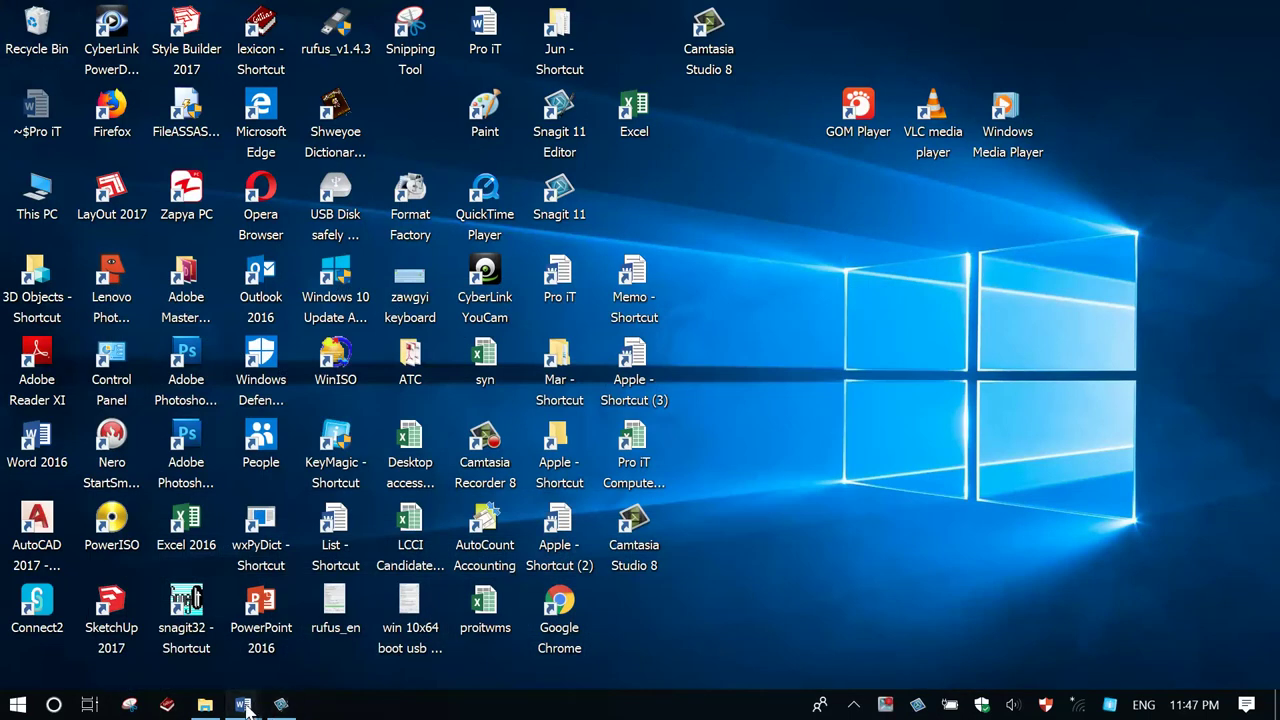
Bring Pro iT back, paste the keyboard picture keeping its source formatting, and delete it again
mouse_move(243, 704)
click(297, 635)
right_click(405, 290)
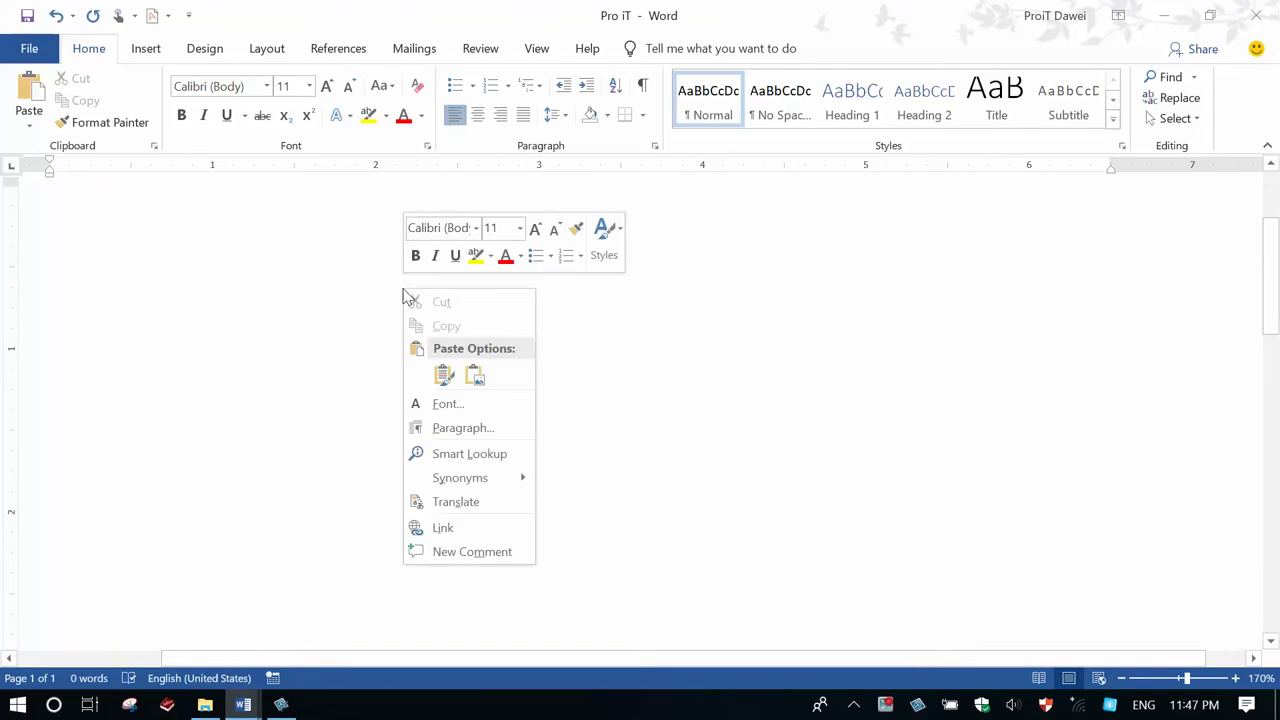
click(442, 378)
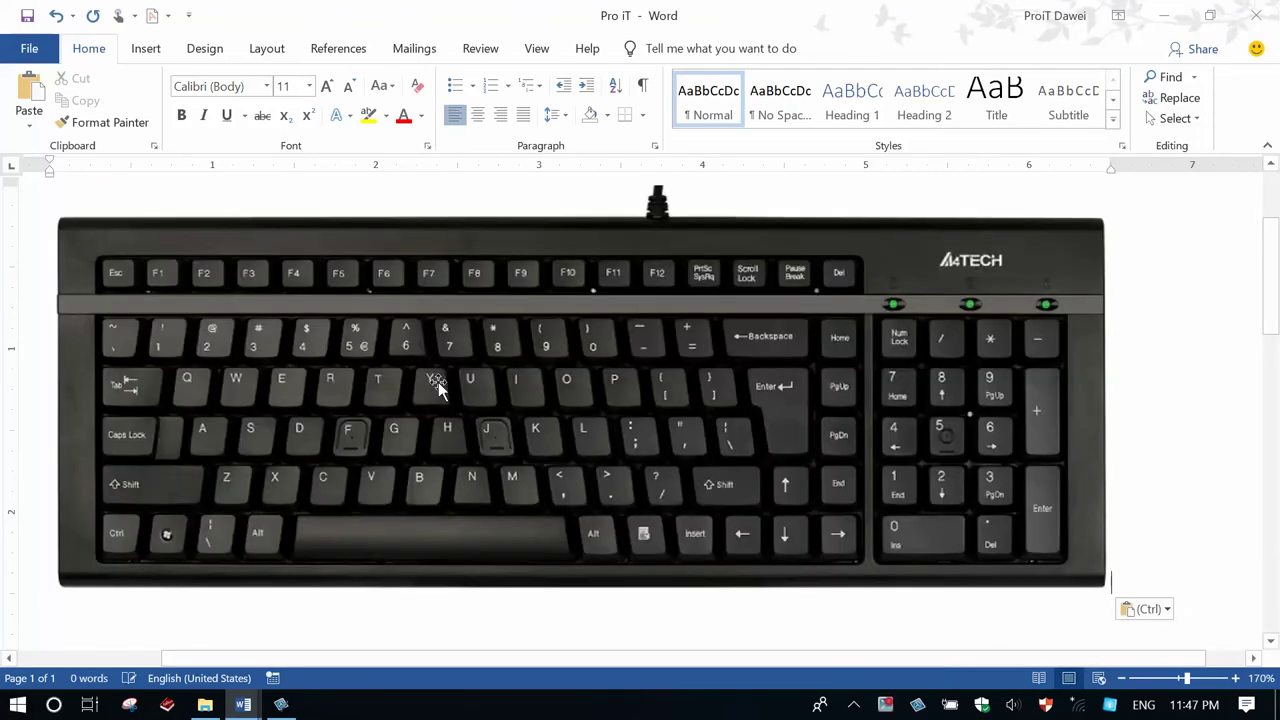
click(733, 337)
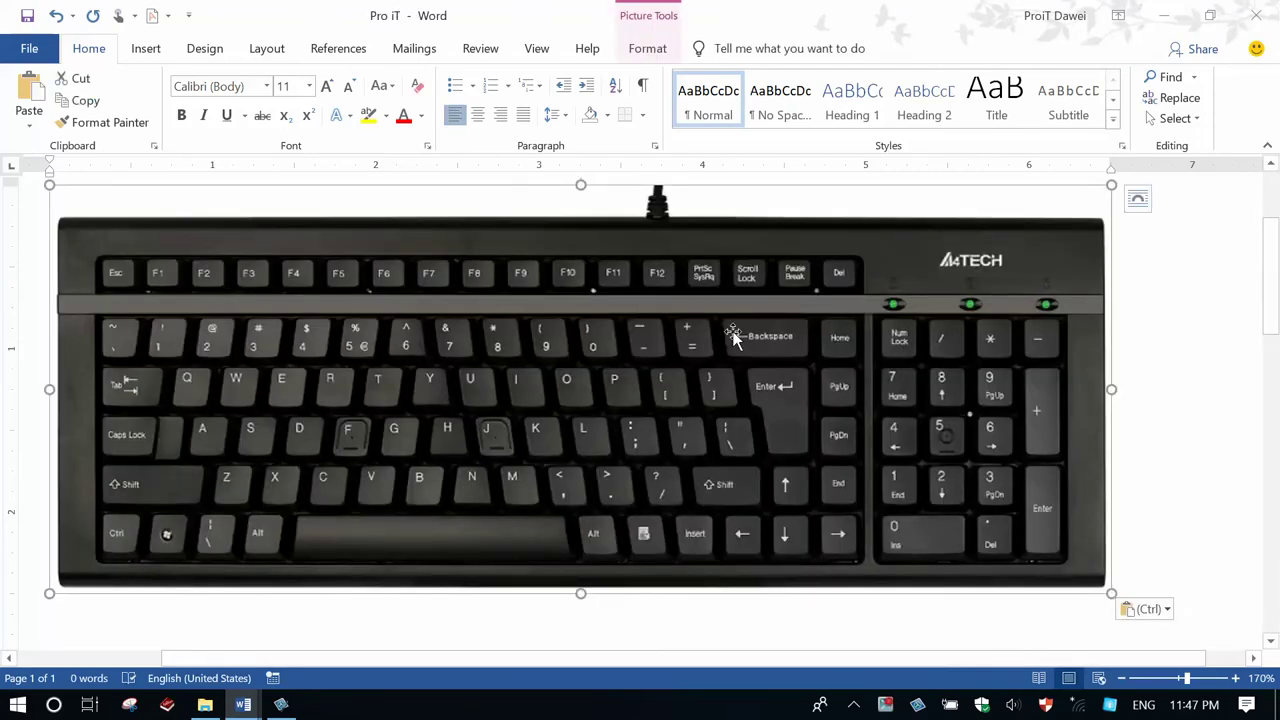
key(Delete)
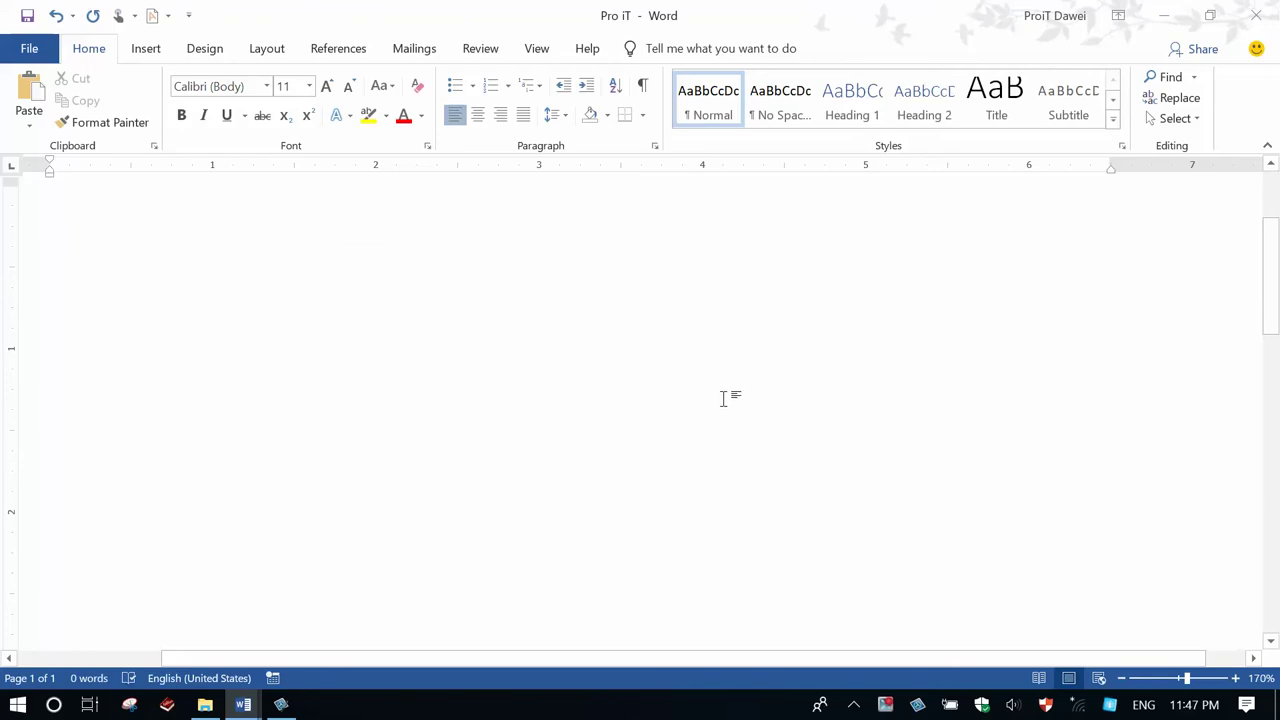
Paste the keyboard picture into Pro iT once more, delete it, and minimise the document
right_click(723, 398)
click(762, 484)
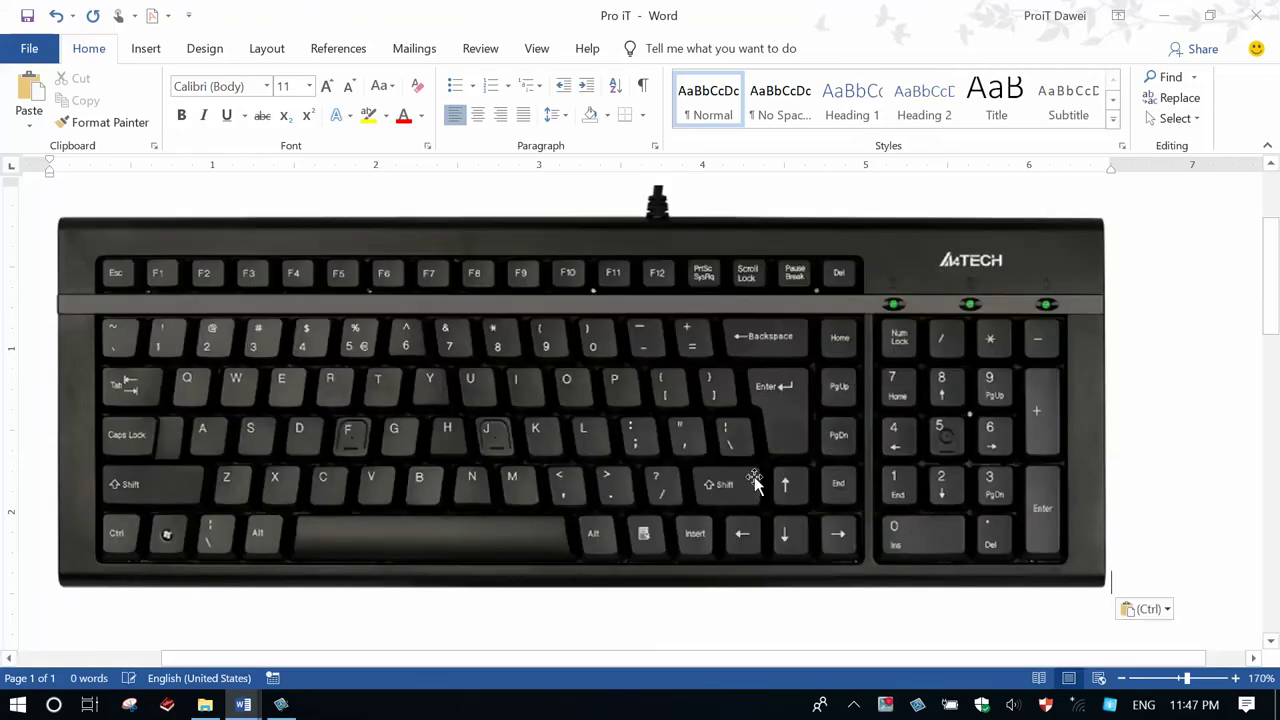
click(953, 320)
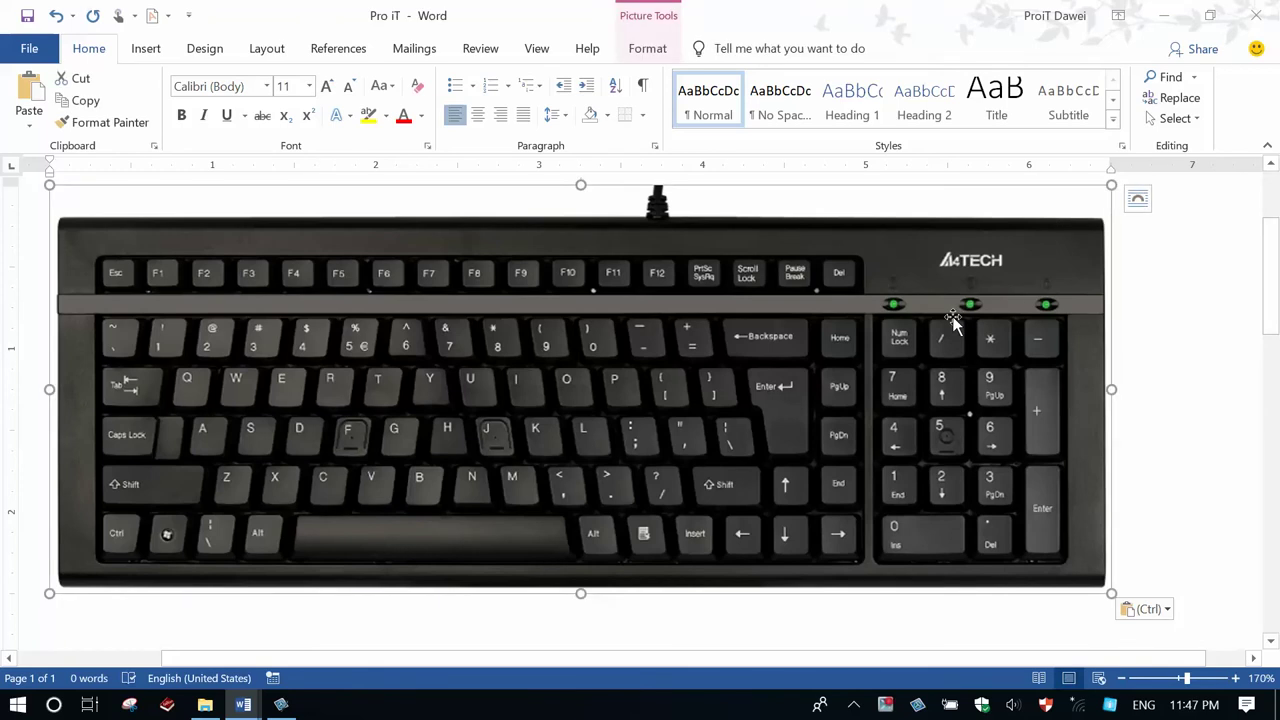
key(Delete)
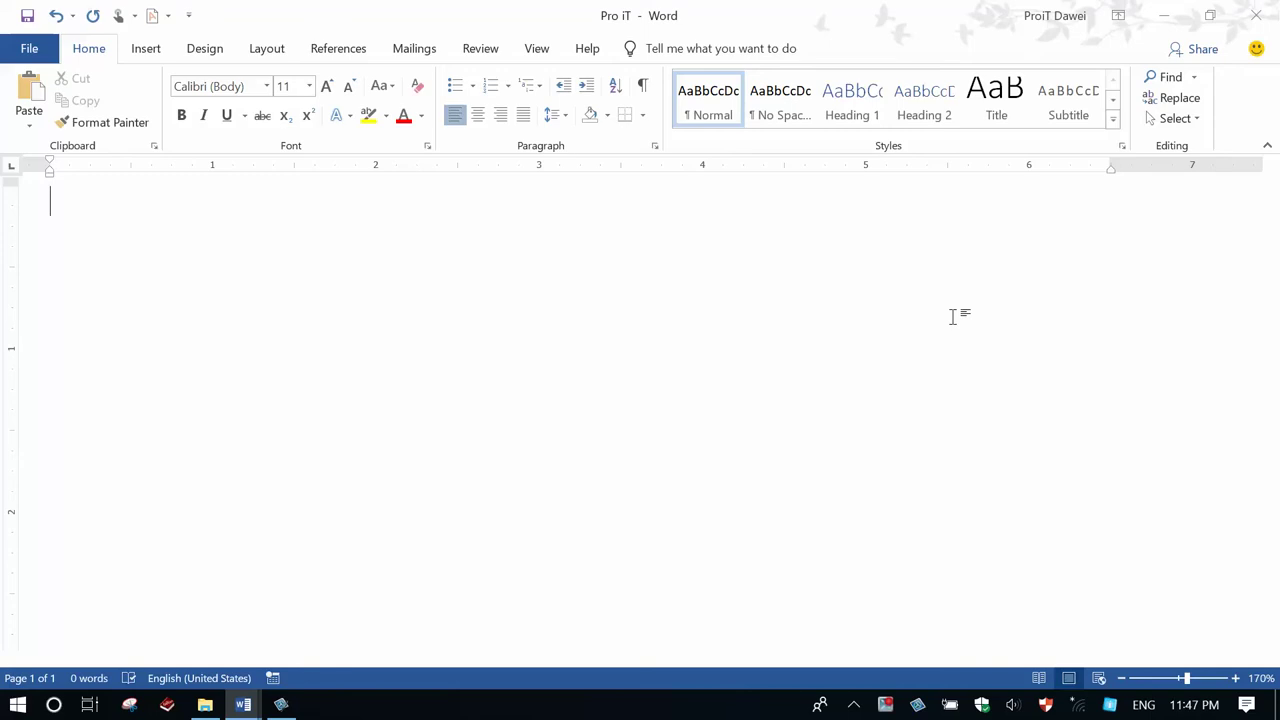
click(1152, 15)
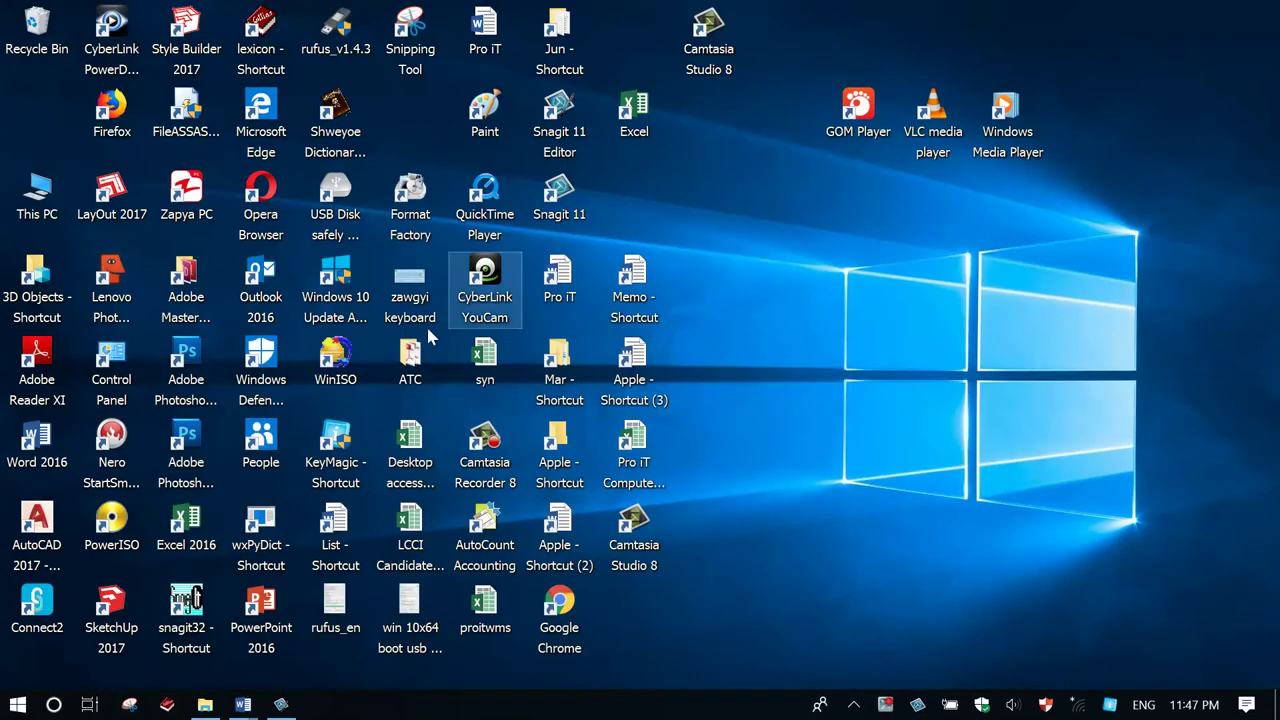
Restore Pro iT from the desktop, paste the keyboard picture with source formatting, and remove it from the page
mouse_move(242, 702)
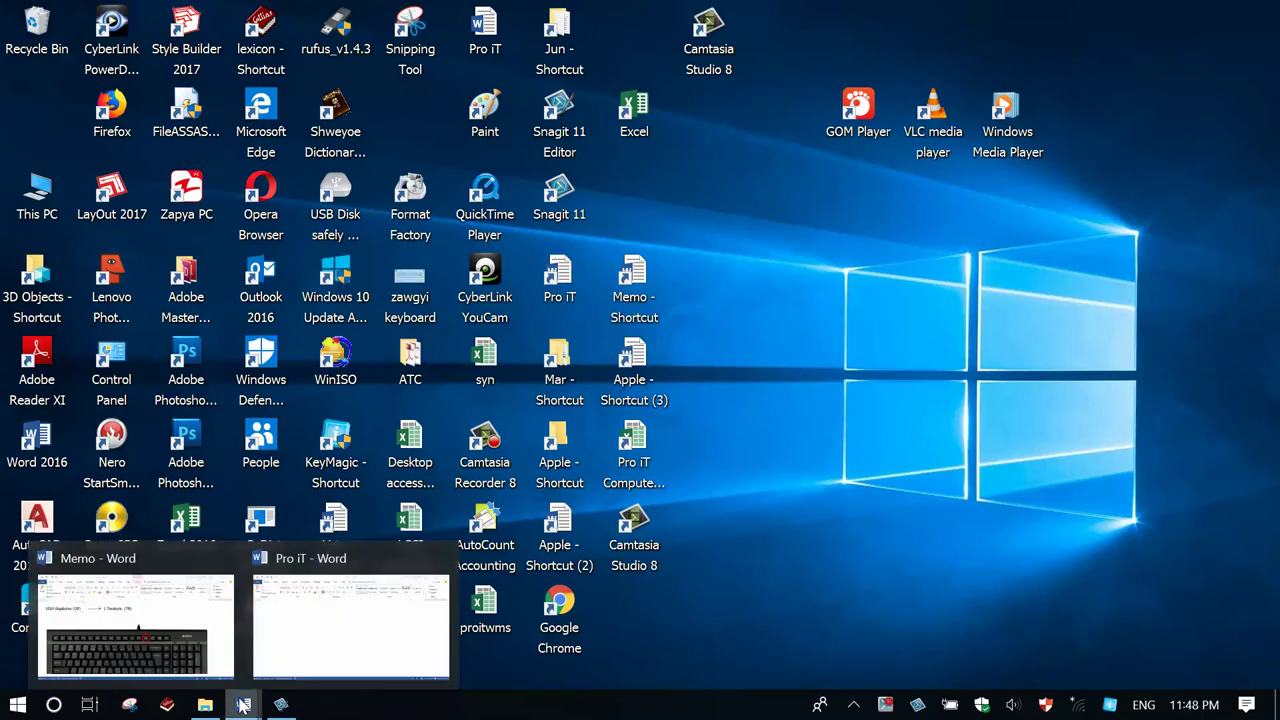
click(314, 645)
right_click(437, 345)
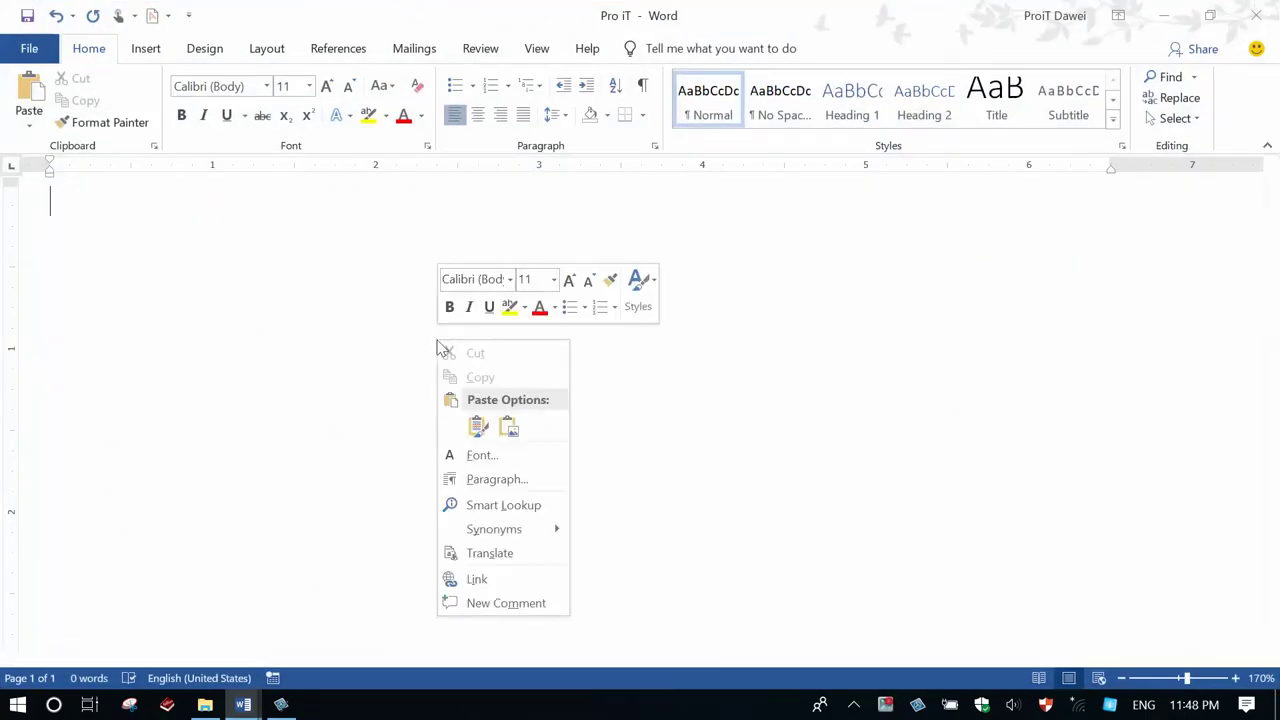
click(477, 425)
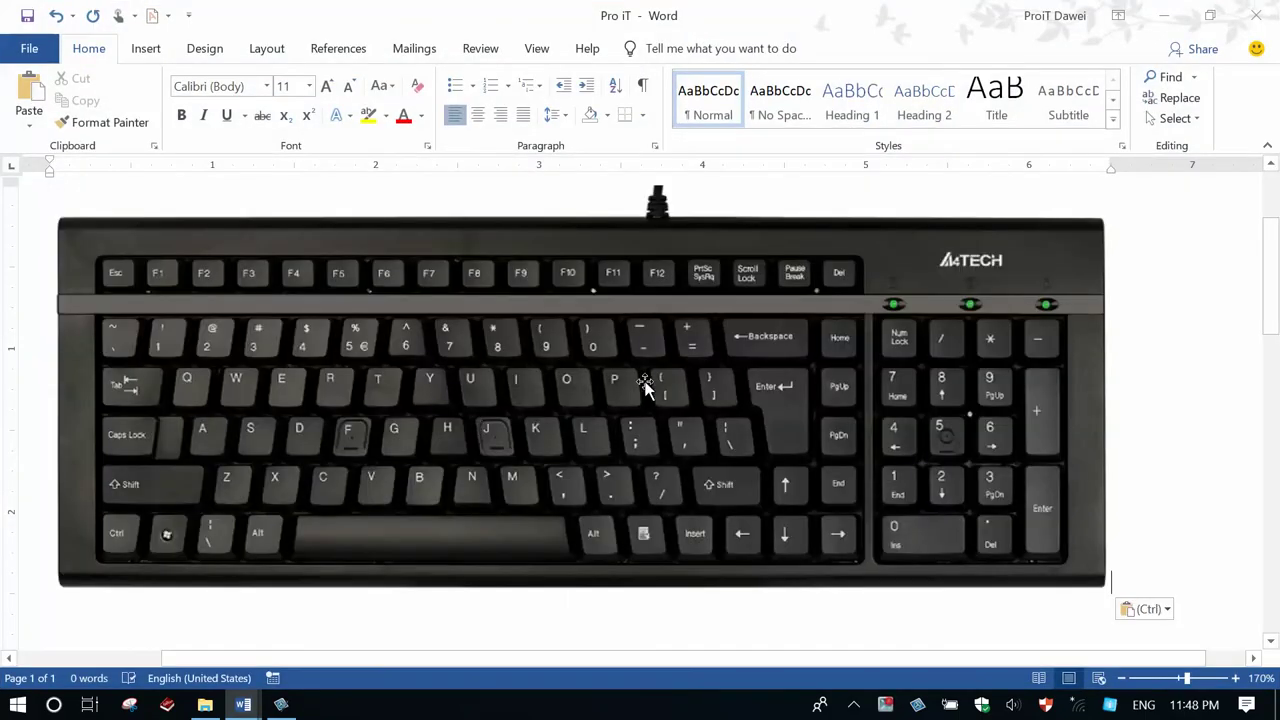
click(643, 387)
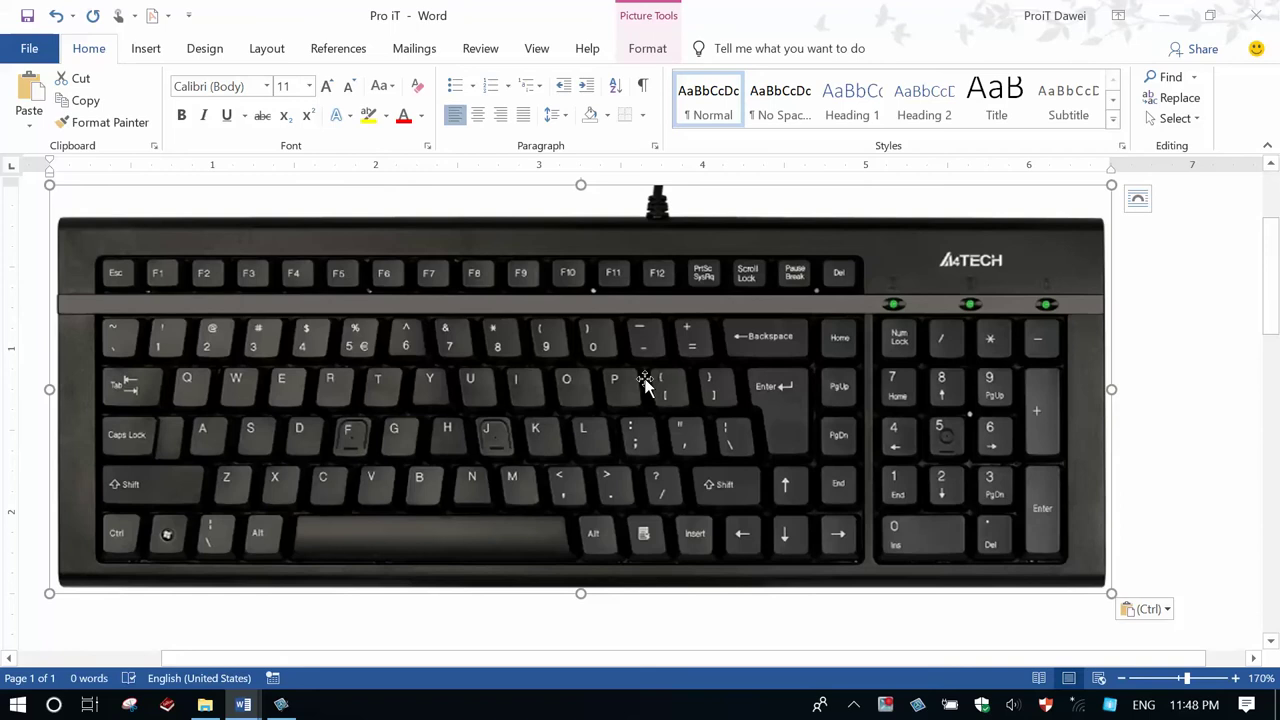
key(Delete)
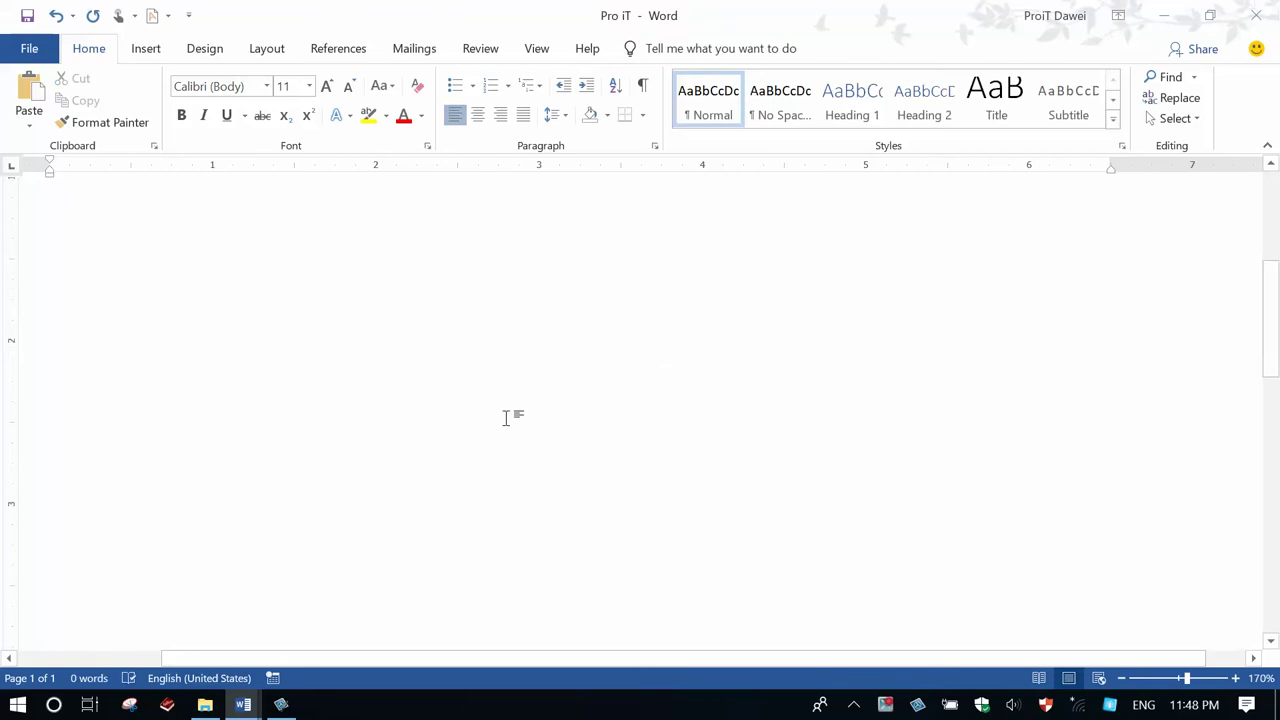
Stay in the blank Pro iT document, paste the copied keyboard picture, and delete it
click(243, 705)
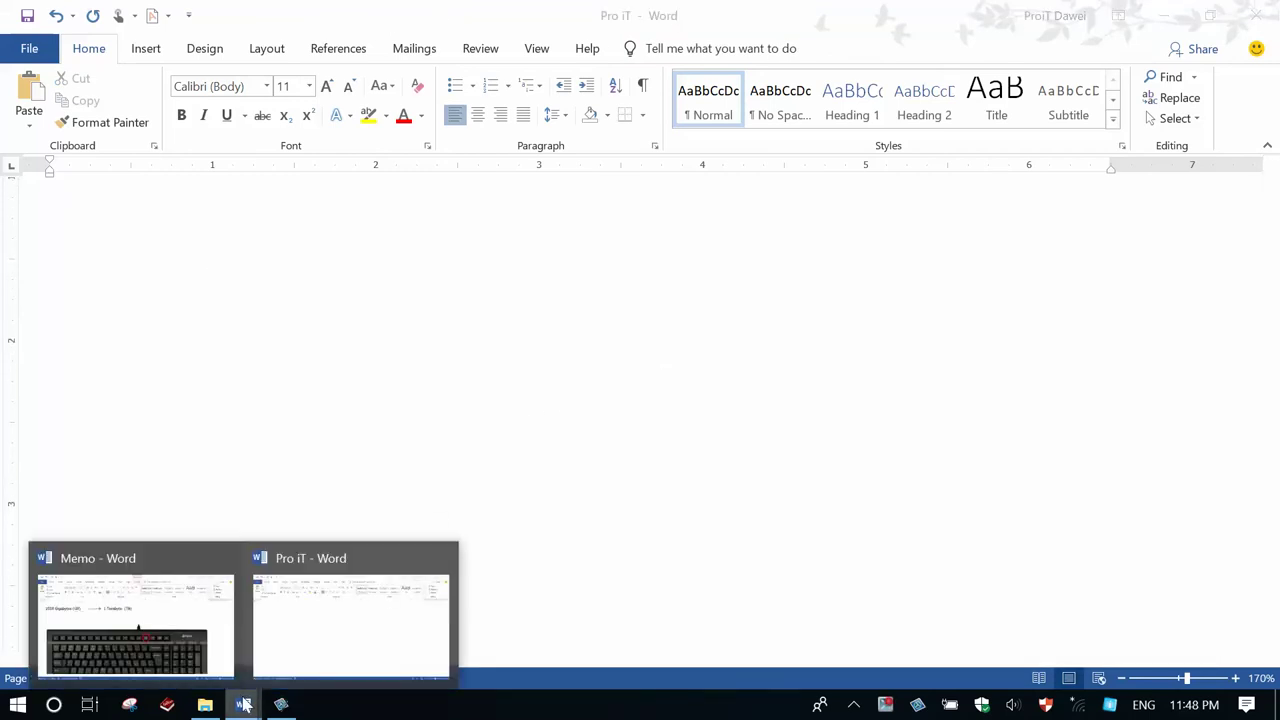
click(562, 448)
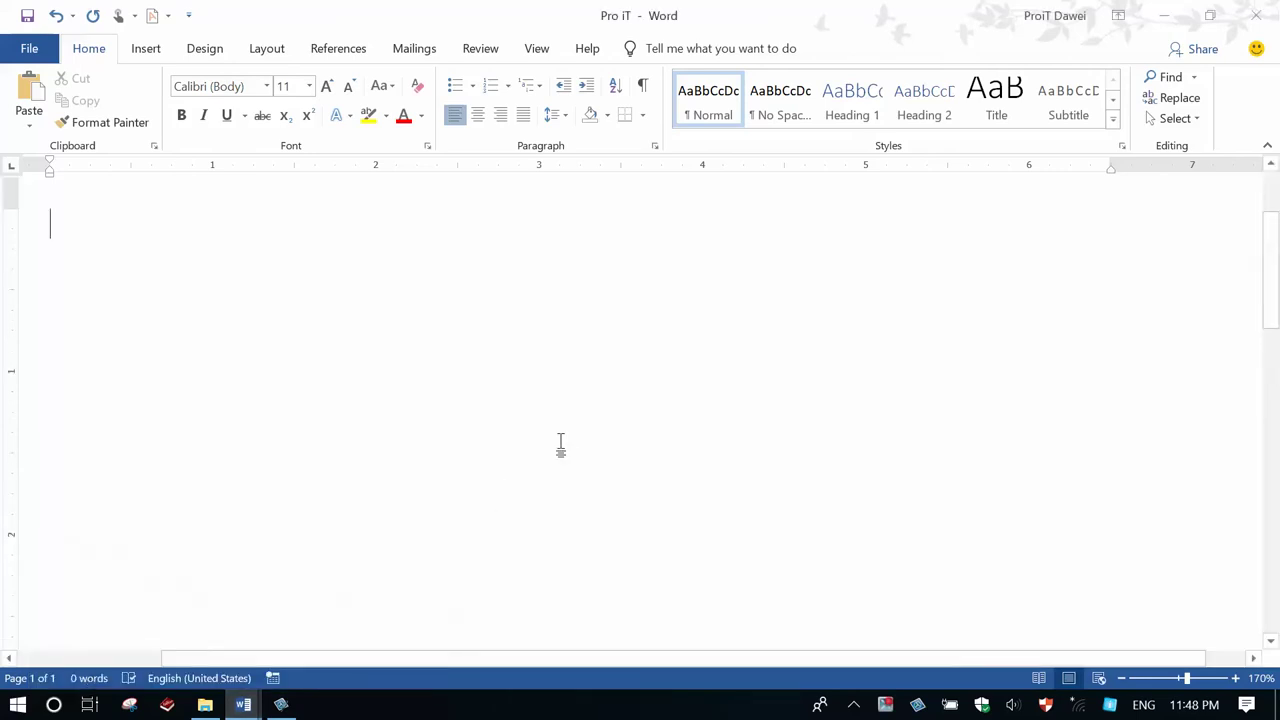
right_click(560, 446)
click(601, 252)
click(590, 252)
key(Delete)
Repeat the paste of the keyboard picture in Pro iT, clear it from the page, and return to the desktop
right_click(594, 259)
click(630, 337)
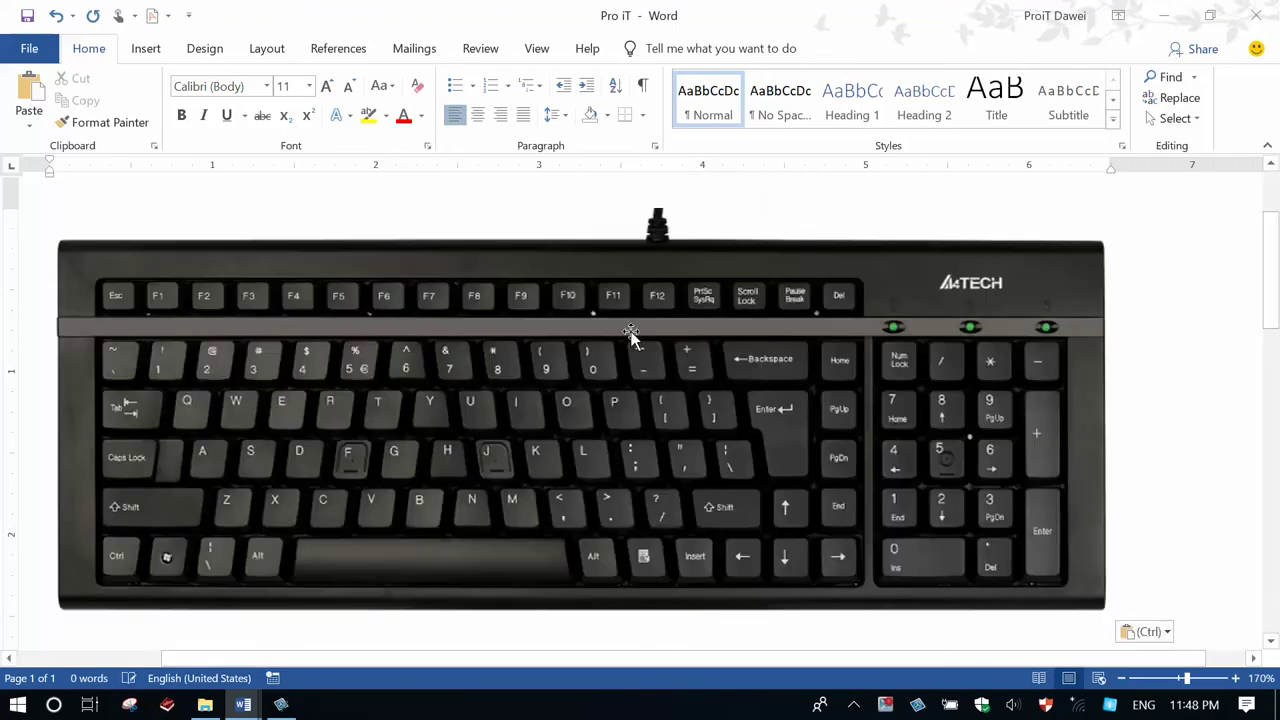
click(630, 337)
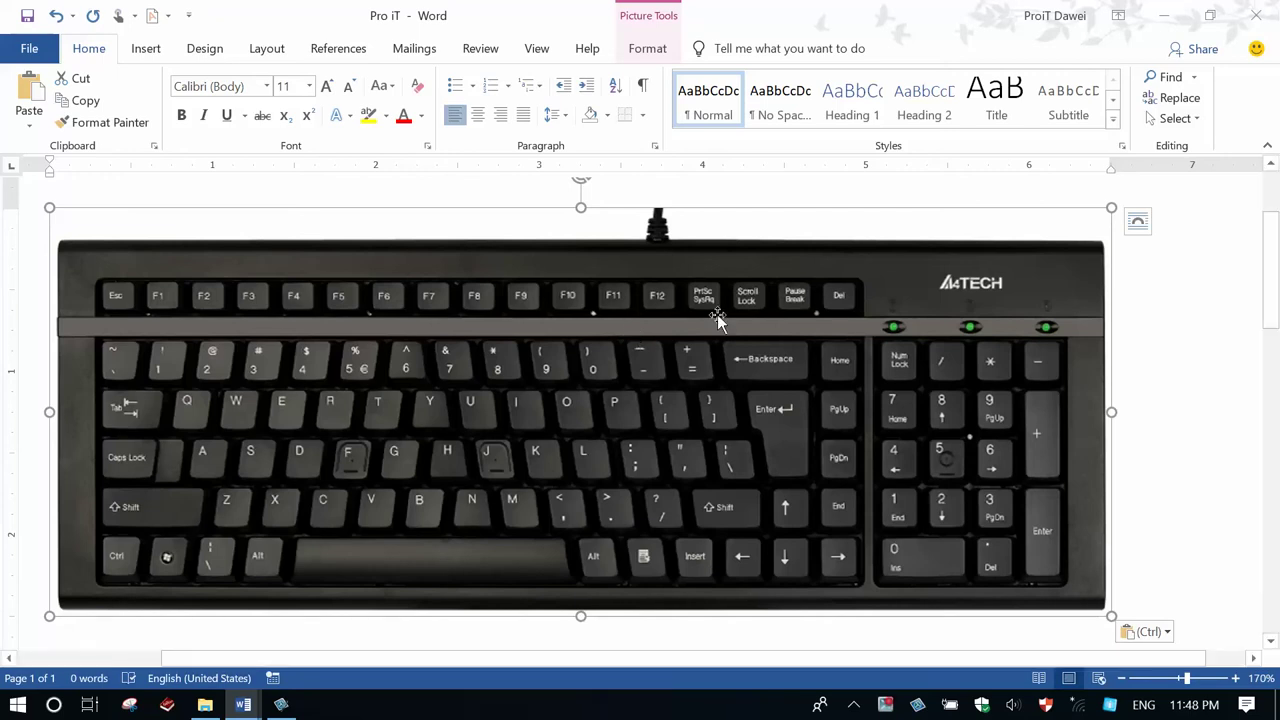
key(Delete)
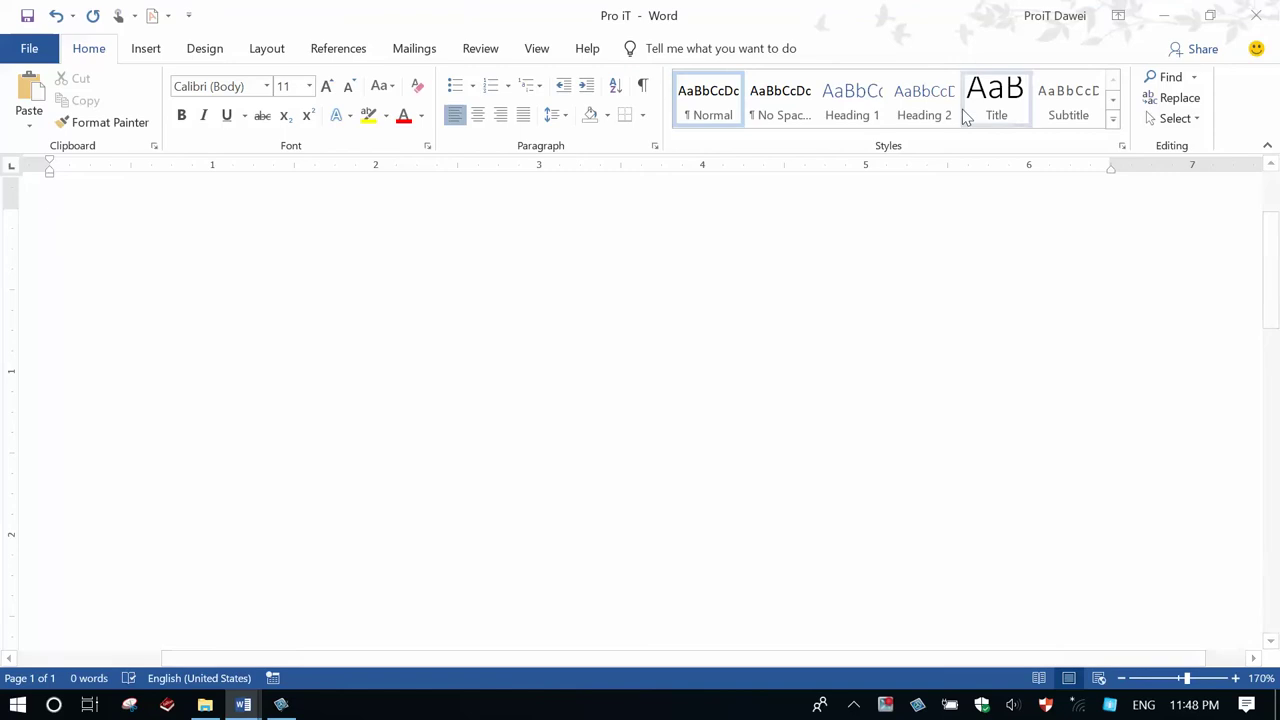
click(1164, 15)
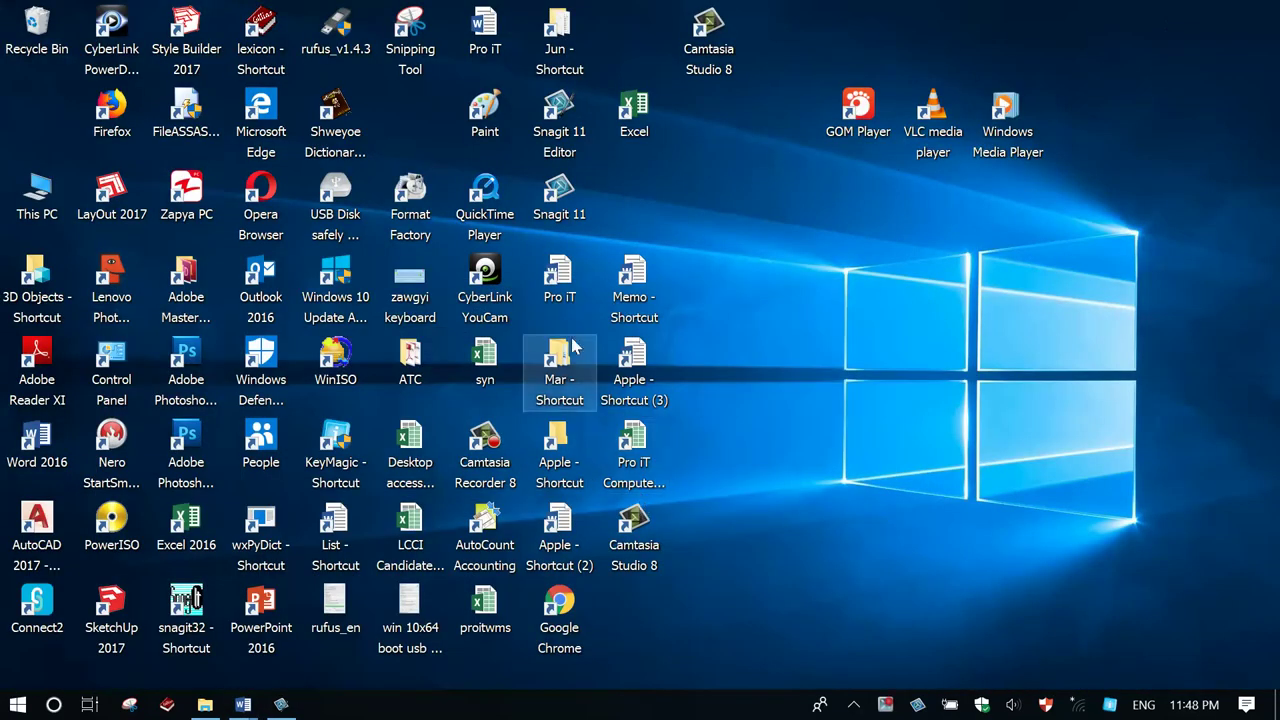
Switch to the Memo document and show the circled PrtSc key on the keyboard picture
mouse_move(245, 704)
click(302, 655)
click(194, 640)
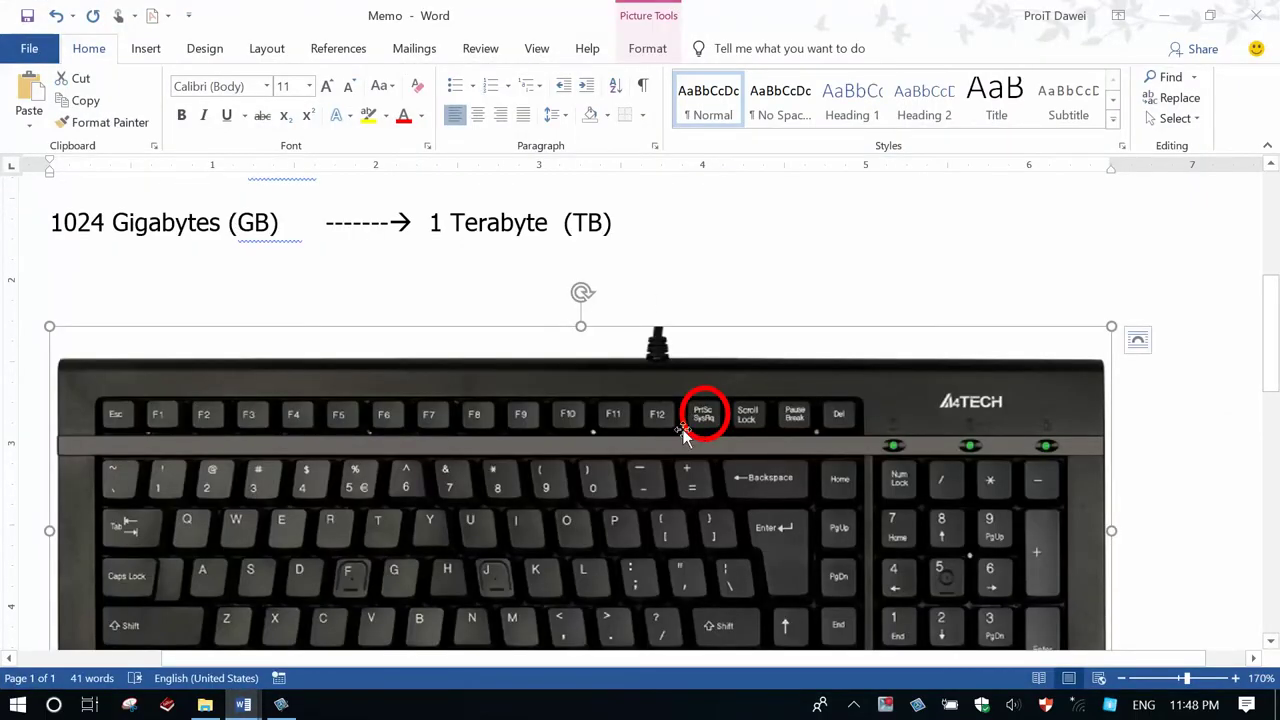
Switch from Memo to Pro iT, paste the keyboard picture keeping its source formatting, and delete it
mouse_move(247, 705)
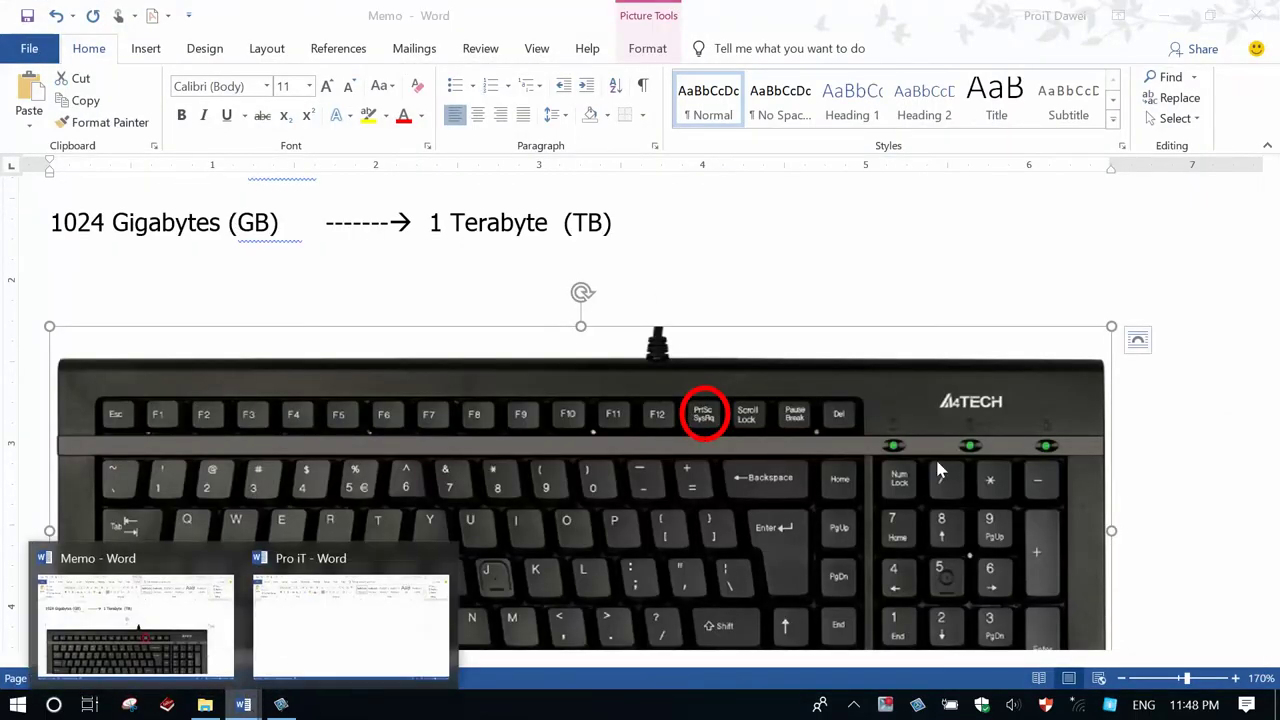
click(415, 600)
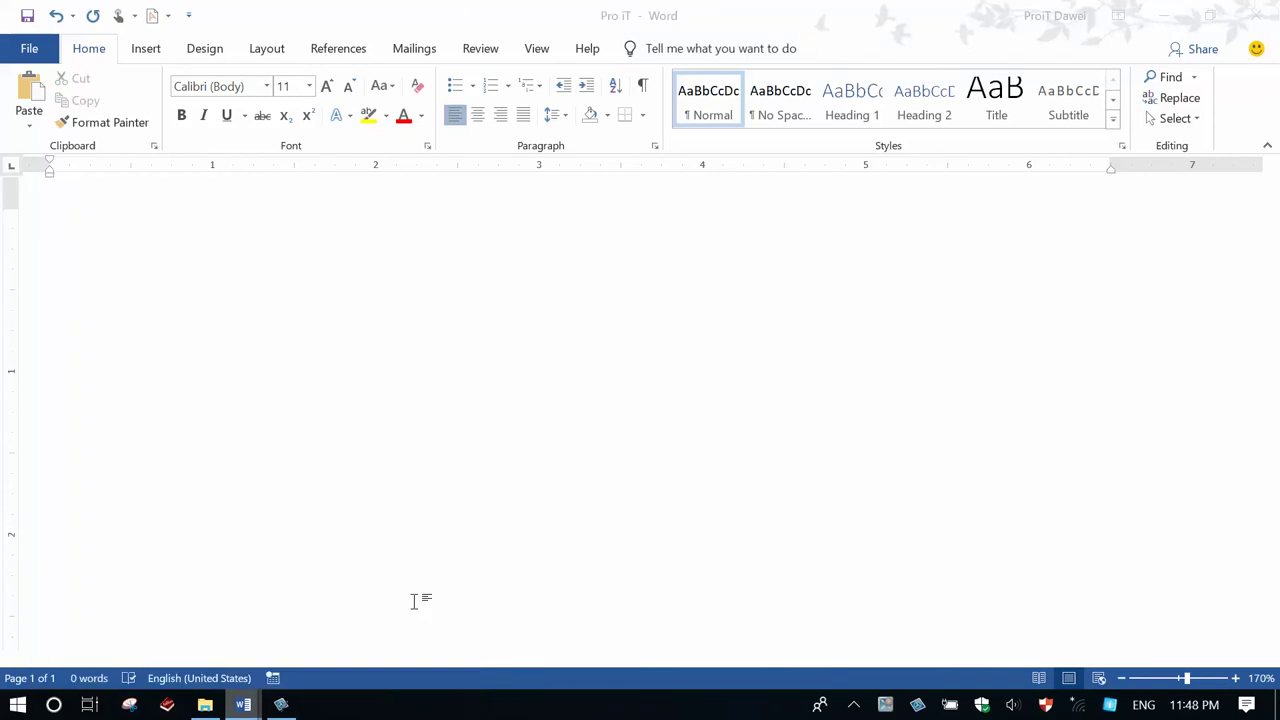
right_click(829, 270)
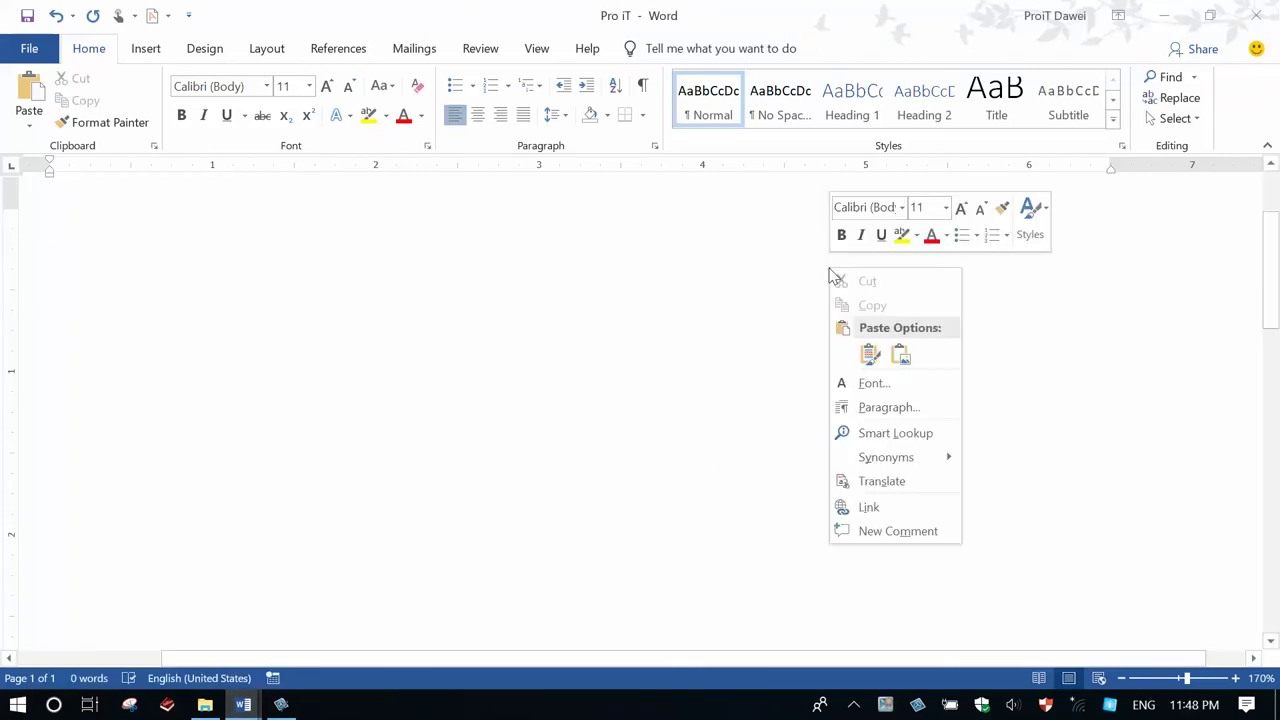
click(869, 354)
click(765, 343)
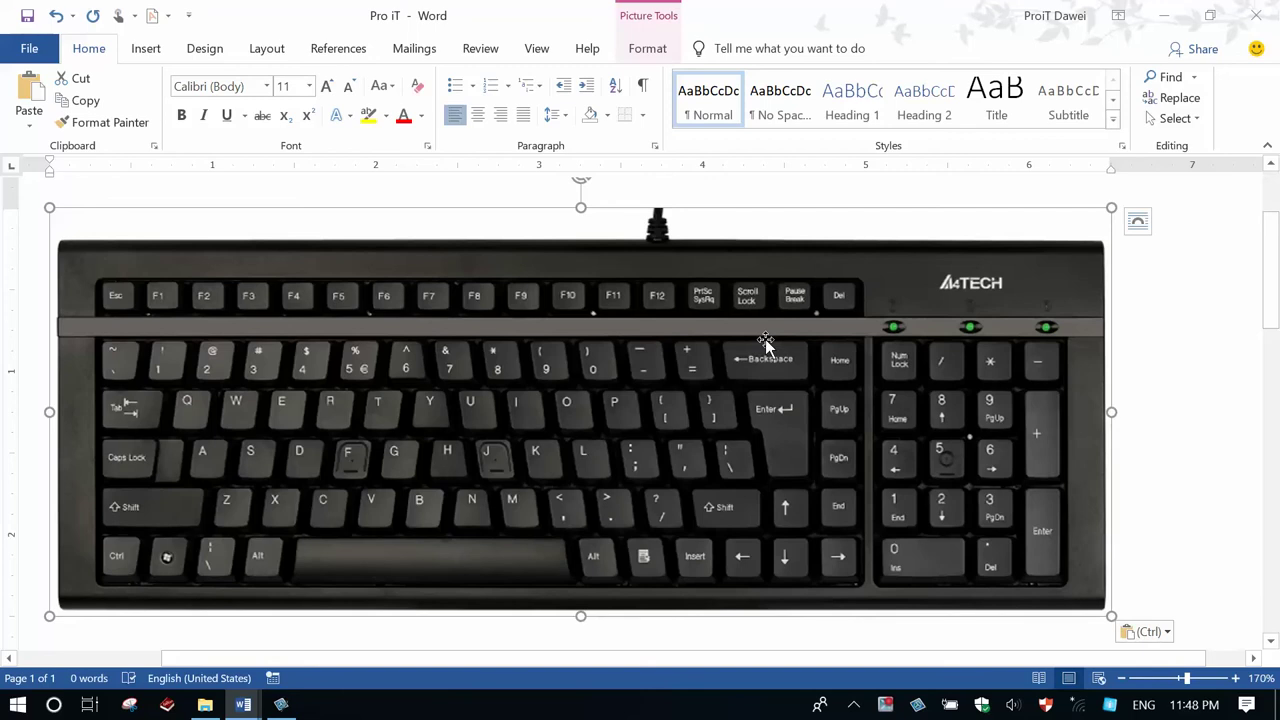
key(Delete)
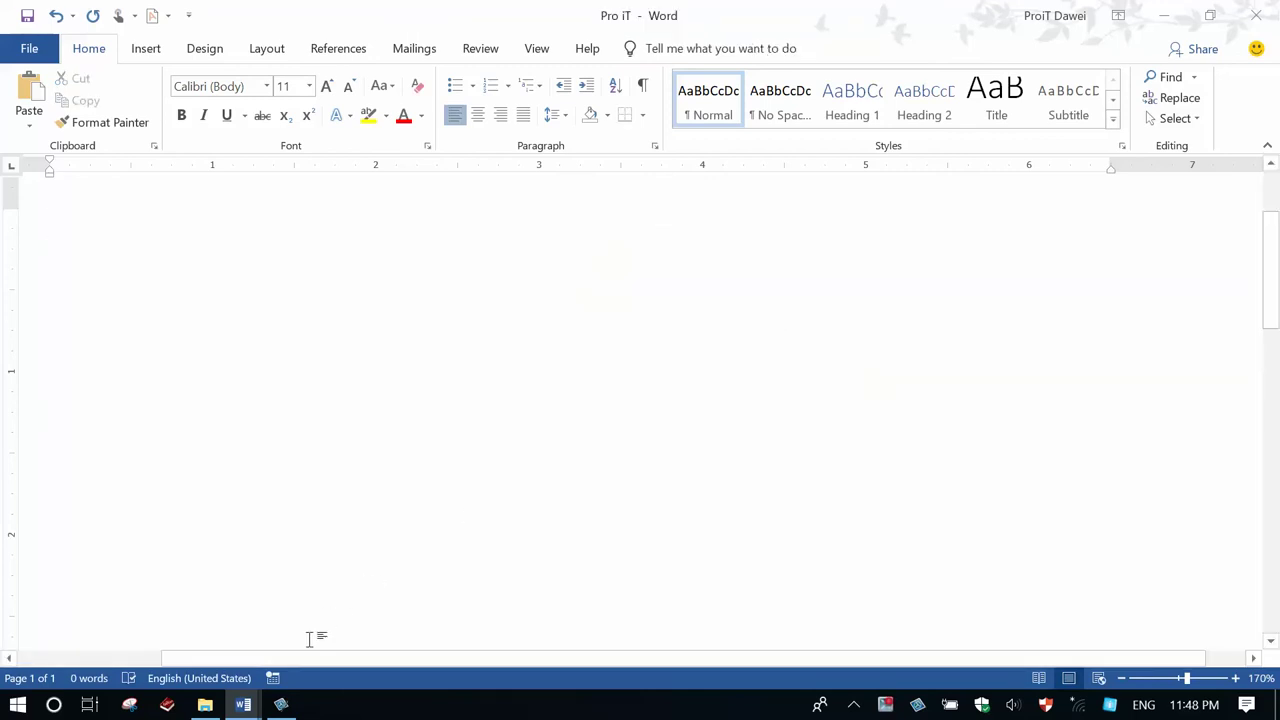
Review the Snipping Tool topic in Snagit Editor's lesson list and minimise the open windows to show the desktop
click(281, 705)
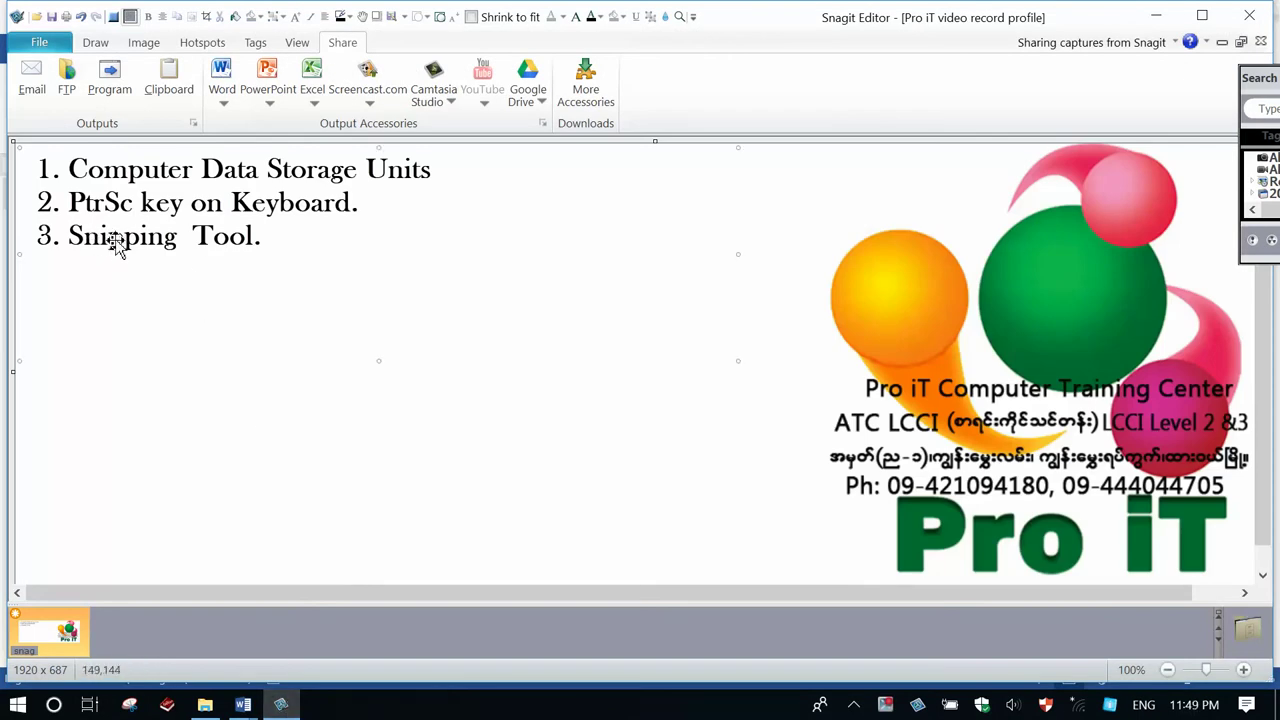
click(1157, 16)
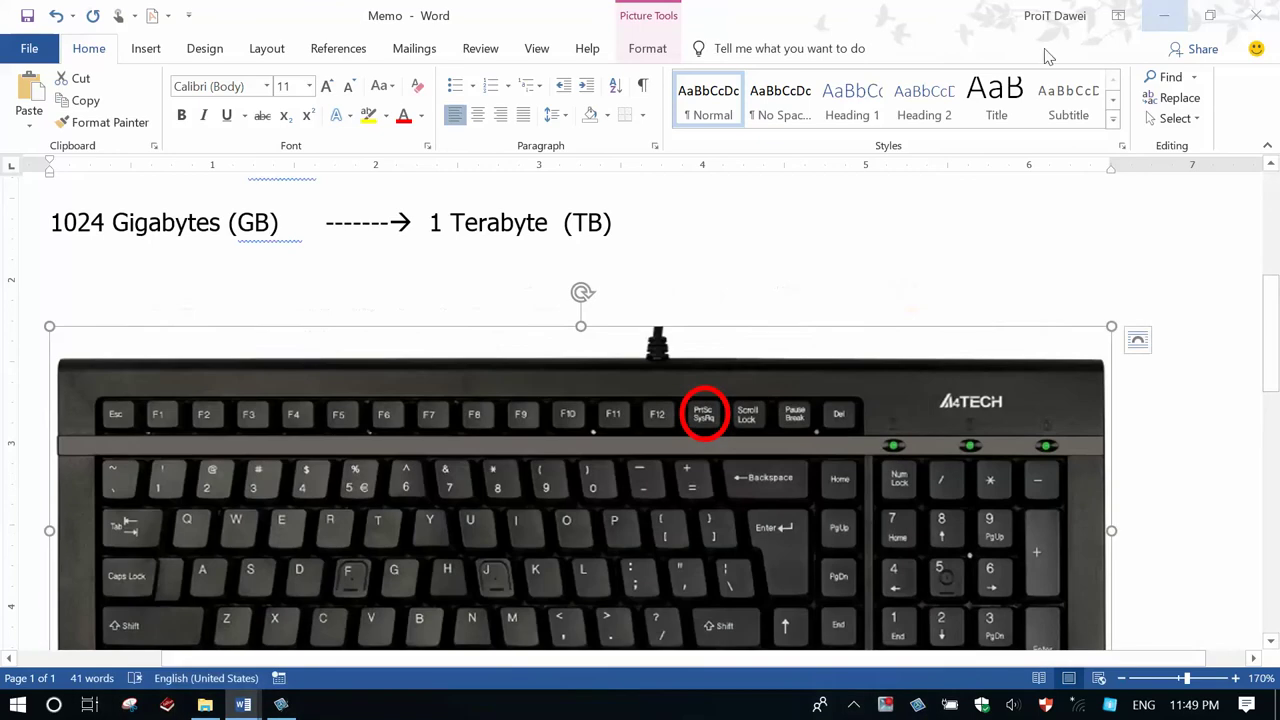
click(1163, 16)
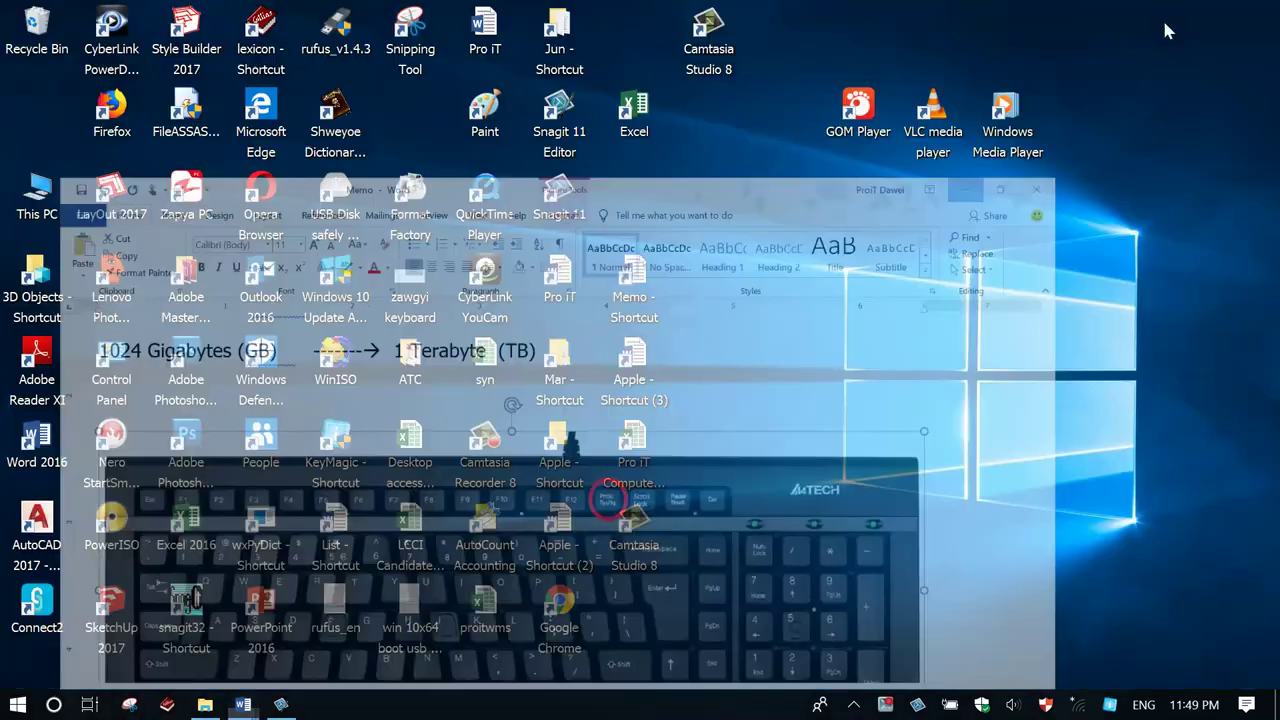
Search Windows for "snip" and open the Snipping Tool
click(53, 706)
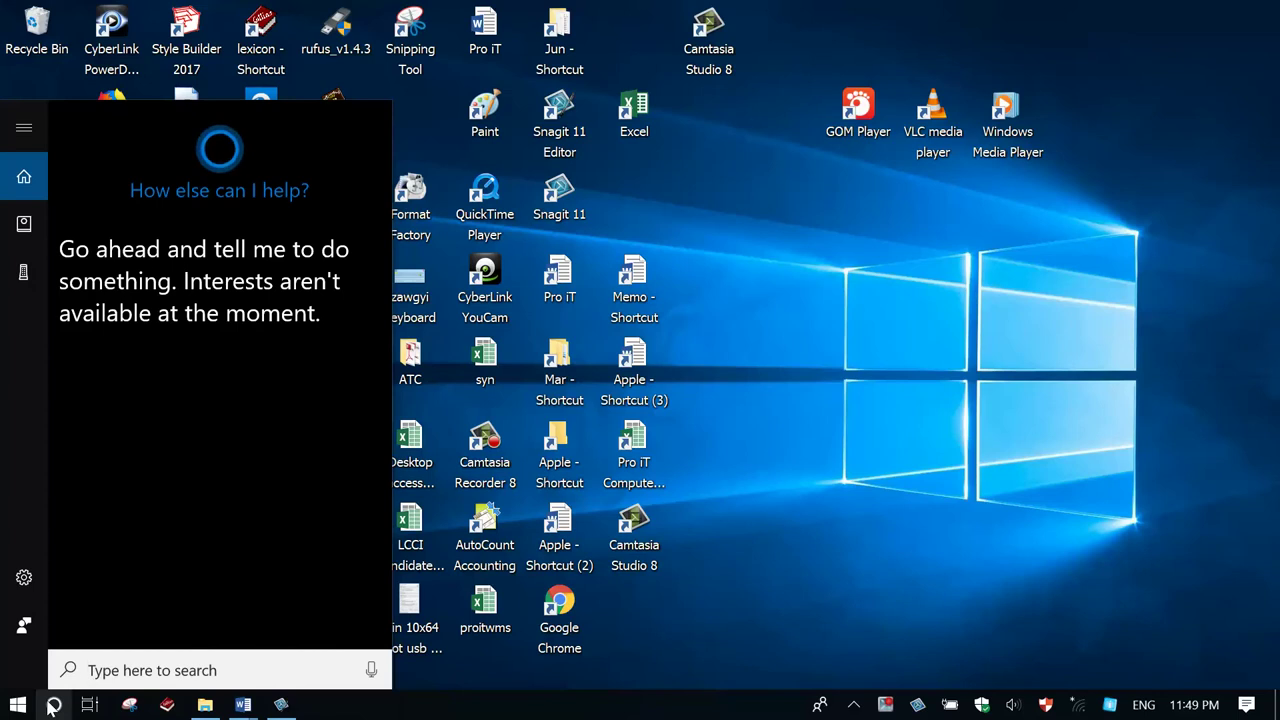
text(snip)
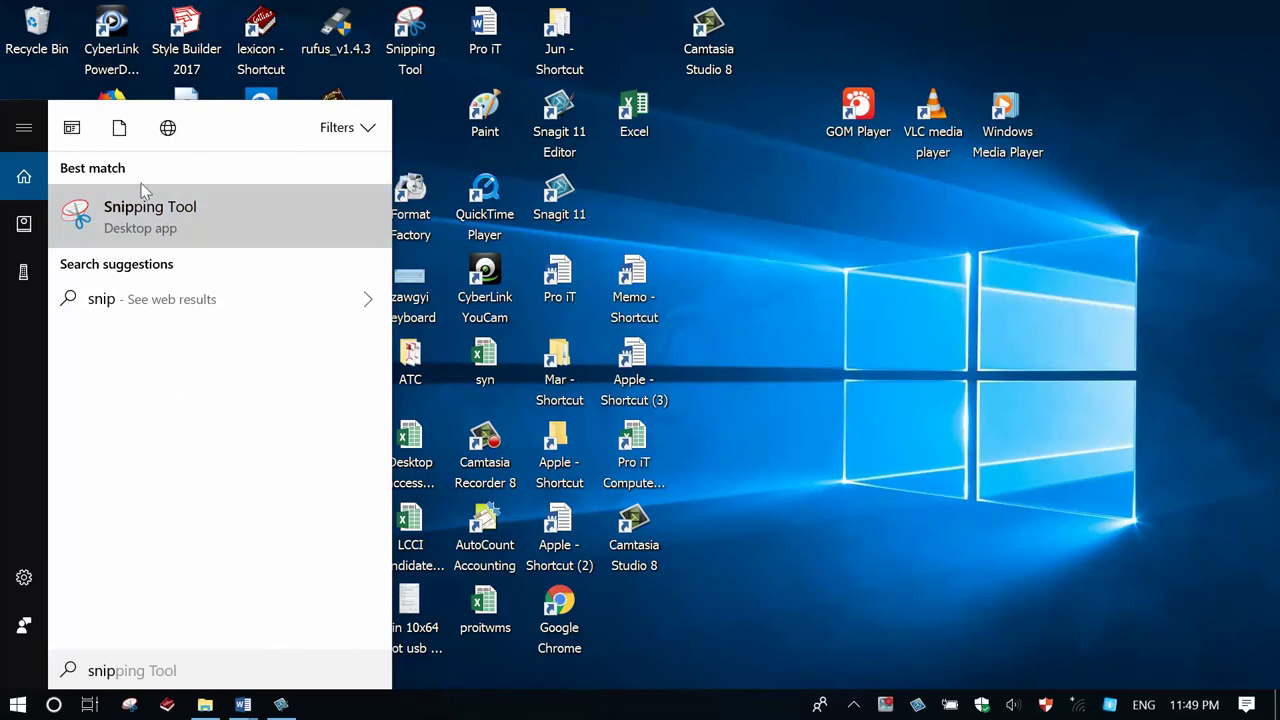
click(186, 226)
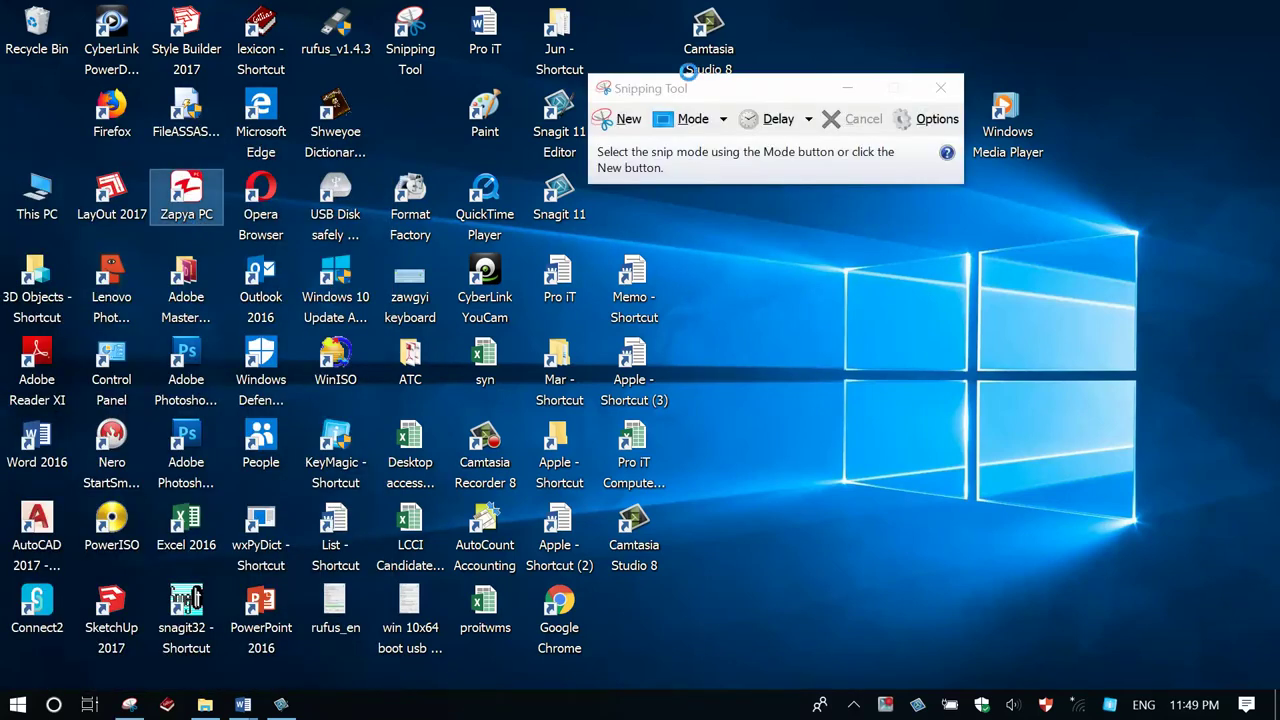
Unpin the Snipping Tool from the taskbar
key(shift+F10)
click(808, 350)
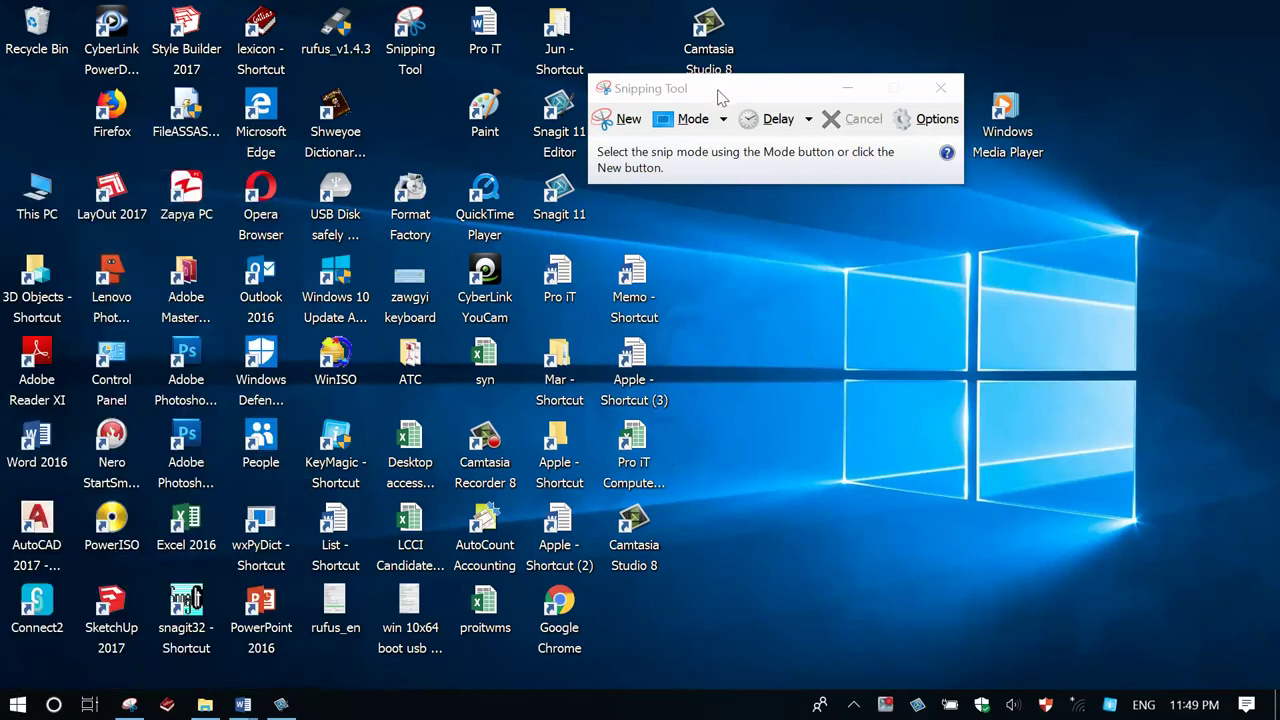
right_click(113, 695)
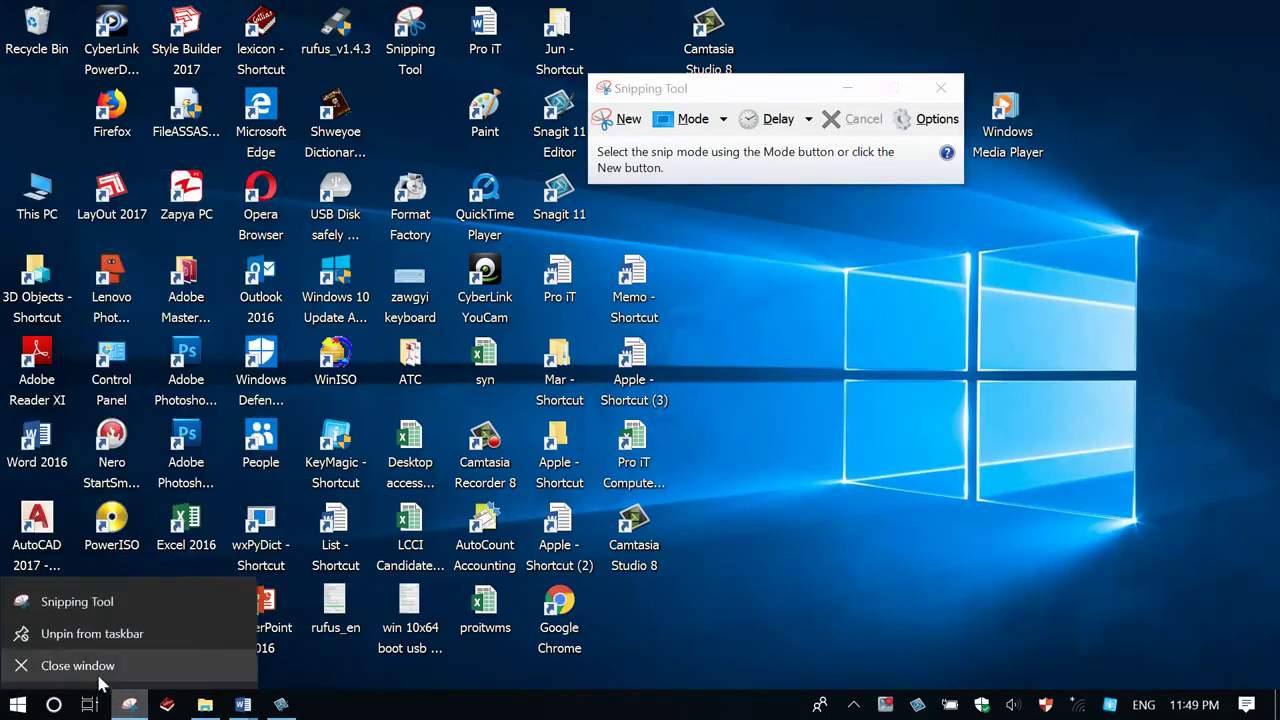
click(114, 634)
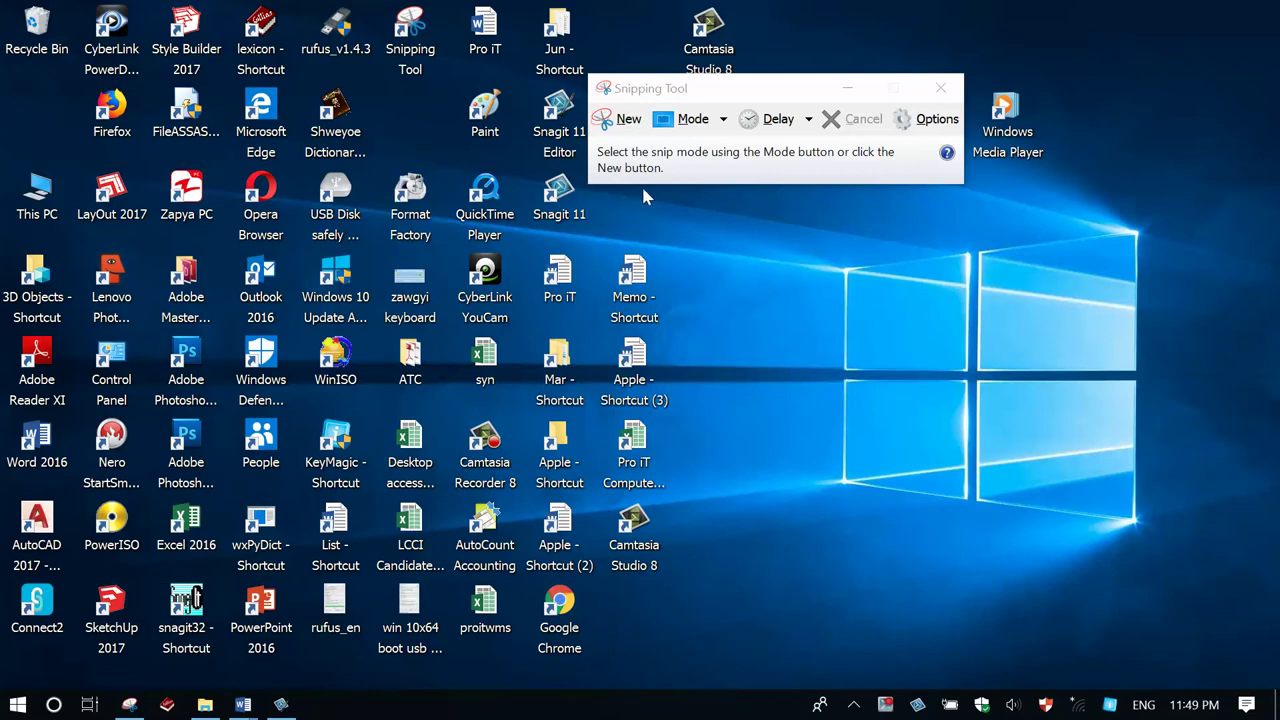
Snip a large rectangle of the desktop icons and wallpaper and choose Local Disk (D:) as the save location
click(630, 120)
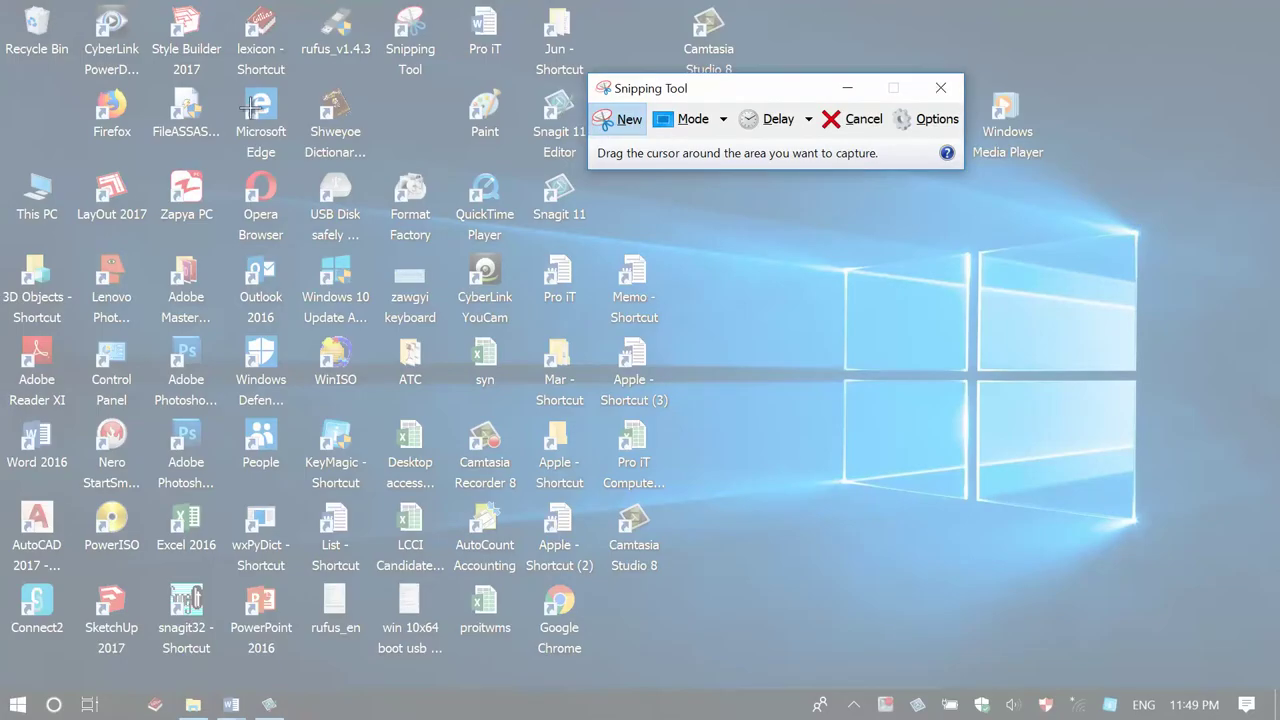
drag(1, 8, 1134, 509)
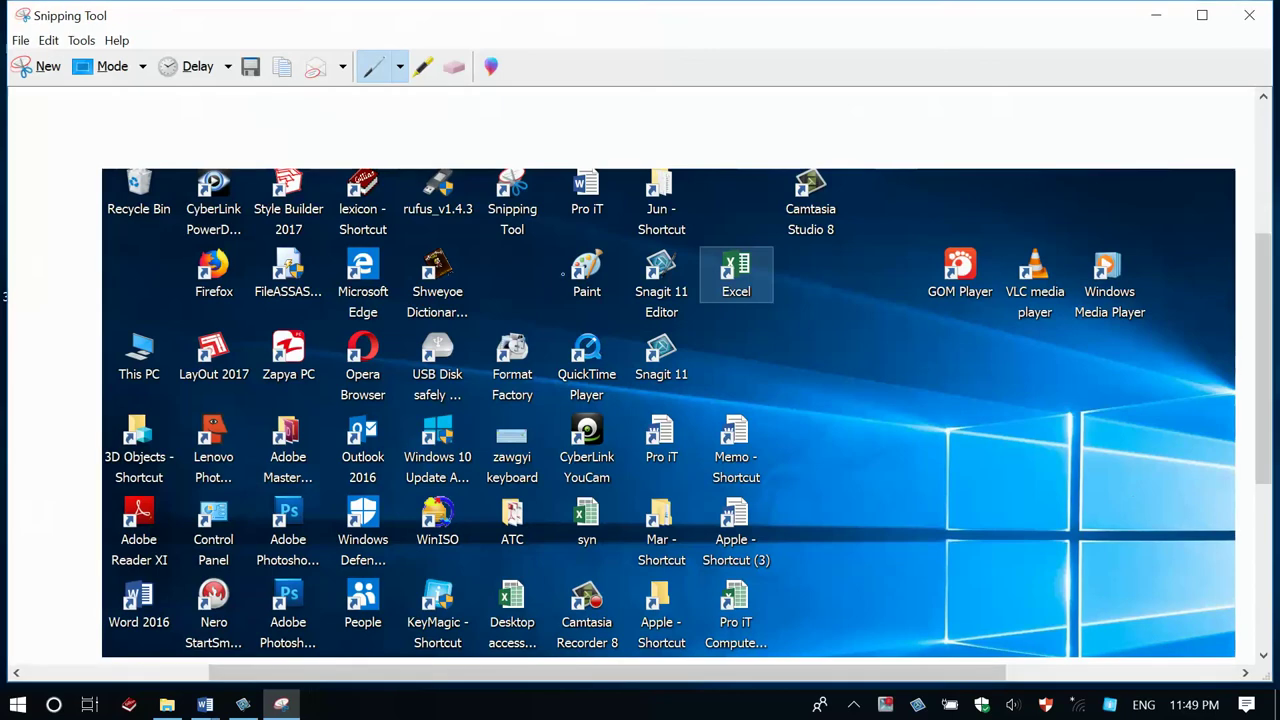
click(250, 66)
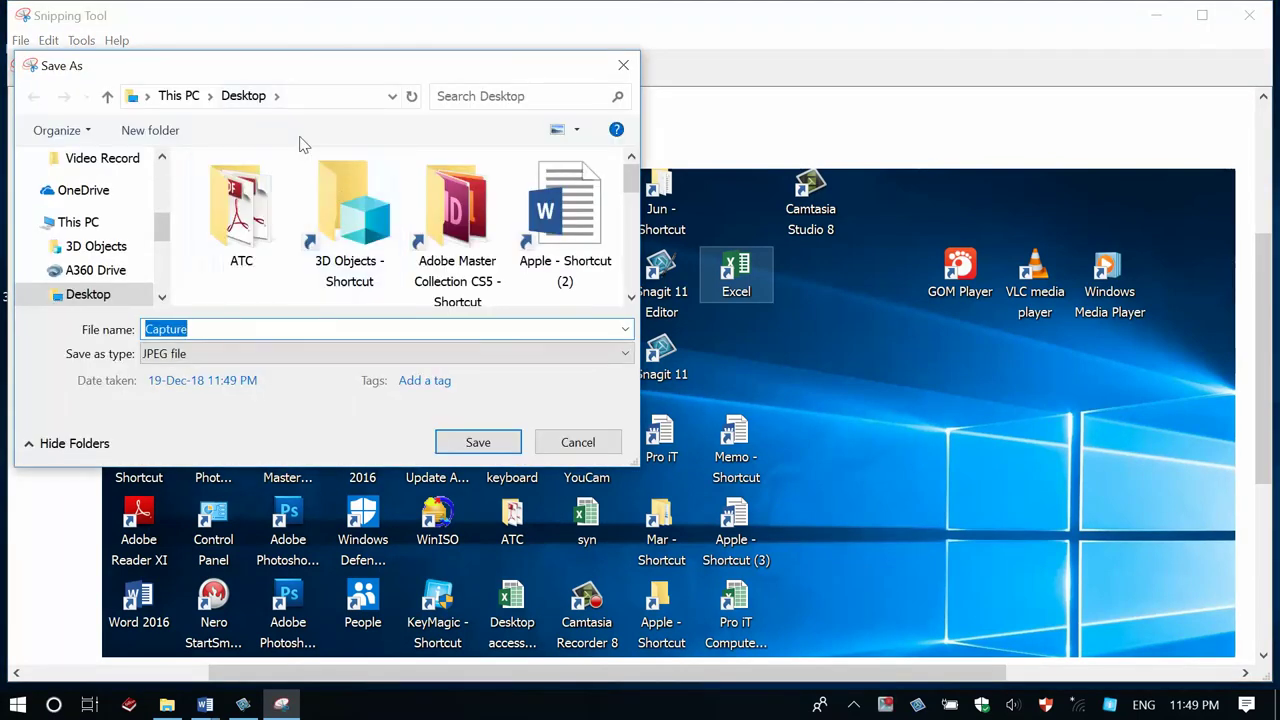
drag(166, 228, 164, 270)
click(123, 208)
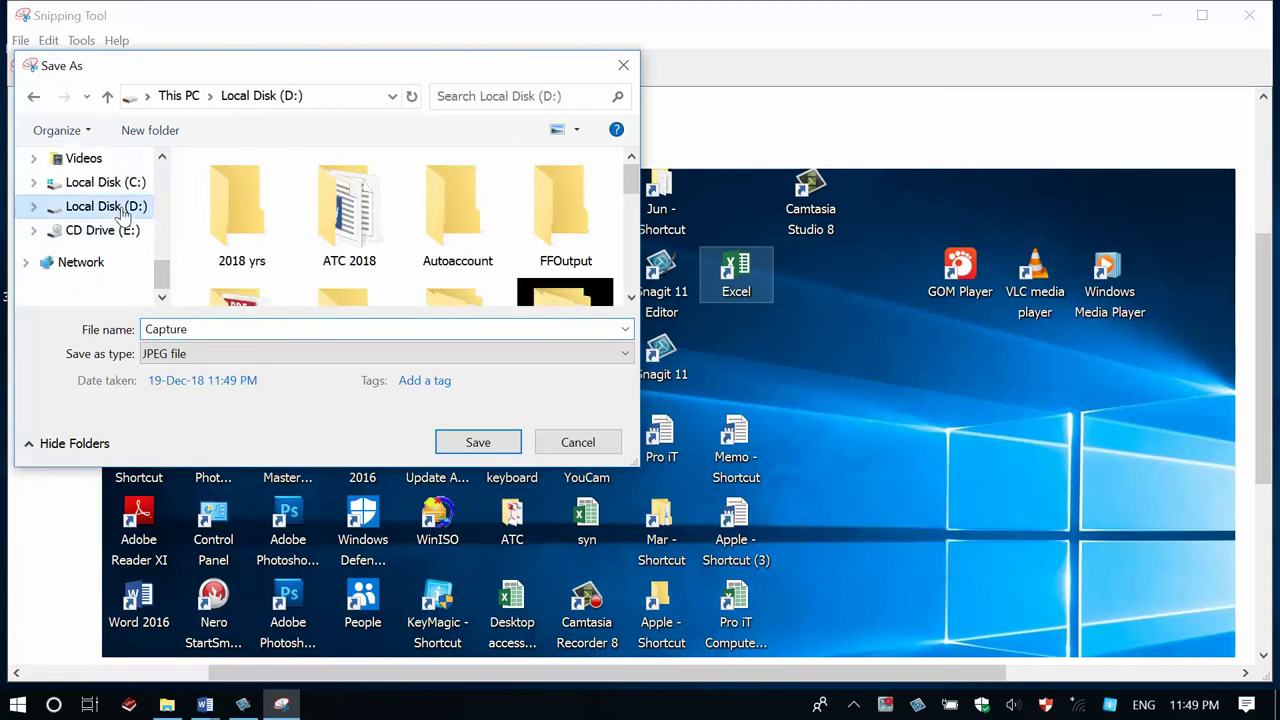
Name the desktop capture snipping1, save it as a JPEG file, and close the Snipping Tool
click(208, 330)
double_click(208, 330)
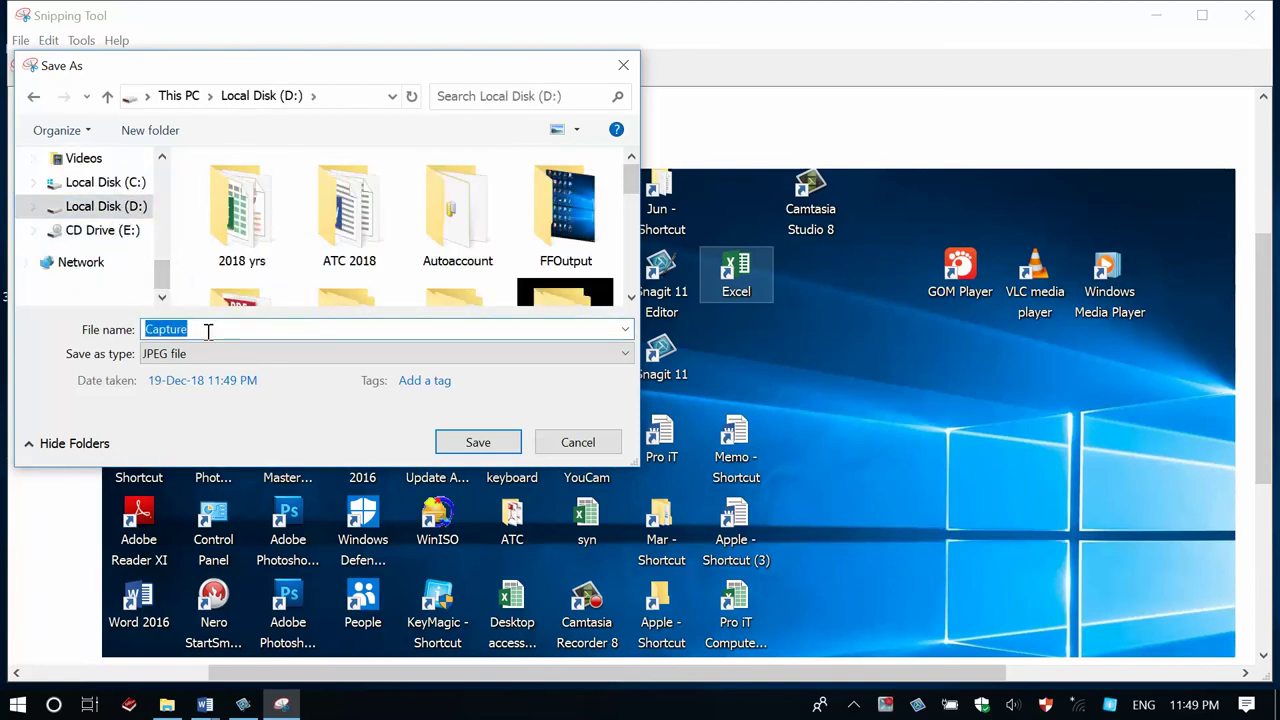
text(snipping1)
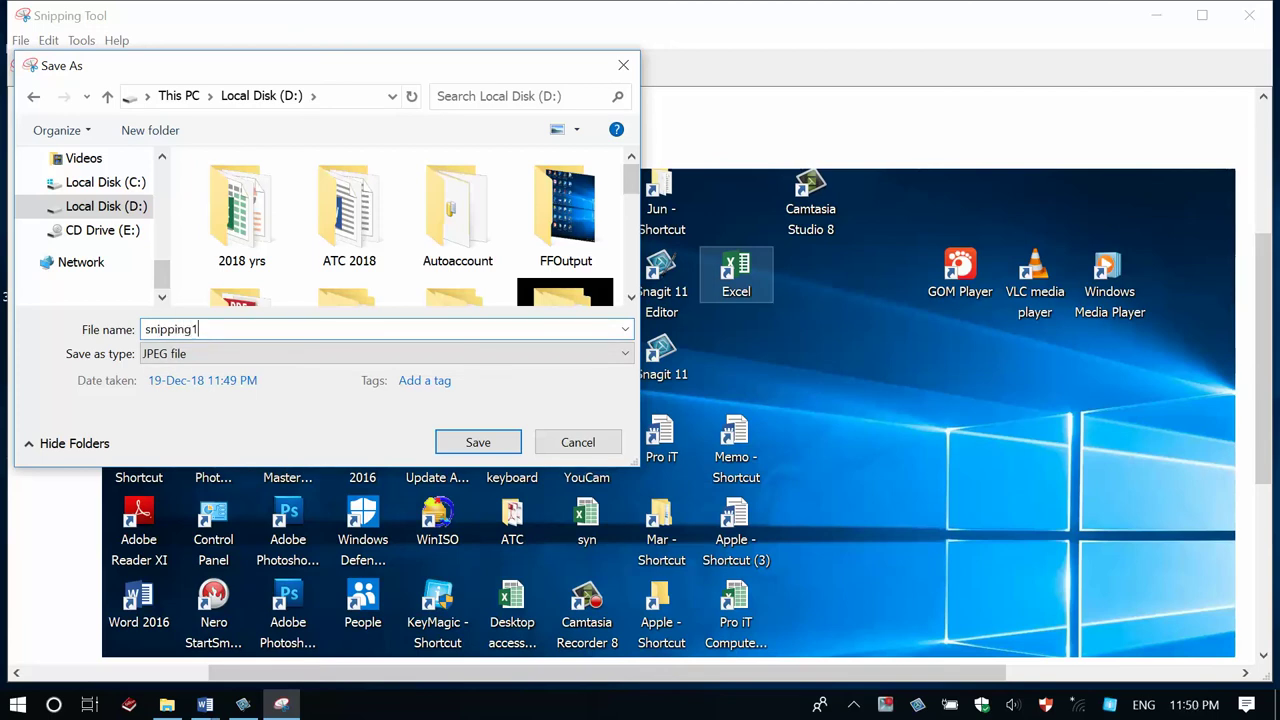
click(228, 356)
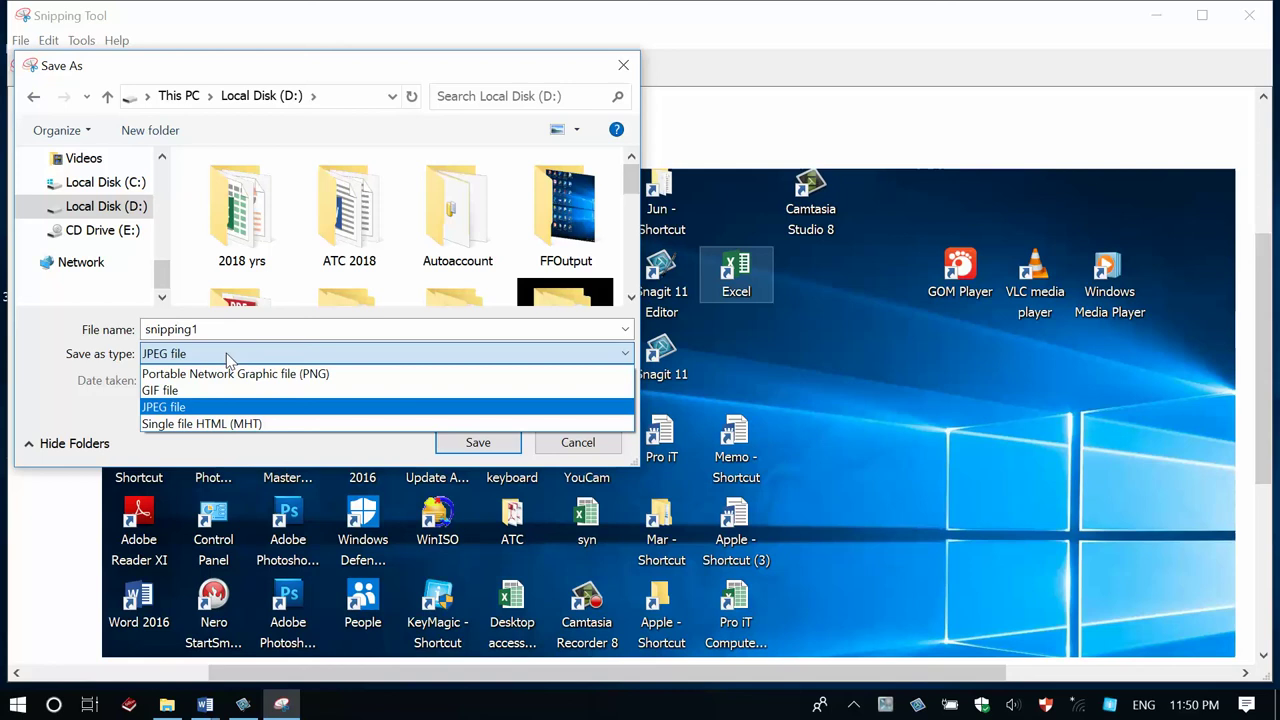
click(199, 408)
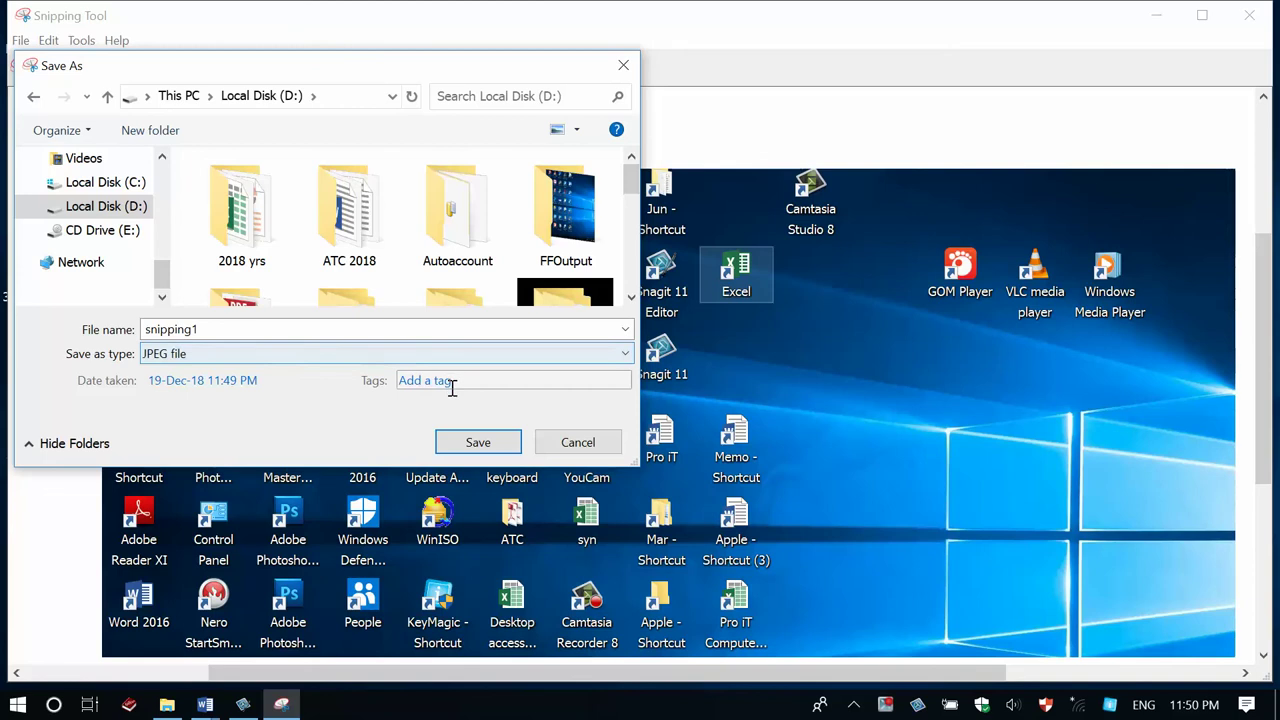
click(470, 443)
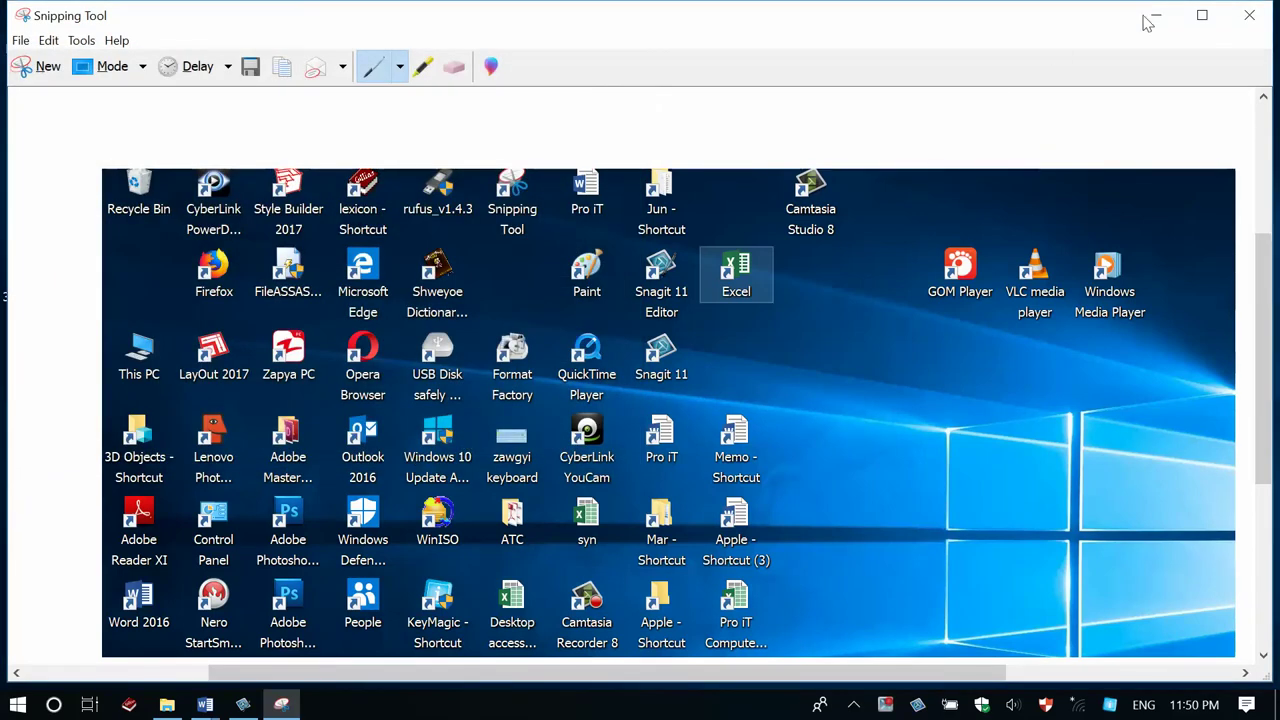
click(1249, 15)
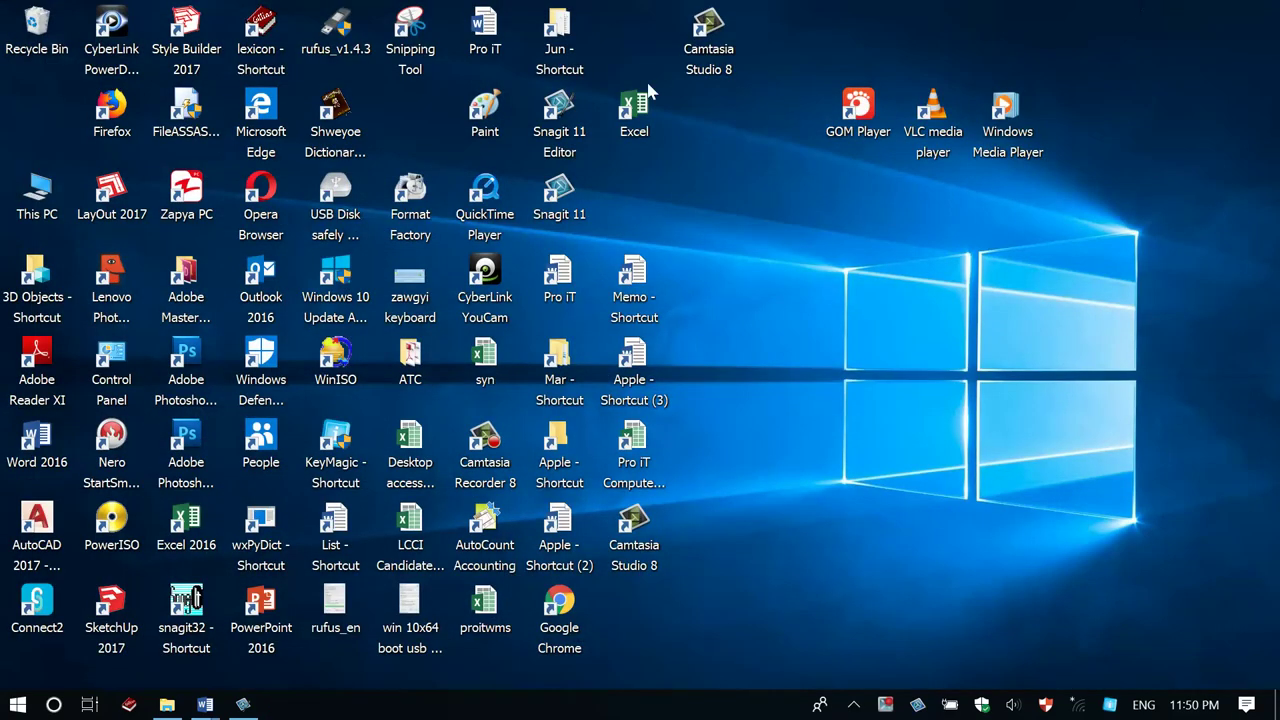
Open Local Disk (D:) from This PC and look through its files for the saved snipping1 image
double_click(40, 190)
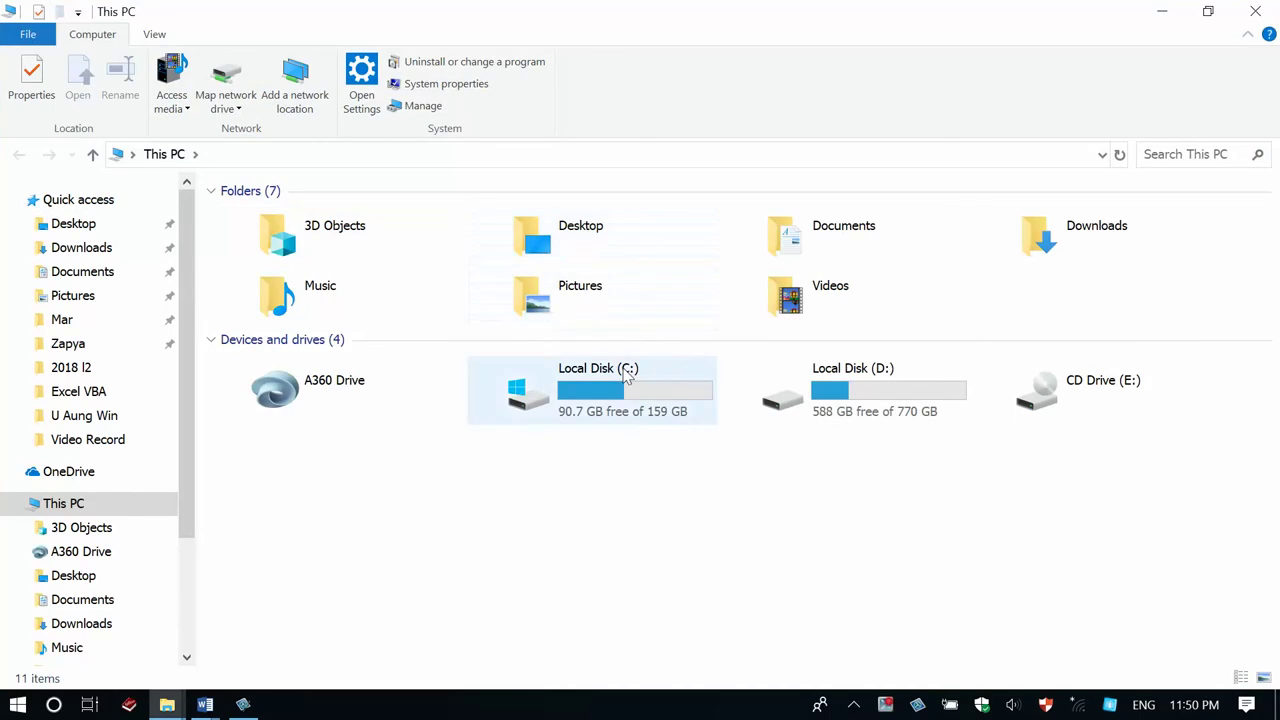
double_click(823, 368)
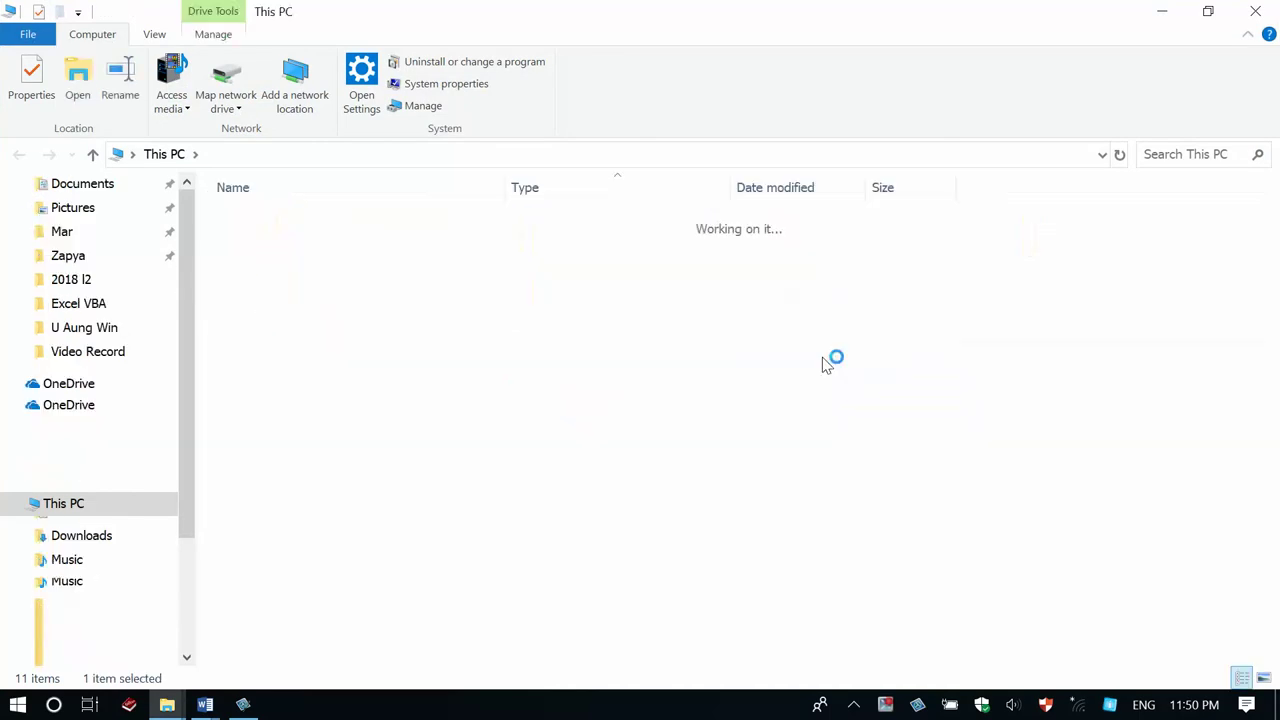
click(332, 519)
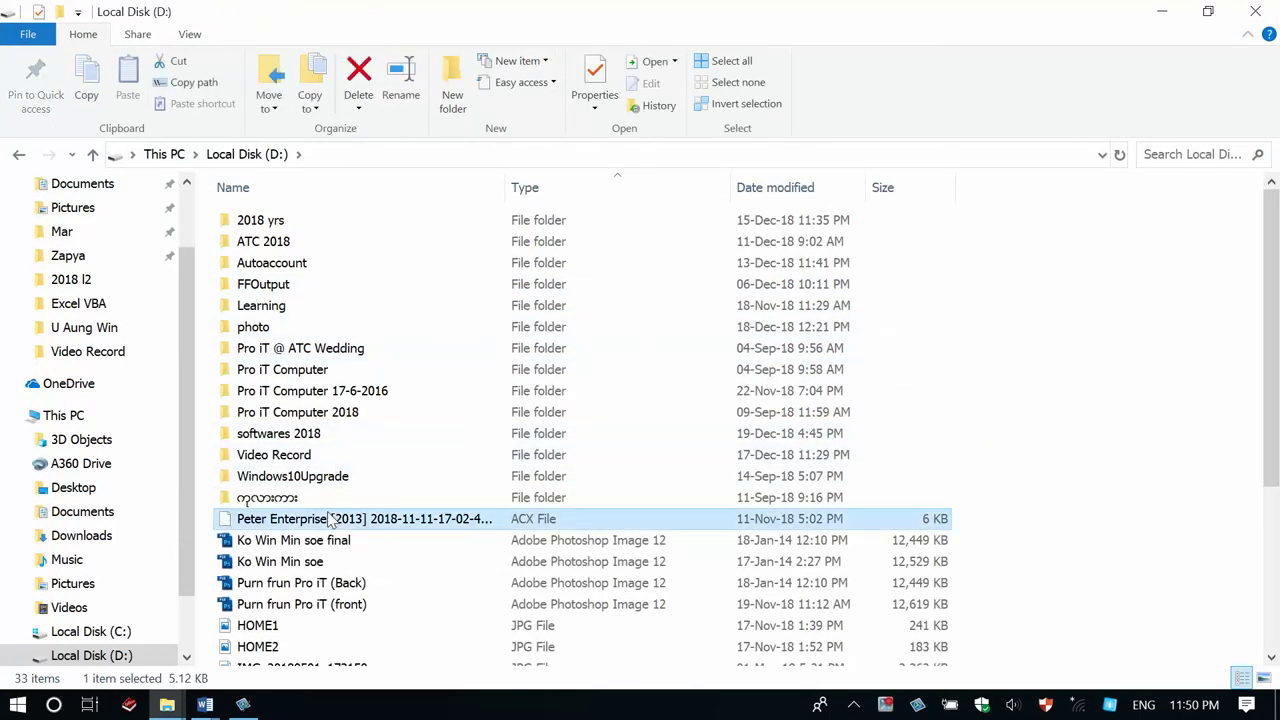
scroll(332, 519, down, 4)
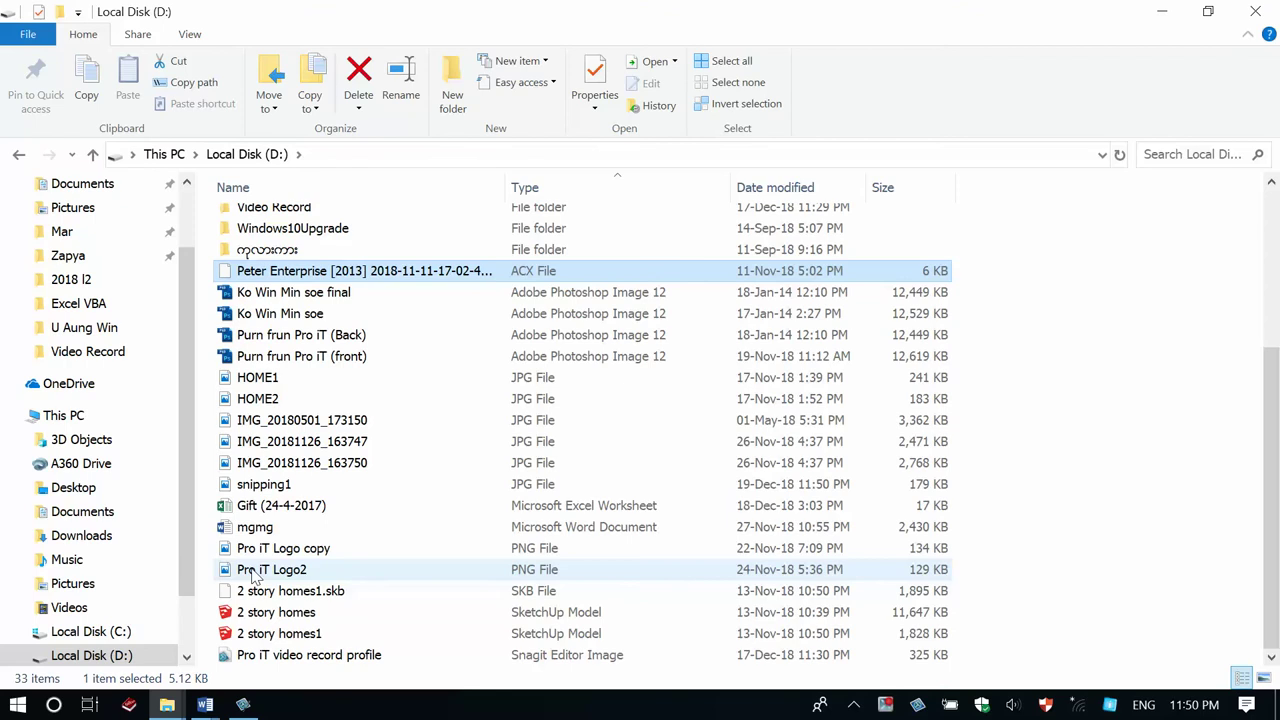
Open the snipping1 image in Photos to check the desktop capture, and close it
click(280, 485)
click(283, 505)
click(283, 484)
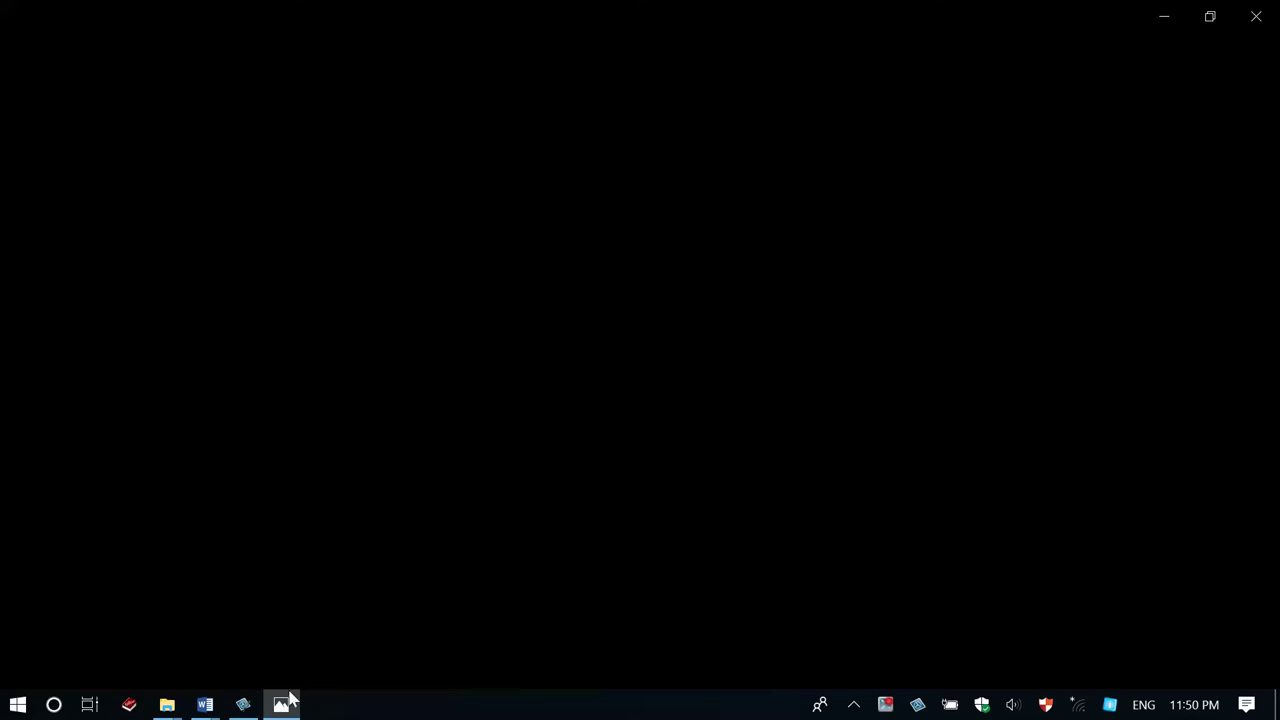
click(17, 704)
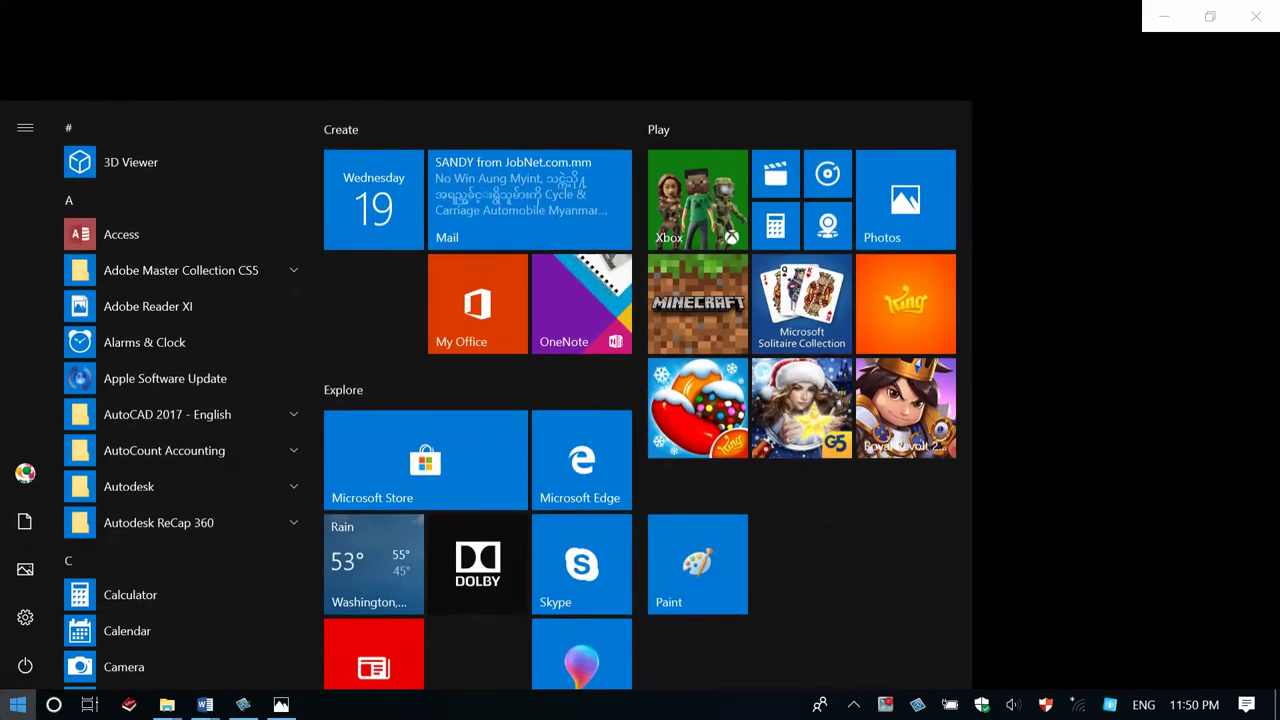
click(5, 706)
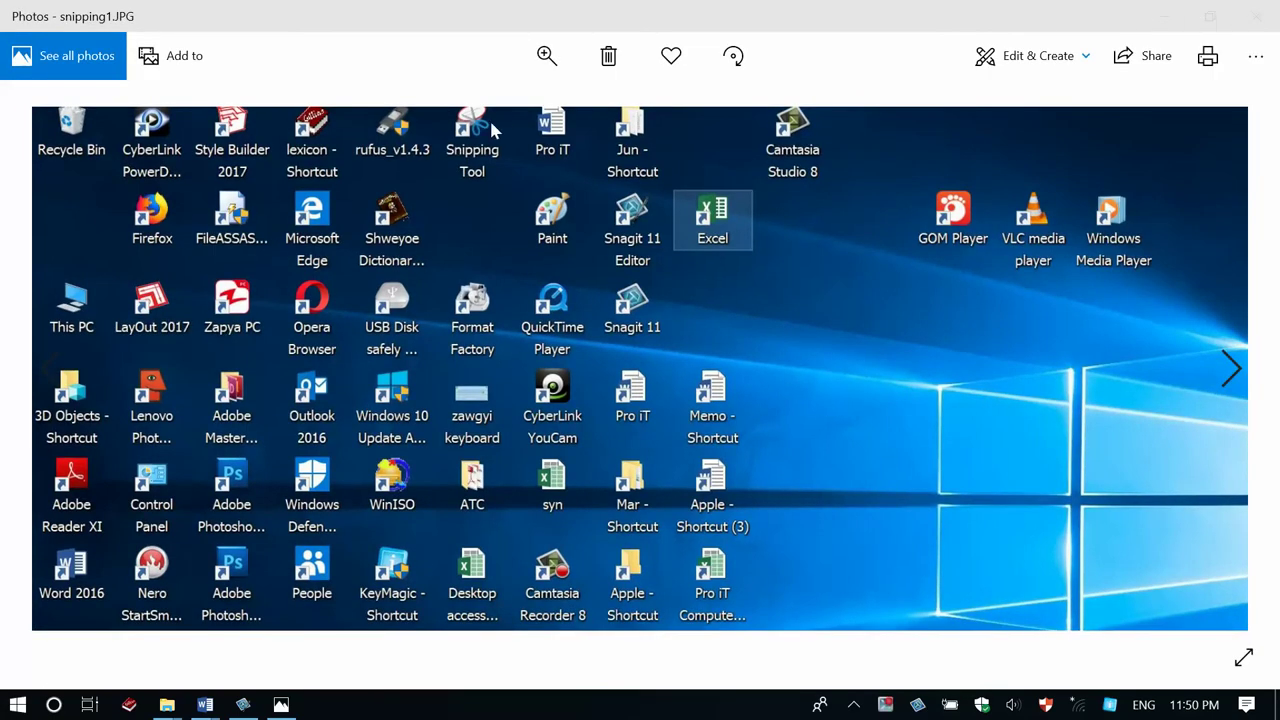
click(1258, 15)
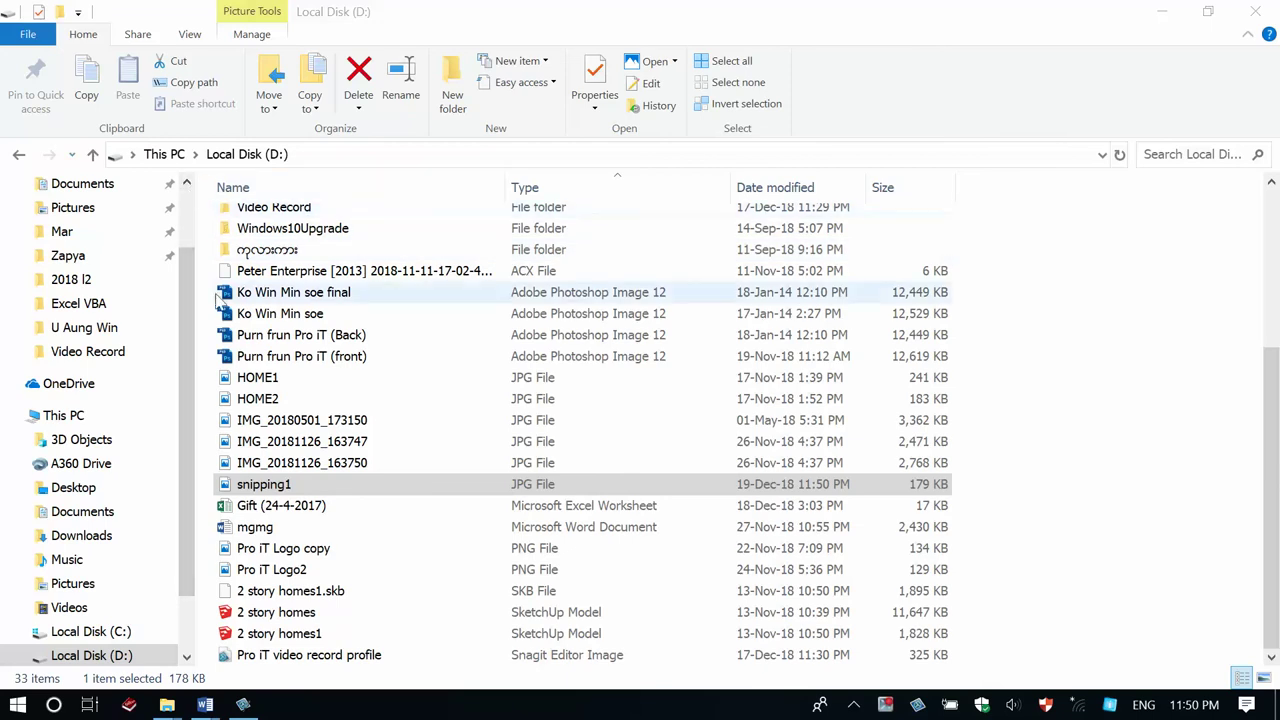
Open the ကုလားကား folder on drive D: and play 1920 London (2016) GC in VLC media player
double_click(240, 250)
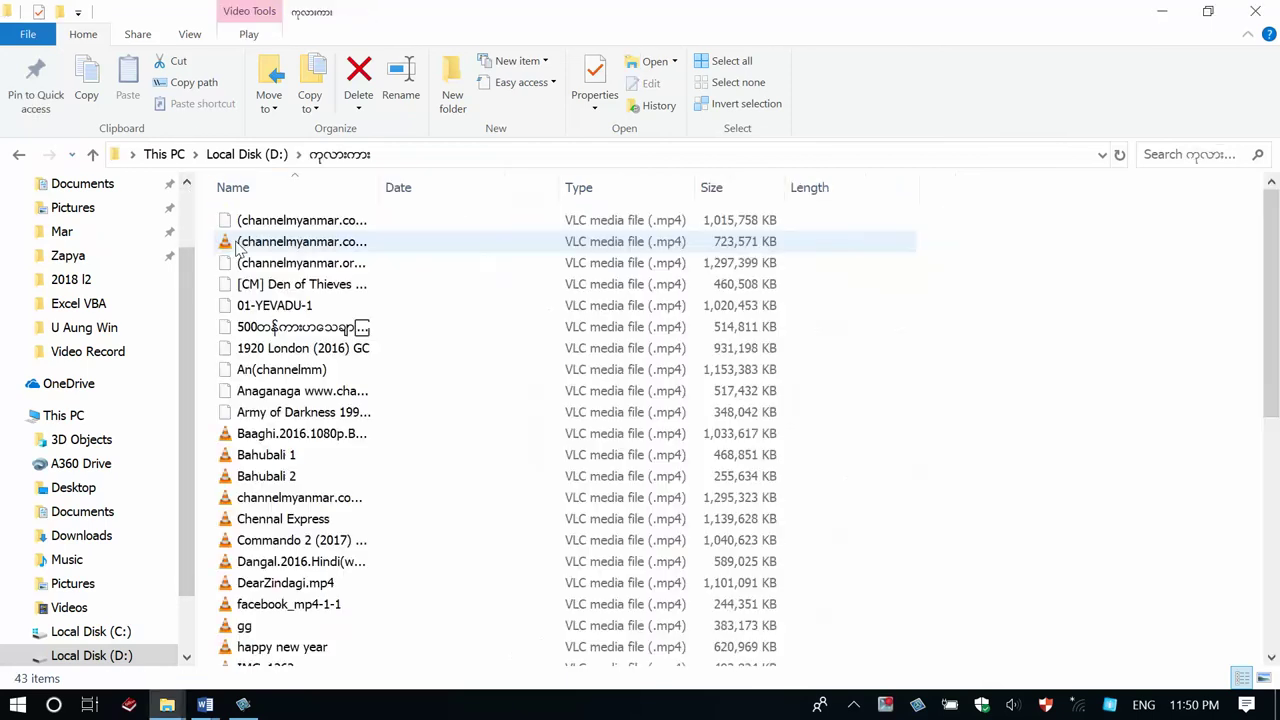
click(272, 352)
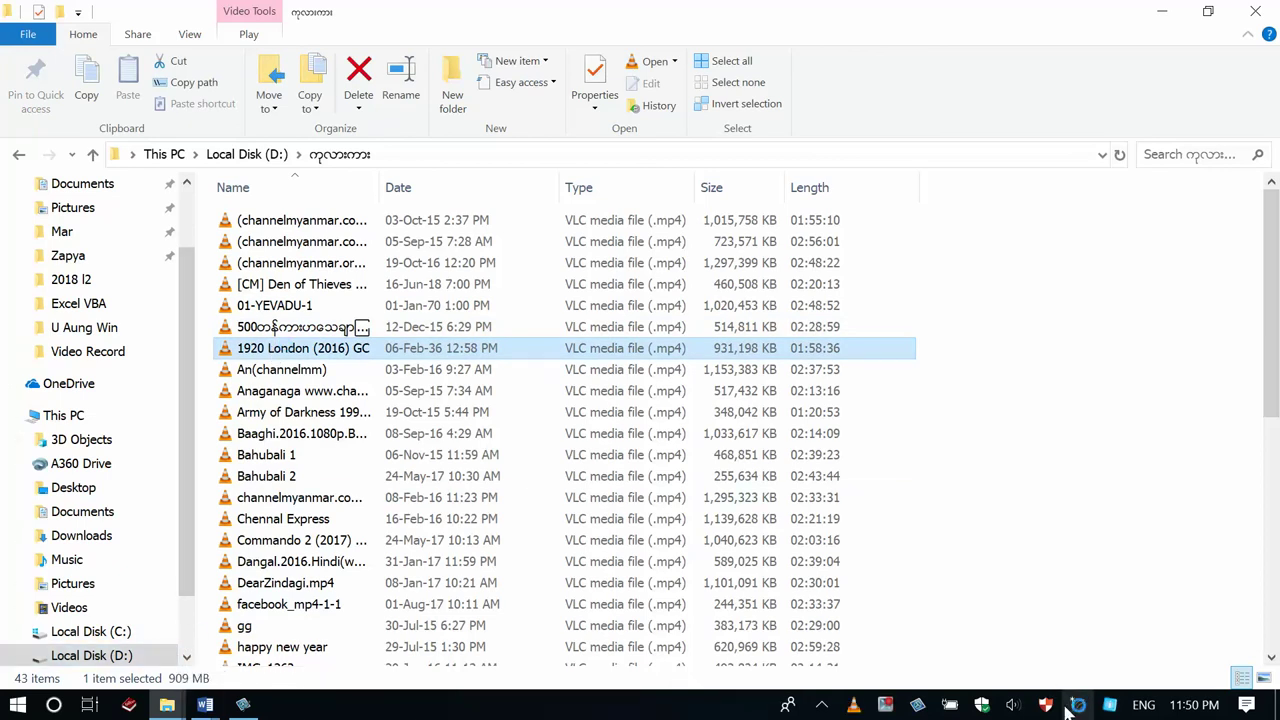
key(Return)
Set the speaker volume to 0 and skip the movie forward to about 32:12
click(1013, 704)
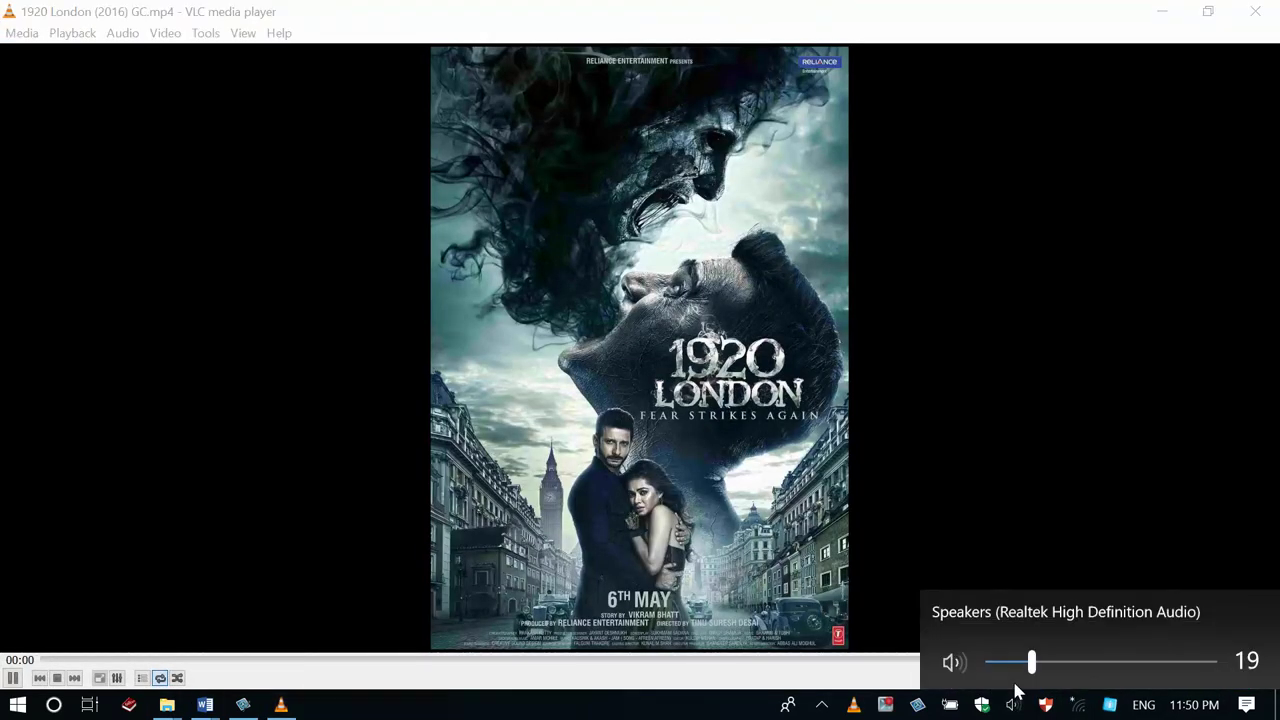
drag(1031, 665, 966, 663)
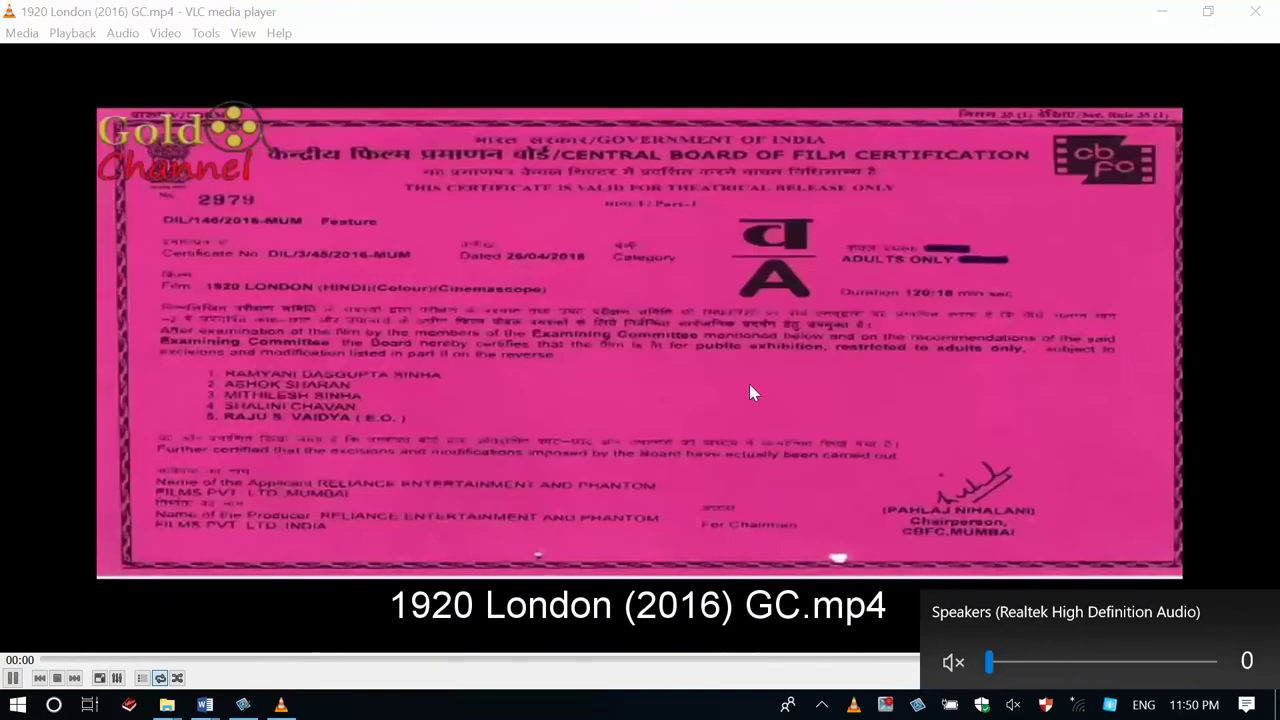
click(752, 392)
drag(291, 660, 362, 662)
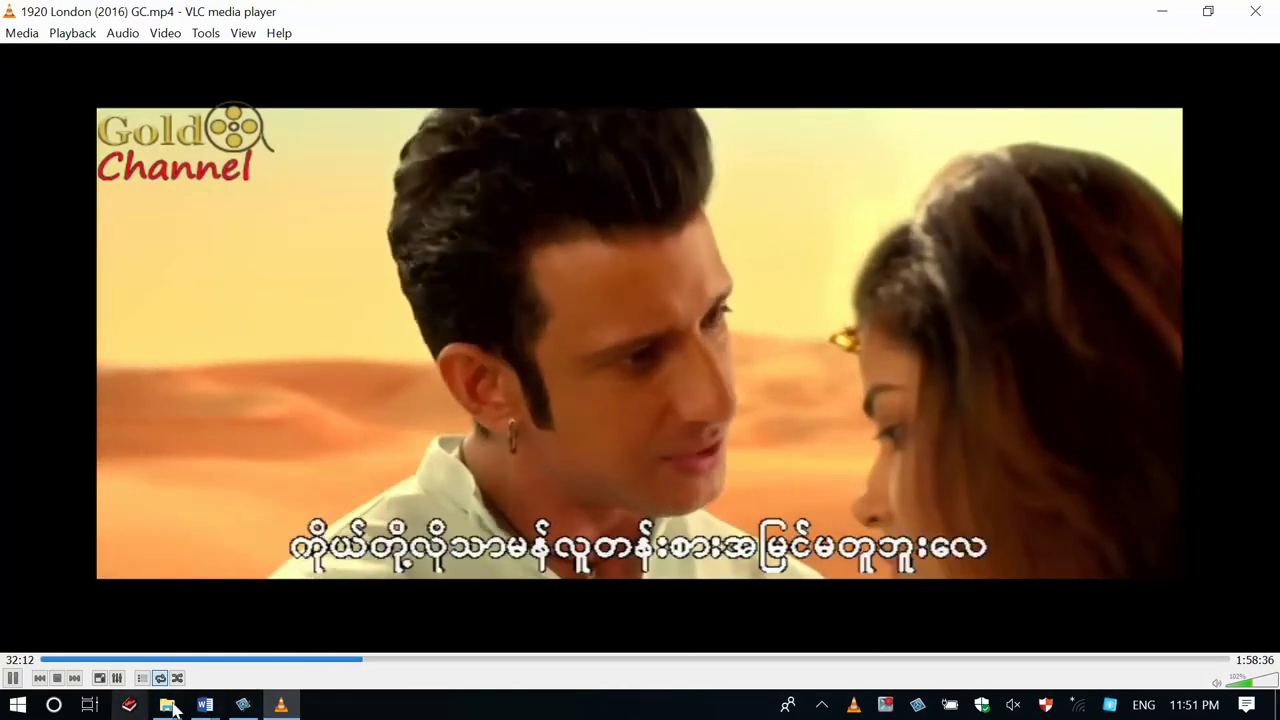
Search Windows for "sn" and open the Snipping Tool over the playing movie
click(54, 705)
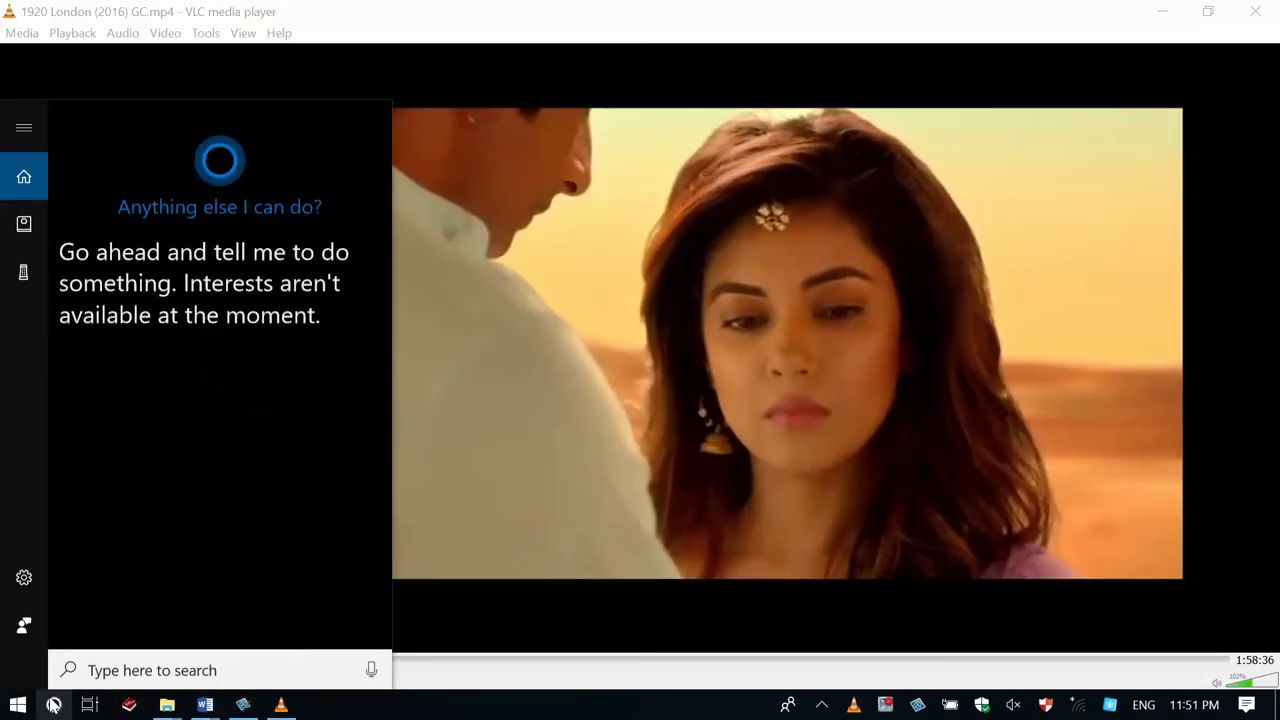
text(sn)
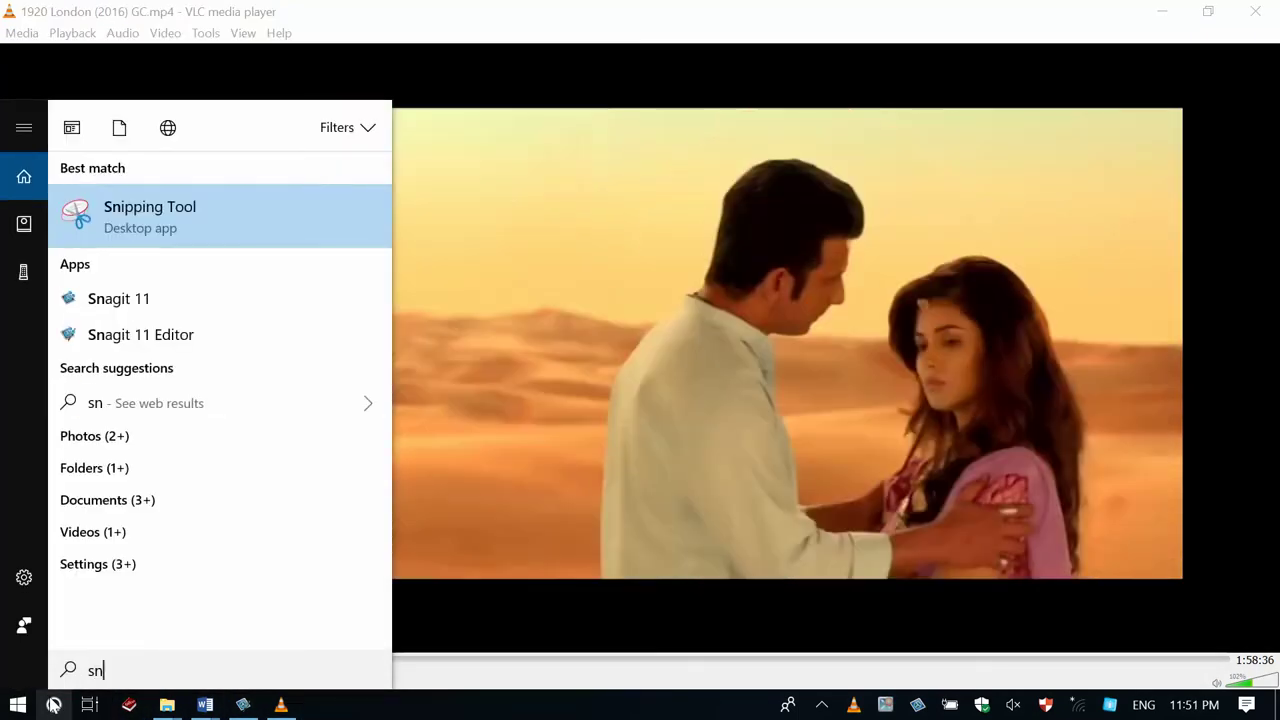
click(131, 225)
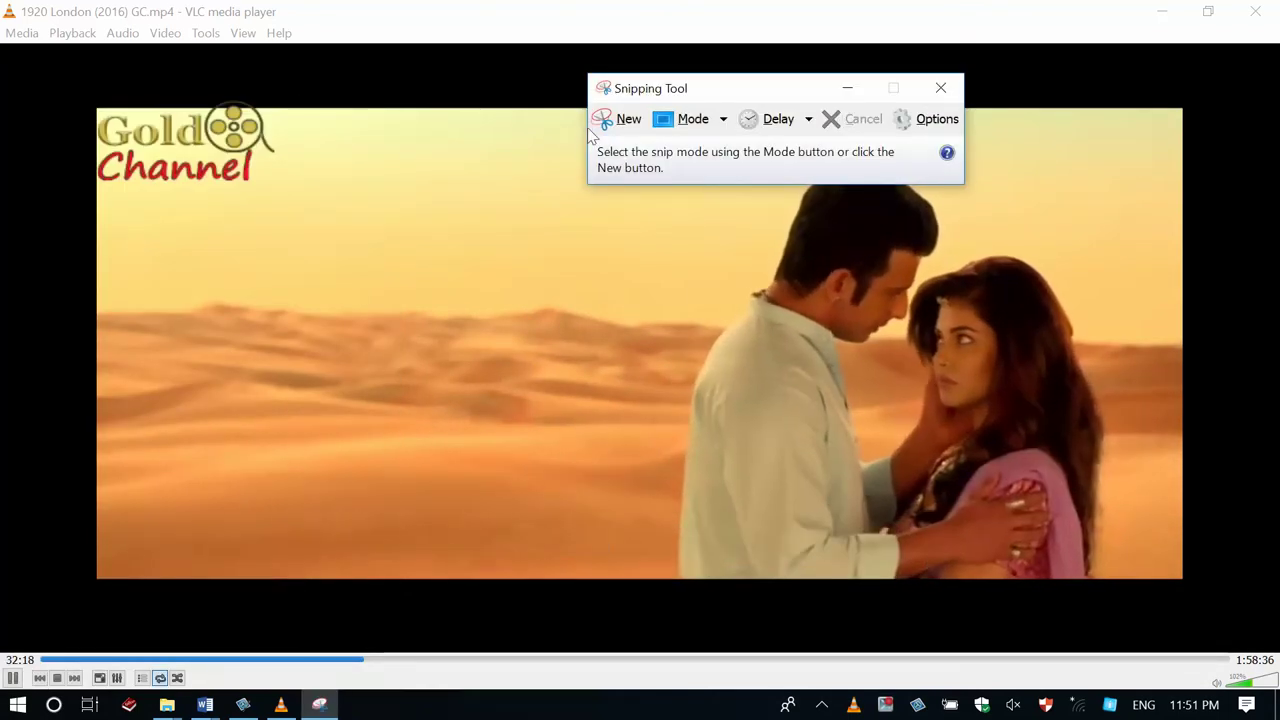
Snip a rectangle around the couple in the movie's desert scene, leaving out the channel logo
click(617, 119)
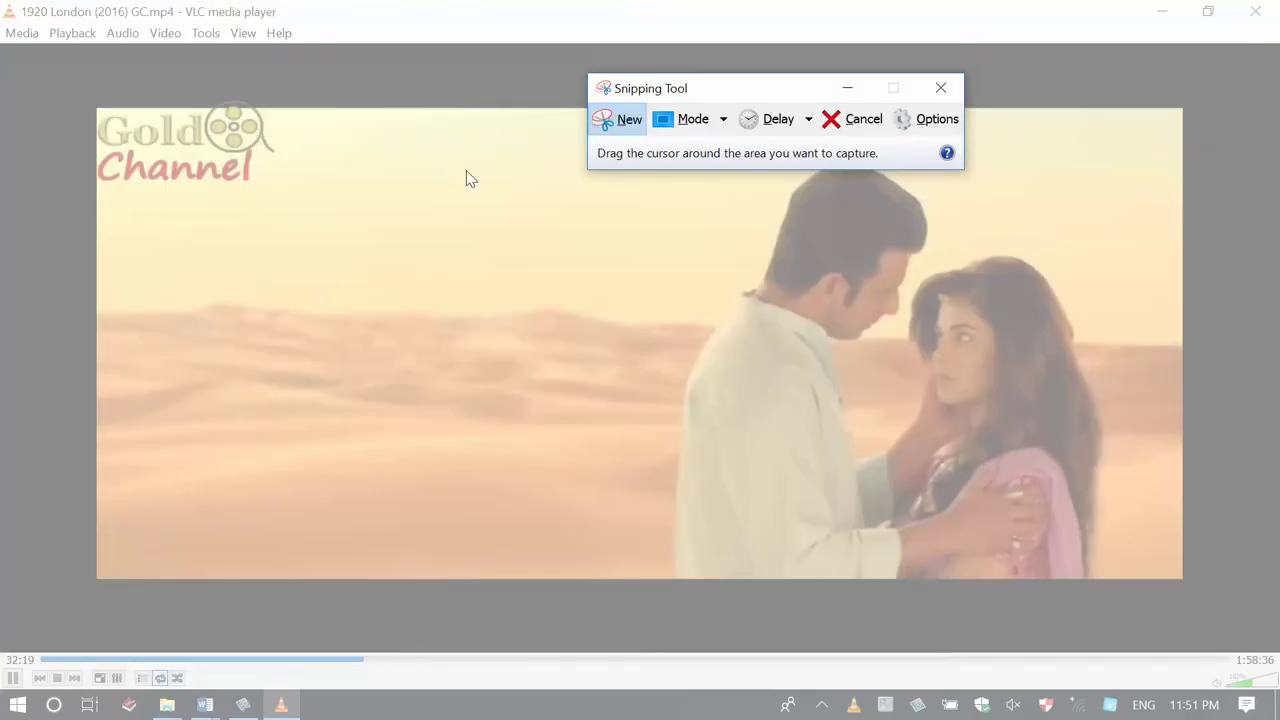
key(Escape)
key(ctrl+n)
drag(440, 126, 1156, 577)
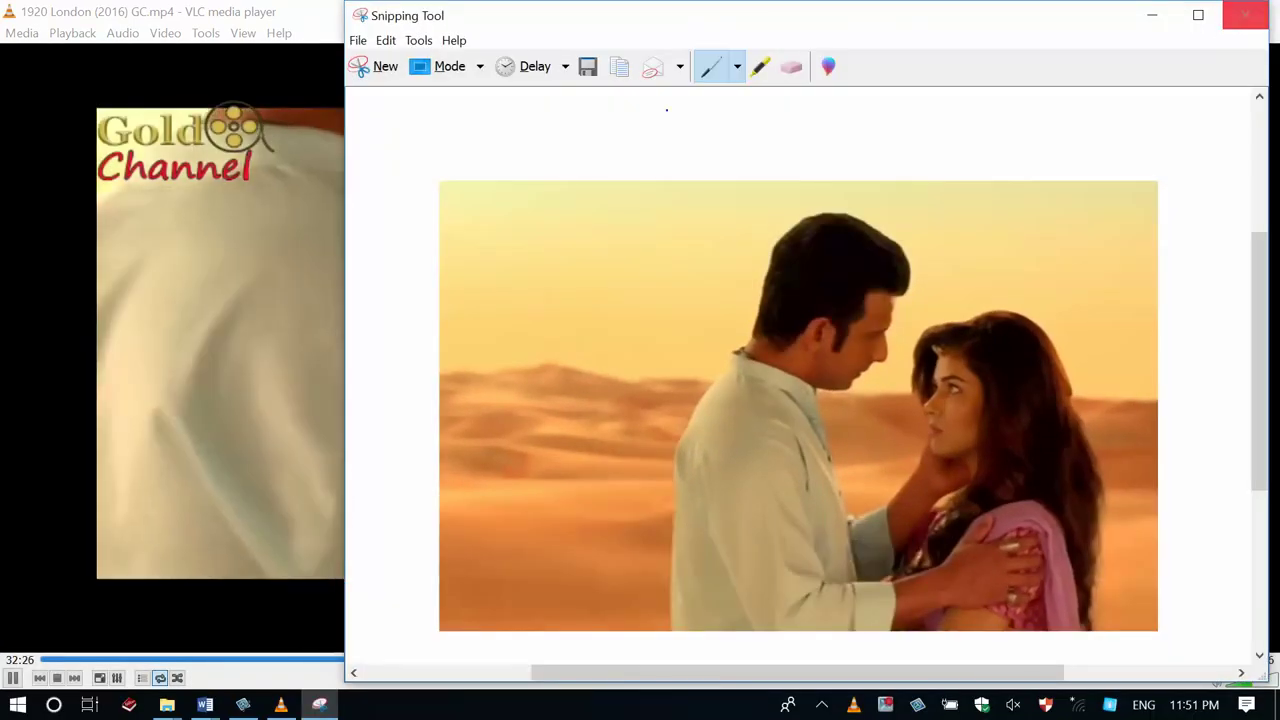
Save the snip of the couple as a JPEG file named snipping2 on Local Disk (D:)
click(597, 64)
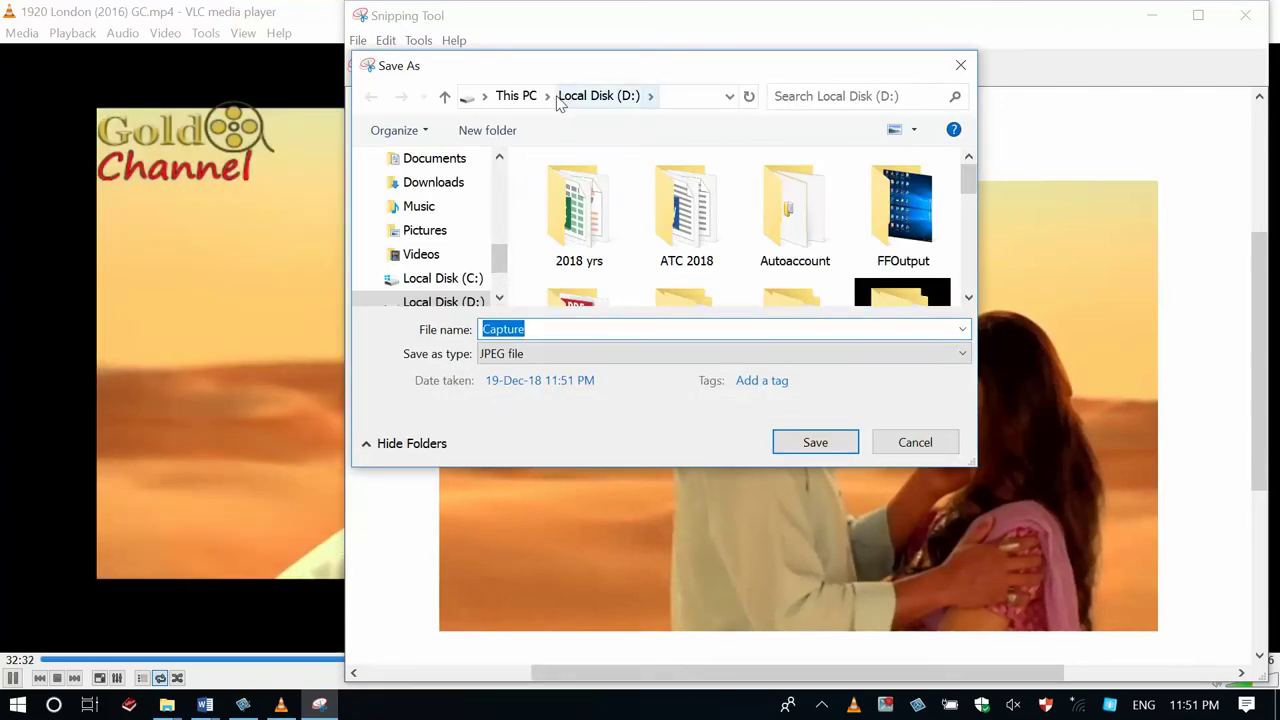
click(671, 100)
click(660, 98)
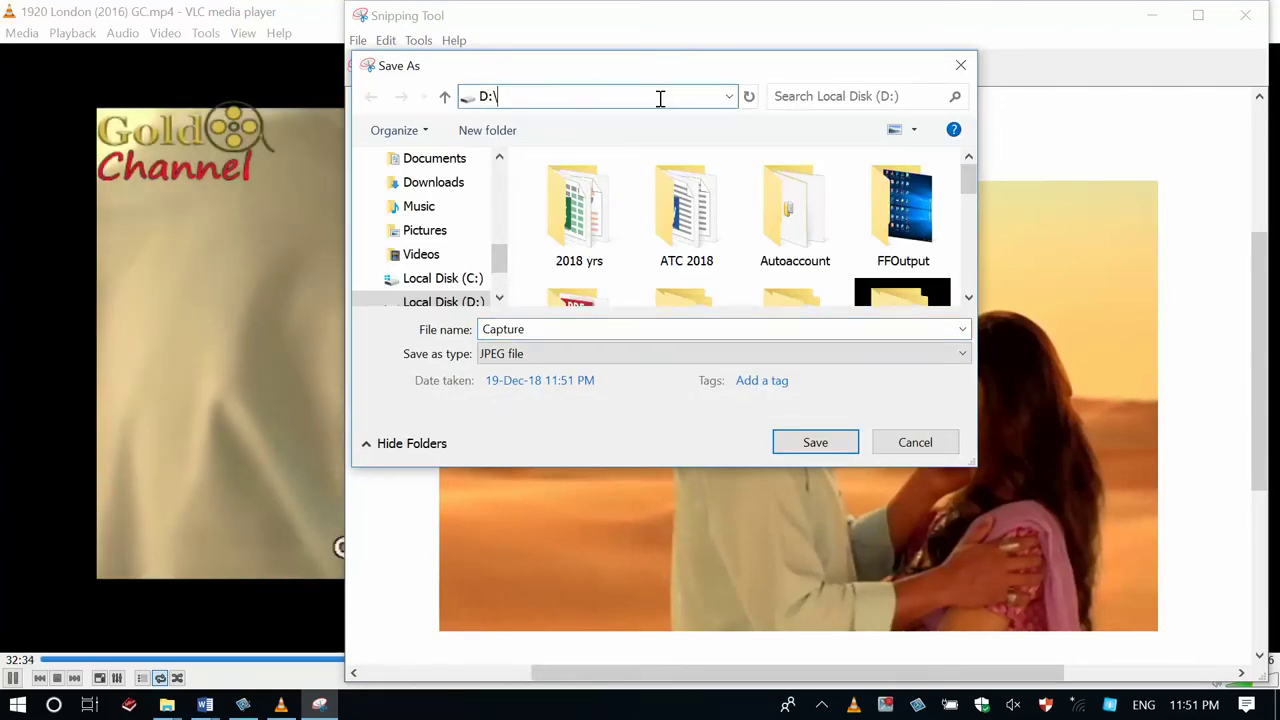
key(Return)
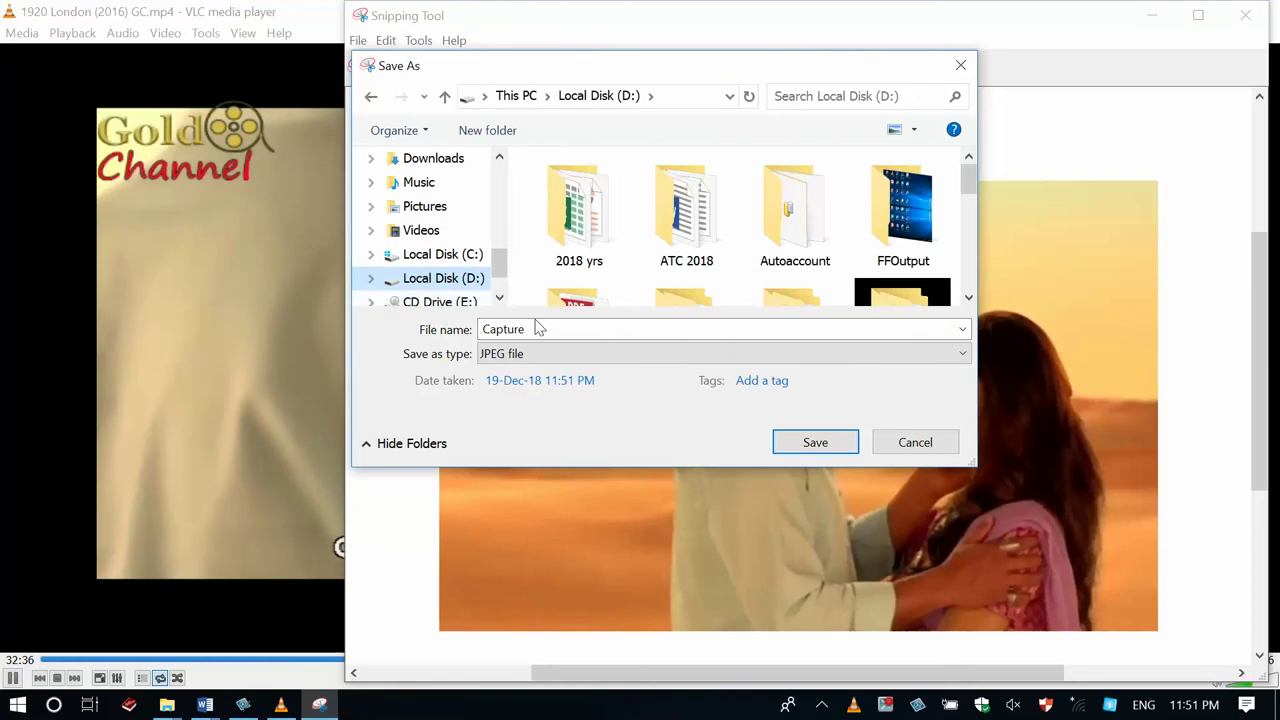
click(551, 329)
text(sn)
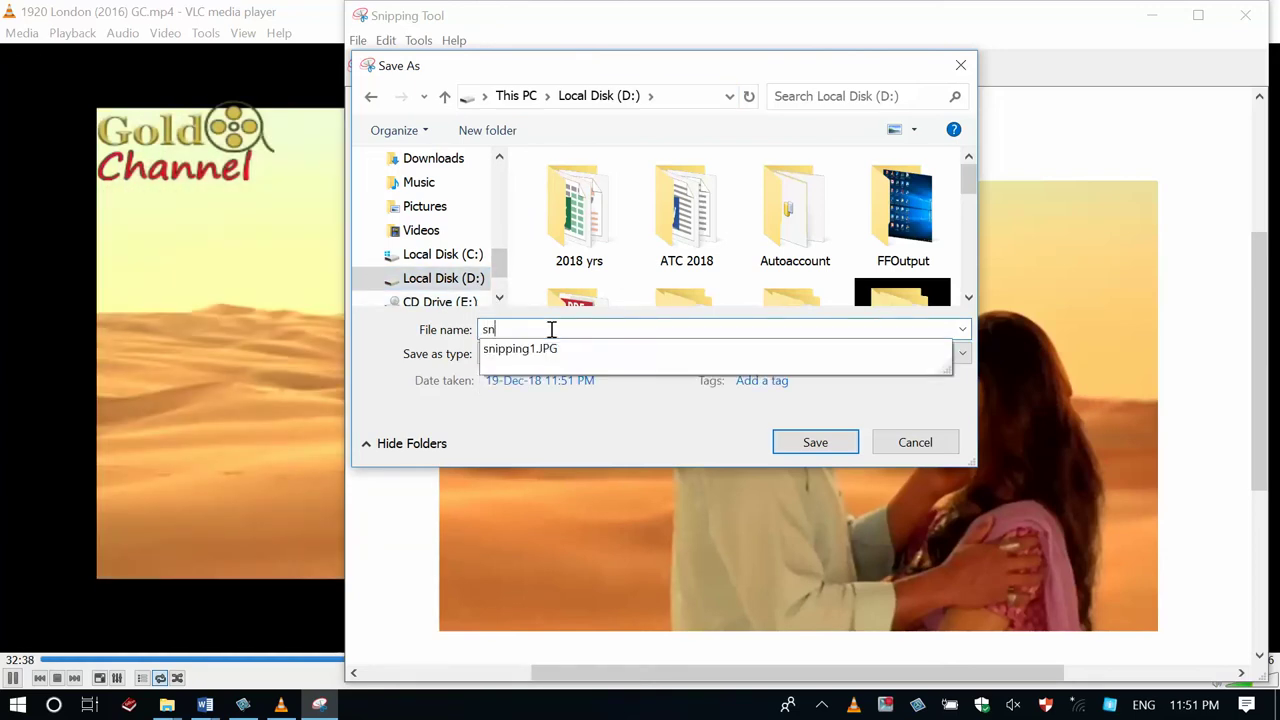
text(ippi)
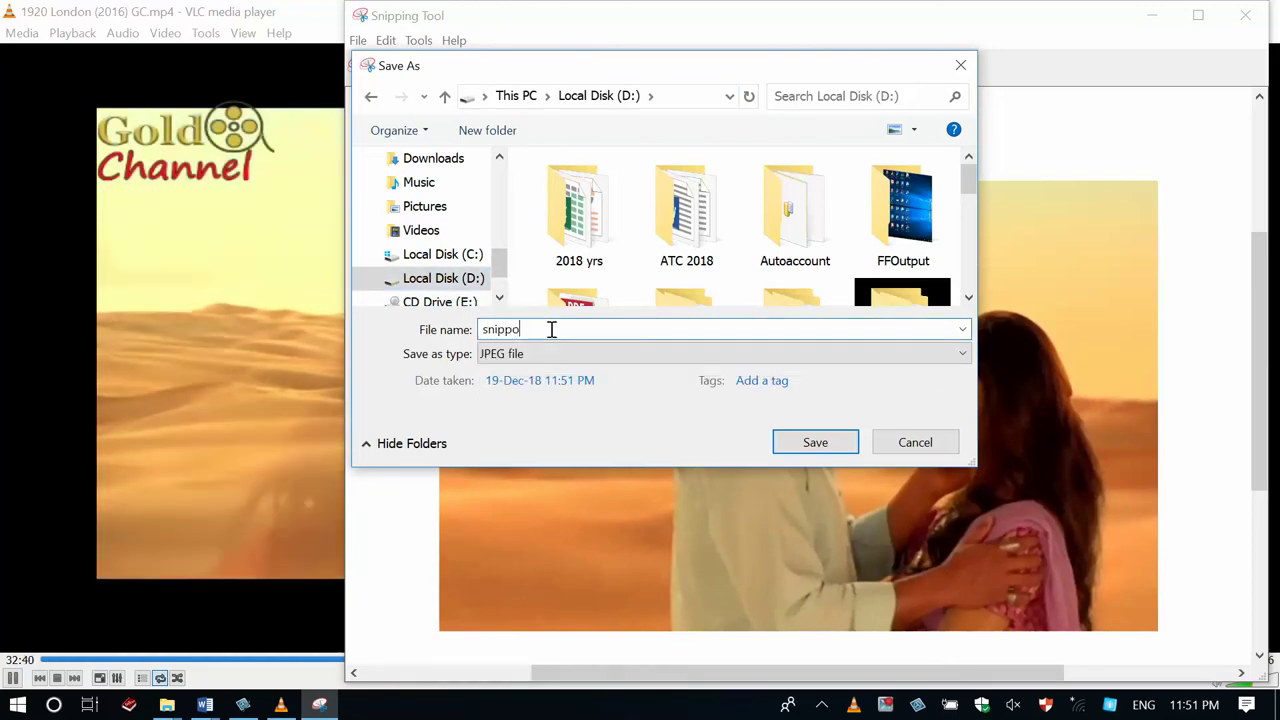
text(ng2)
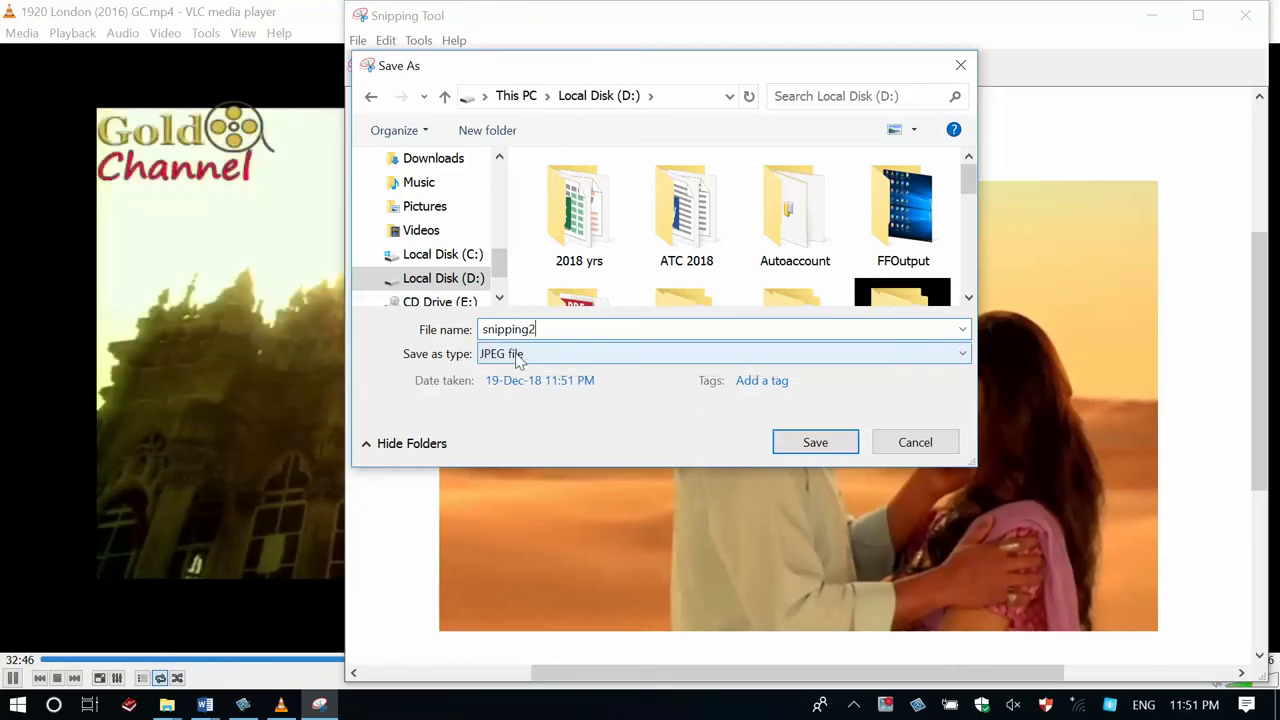
click(793, 437)
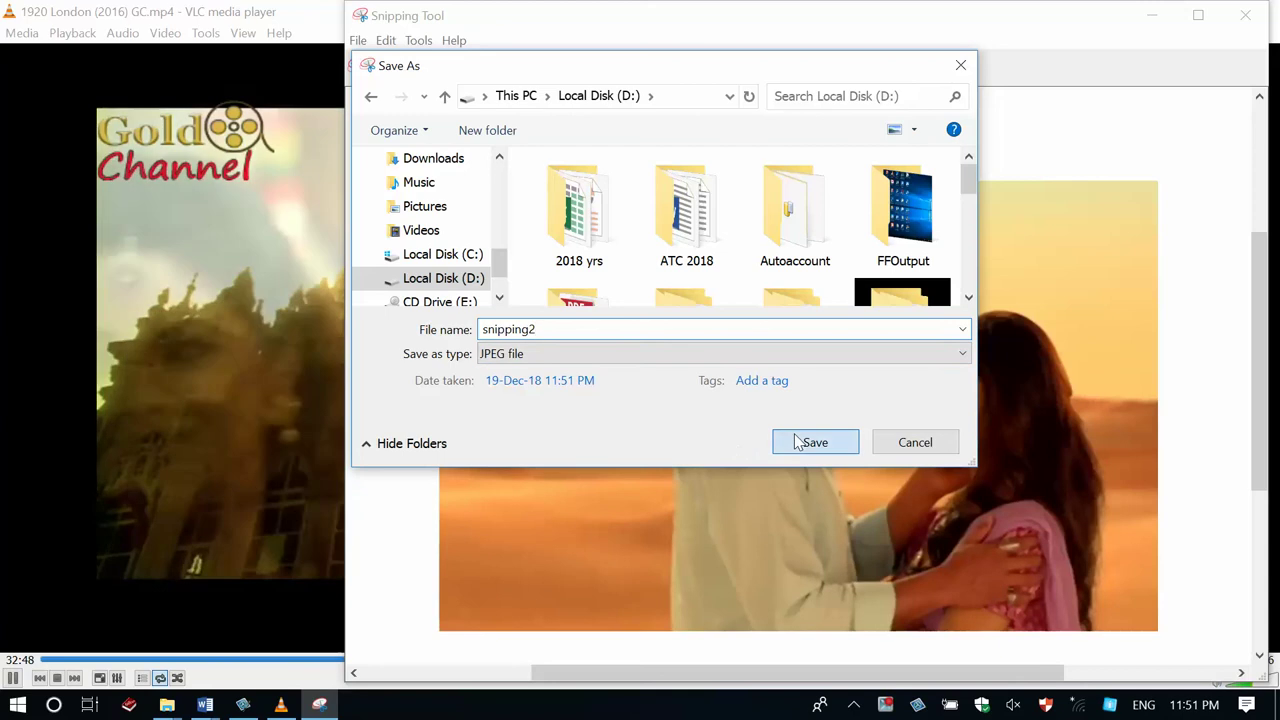
Close the Snipping Tool and the movie player, and restore the speaker volume to 48
click(1246, 15)
click(1257, 10)
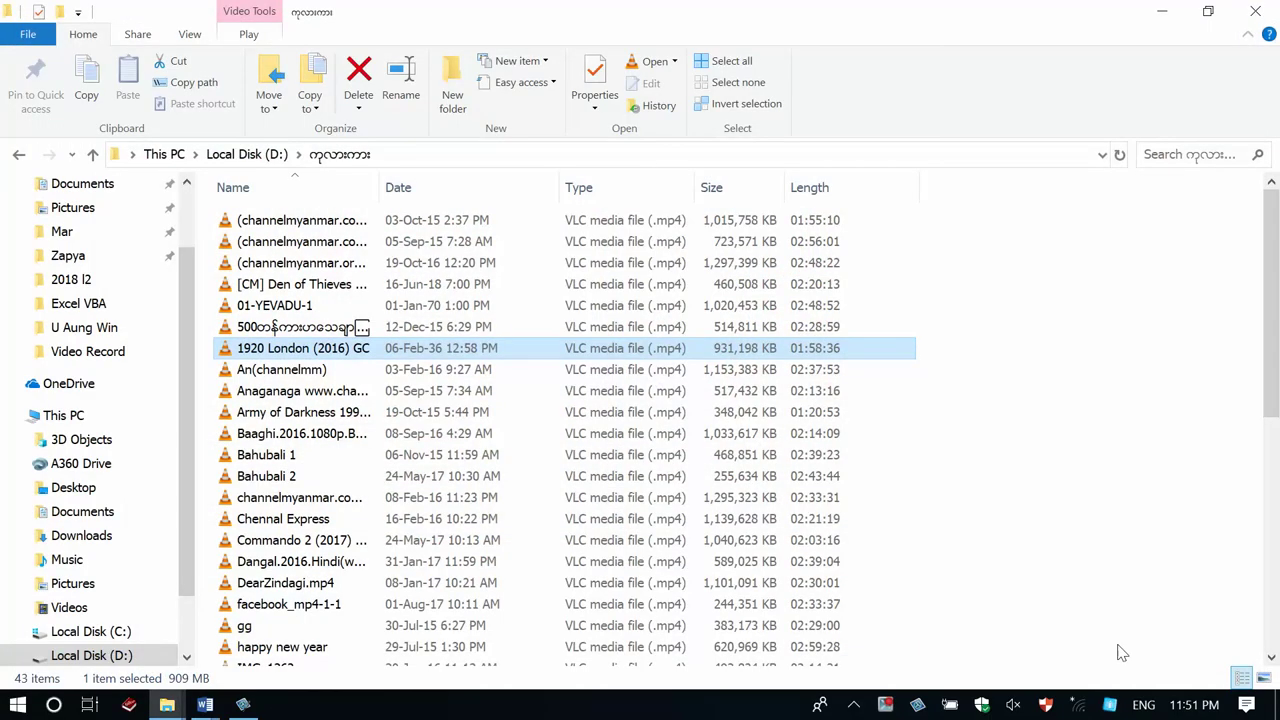
click(1013, 704)
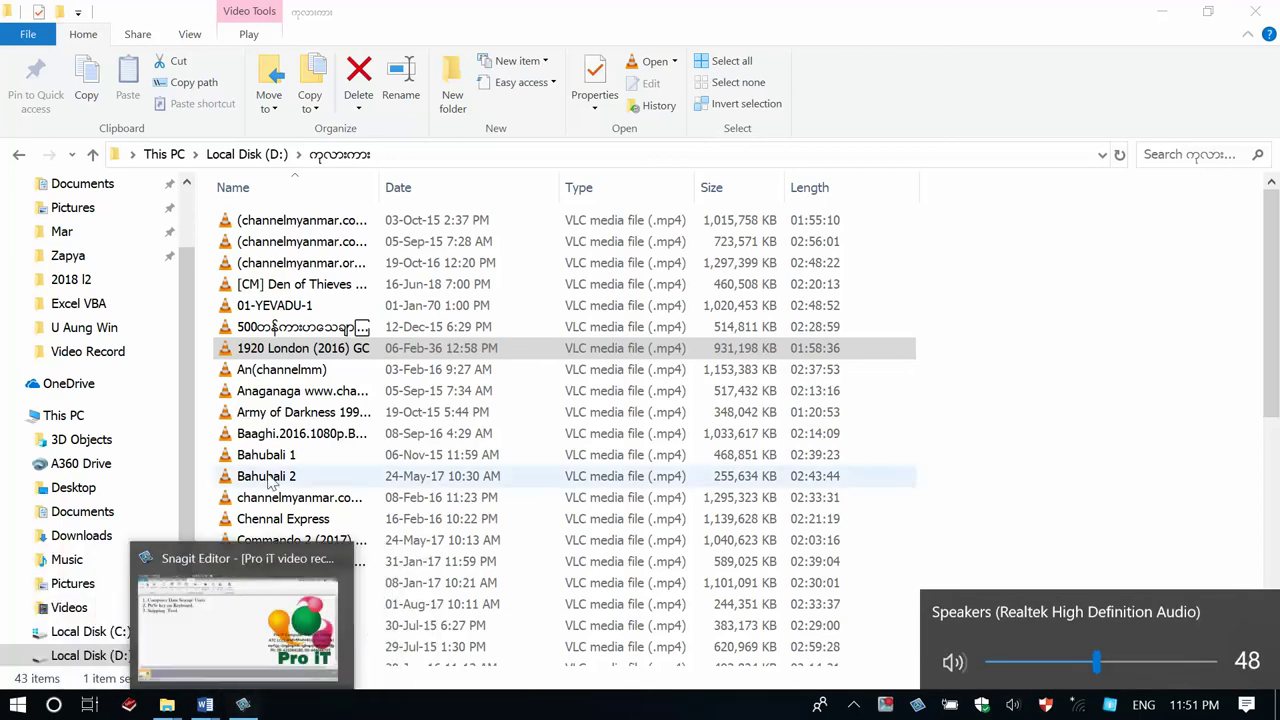
Find the snipping2 image on Local Disk (D:), view it in Photos, and close the viewer
click(247, 154)
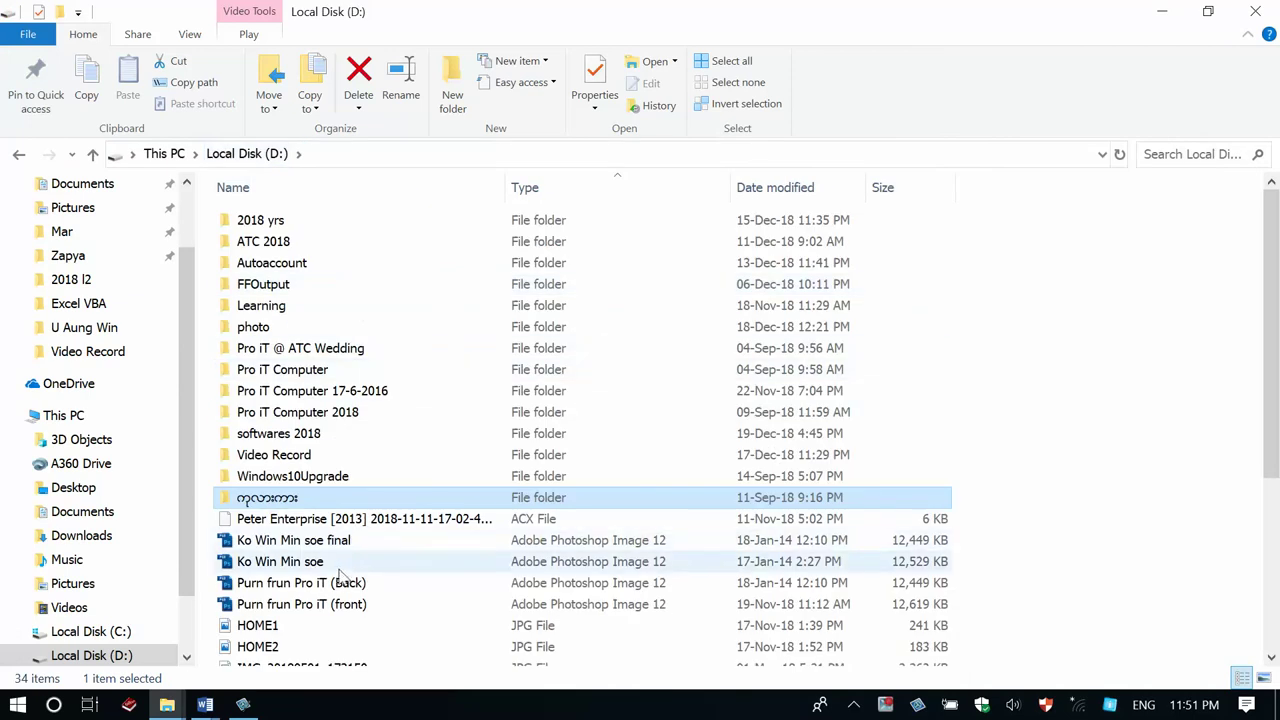
key(s)
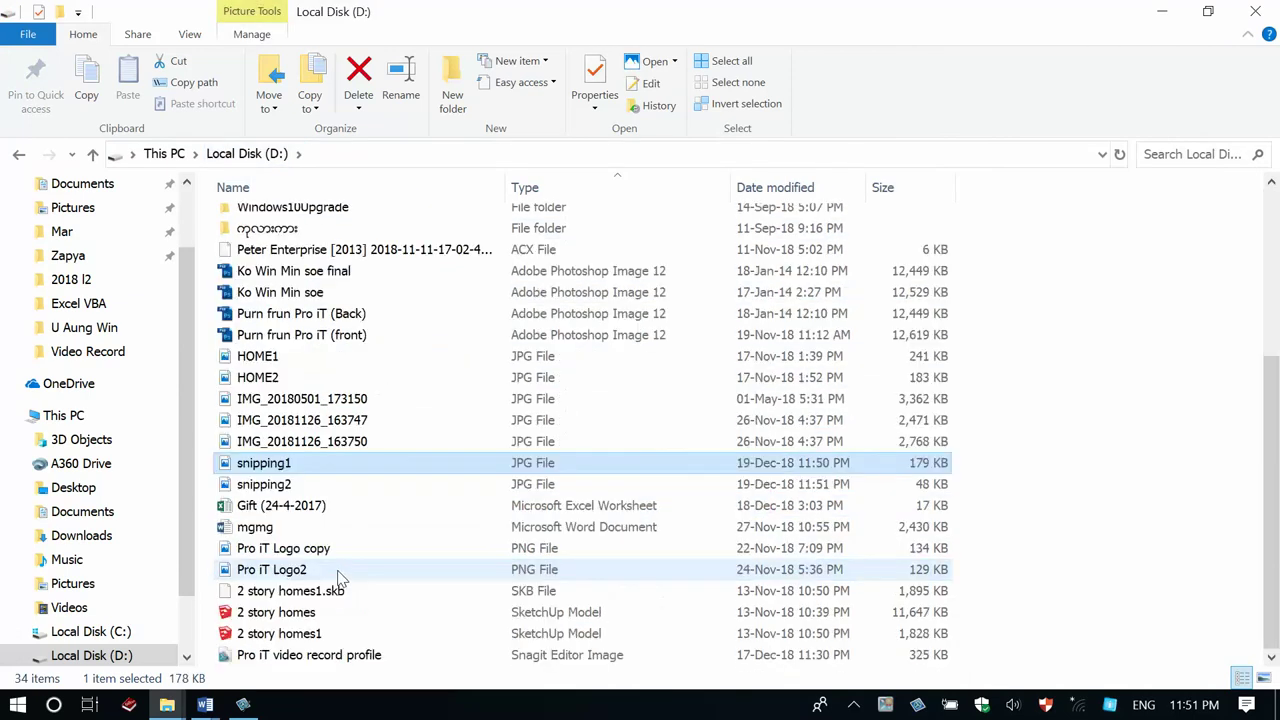
click(288, 488)
double_click(277, 487)
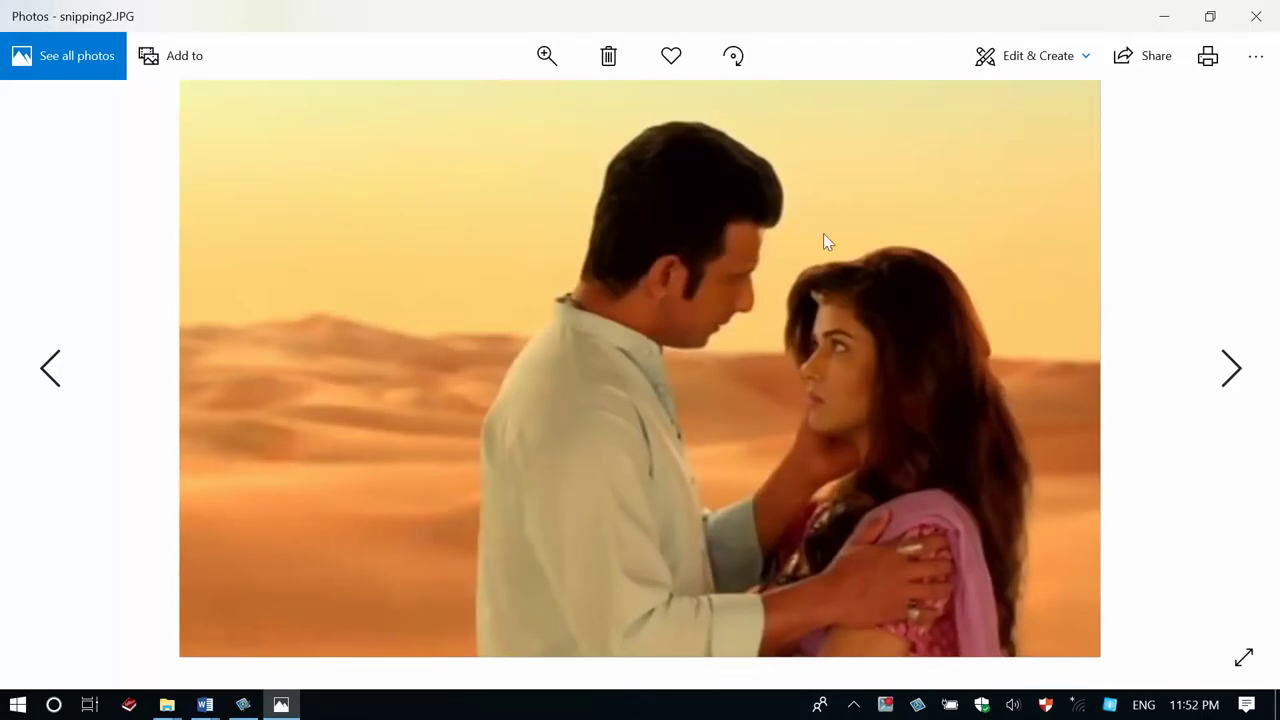
click(1273, 9)
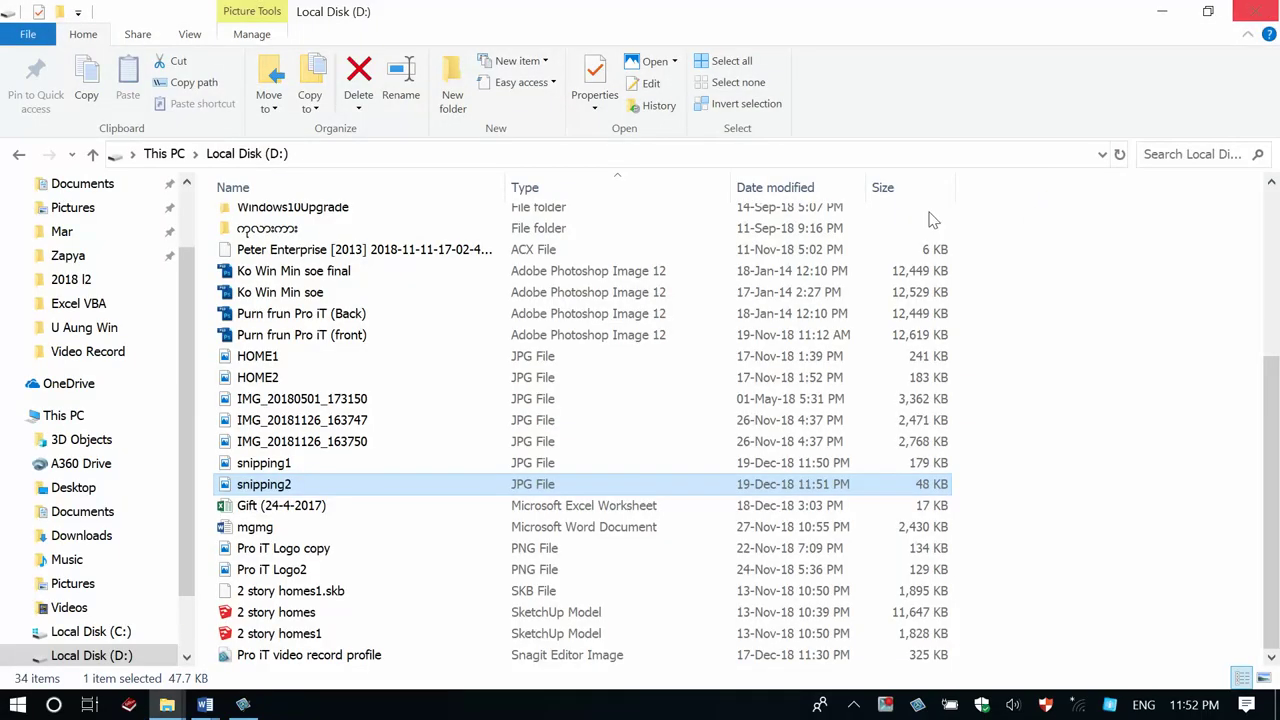
Switch to Snagit Editor to show the lesson topic list and bring up Snagit's capture options
click(240, 706)
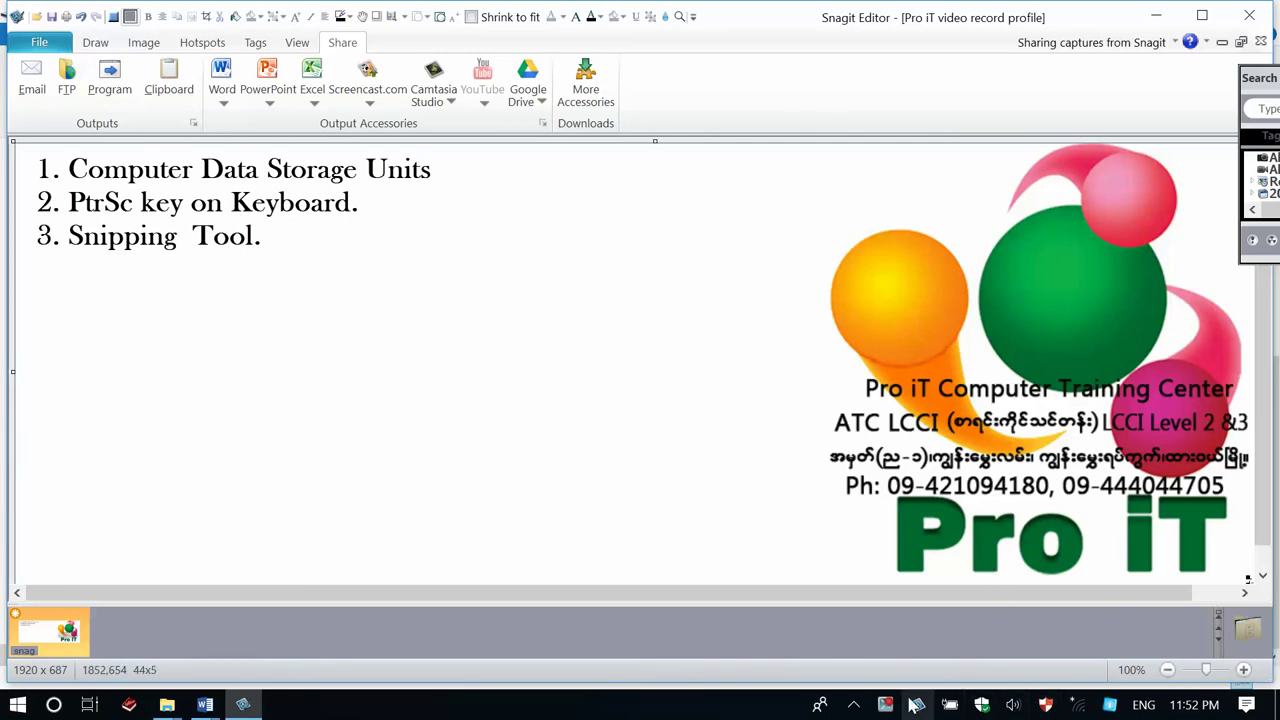
click(916, 706)
right_click(916, 706)
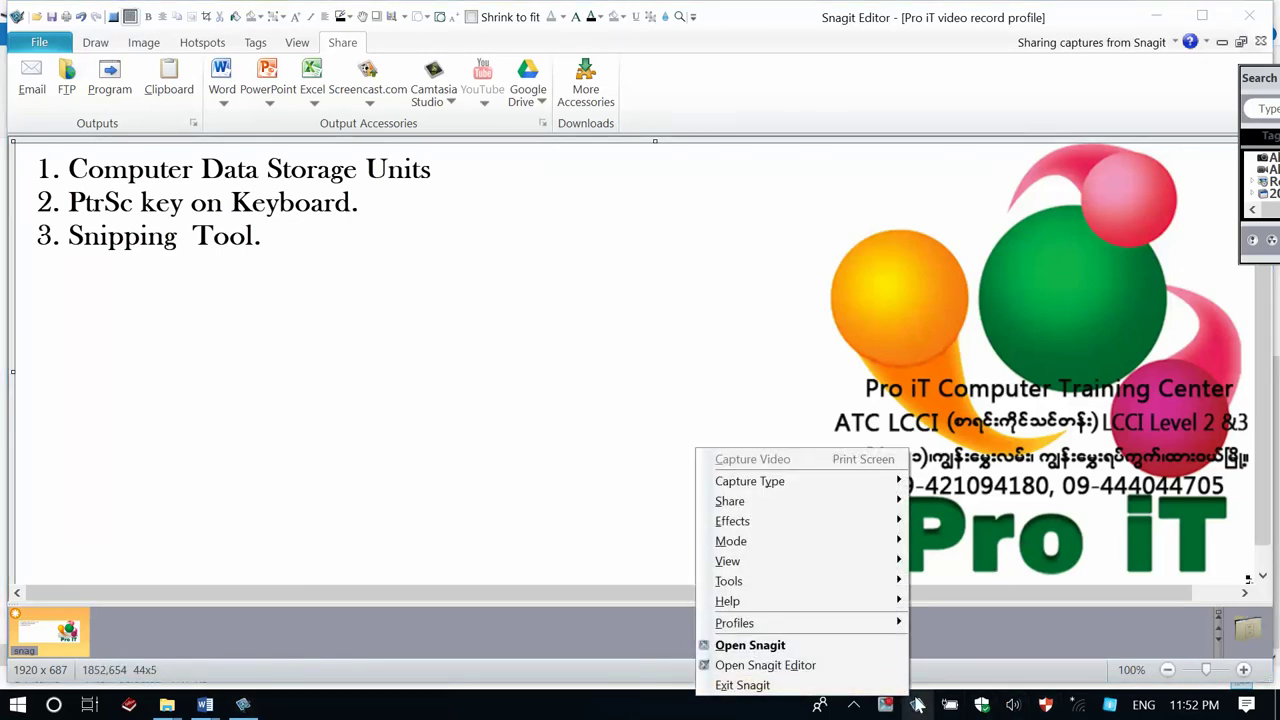